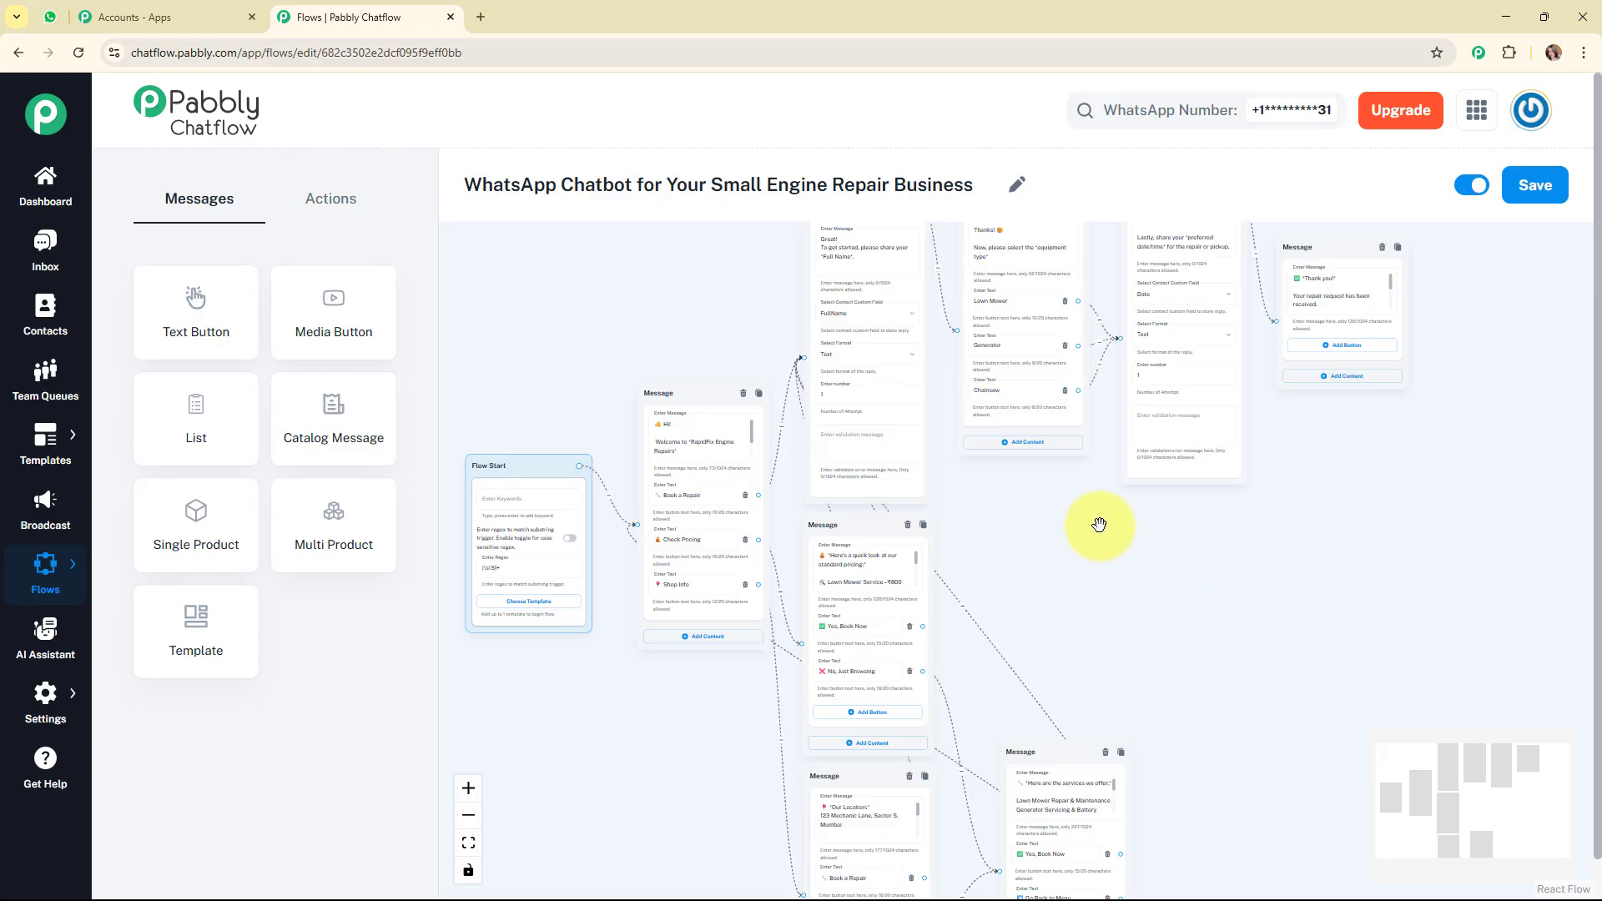
# Switch to WhatsApp Web and send "I want to book a service" in the RapidFix chat
pyautogui.click(50, 17)
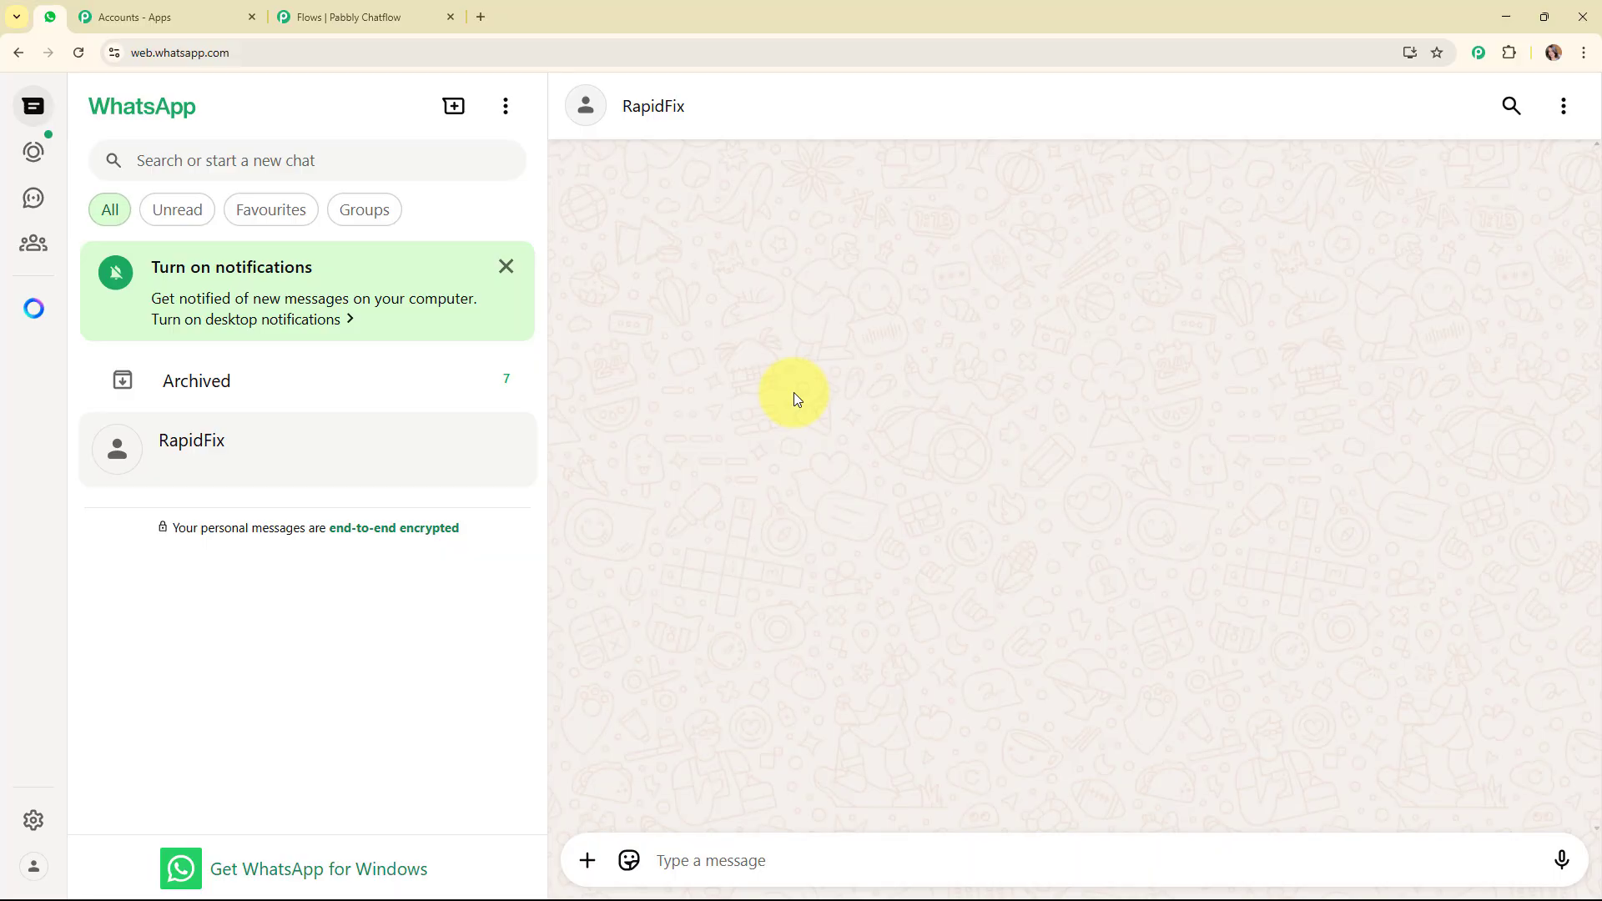
pyautogui.click(725, 861)
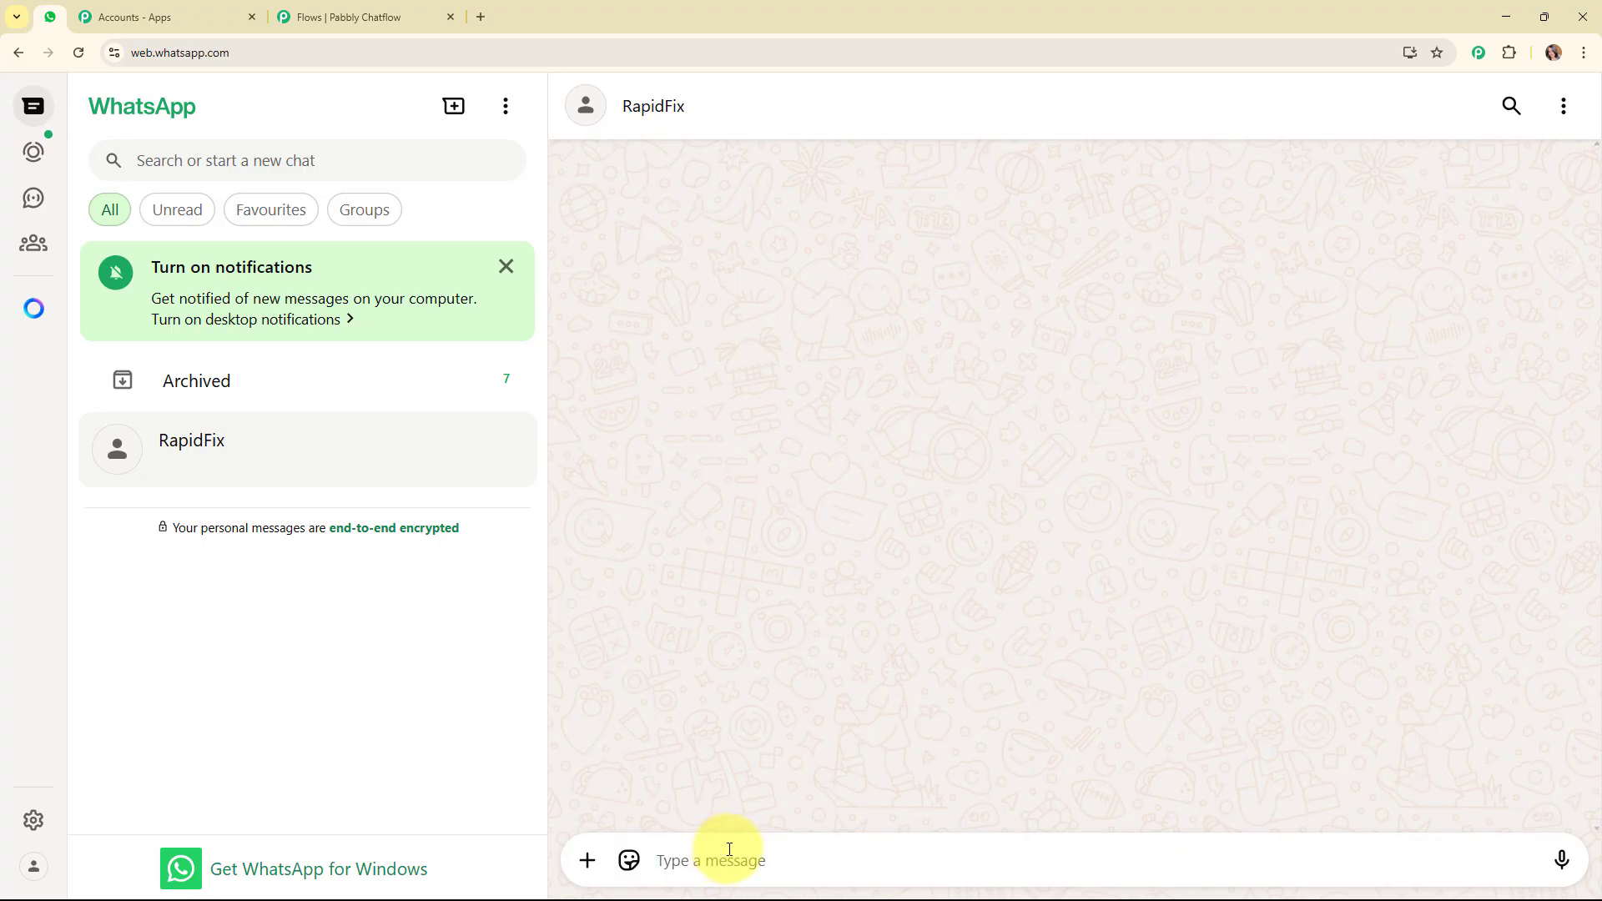
pyautogui.write('I want to b')
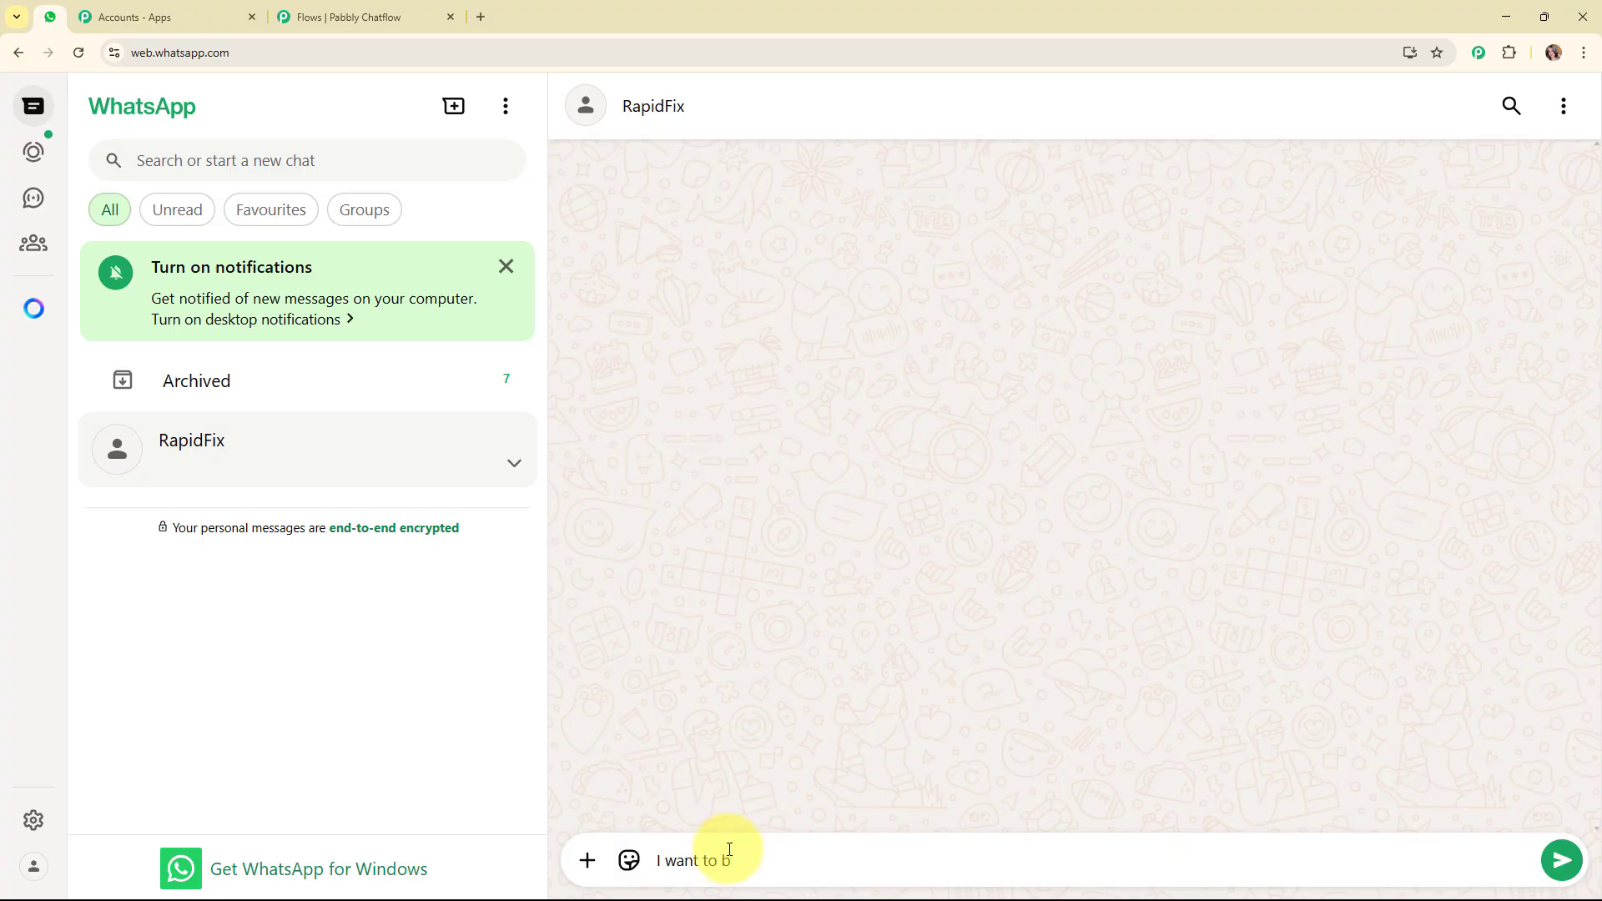
pyautogui.write('ook a service')
pyautogui.press('Return')
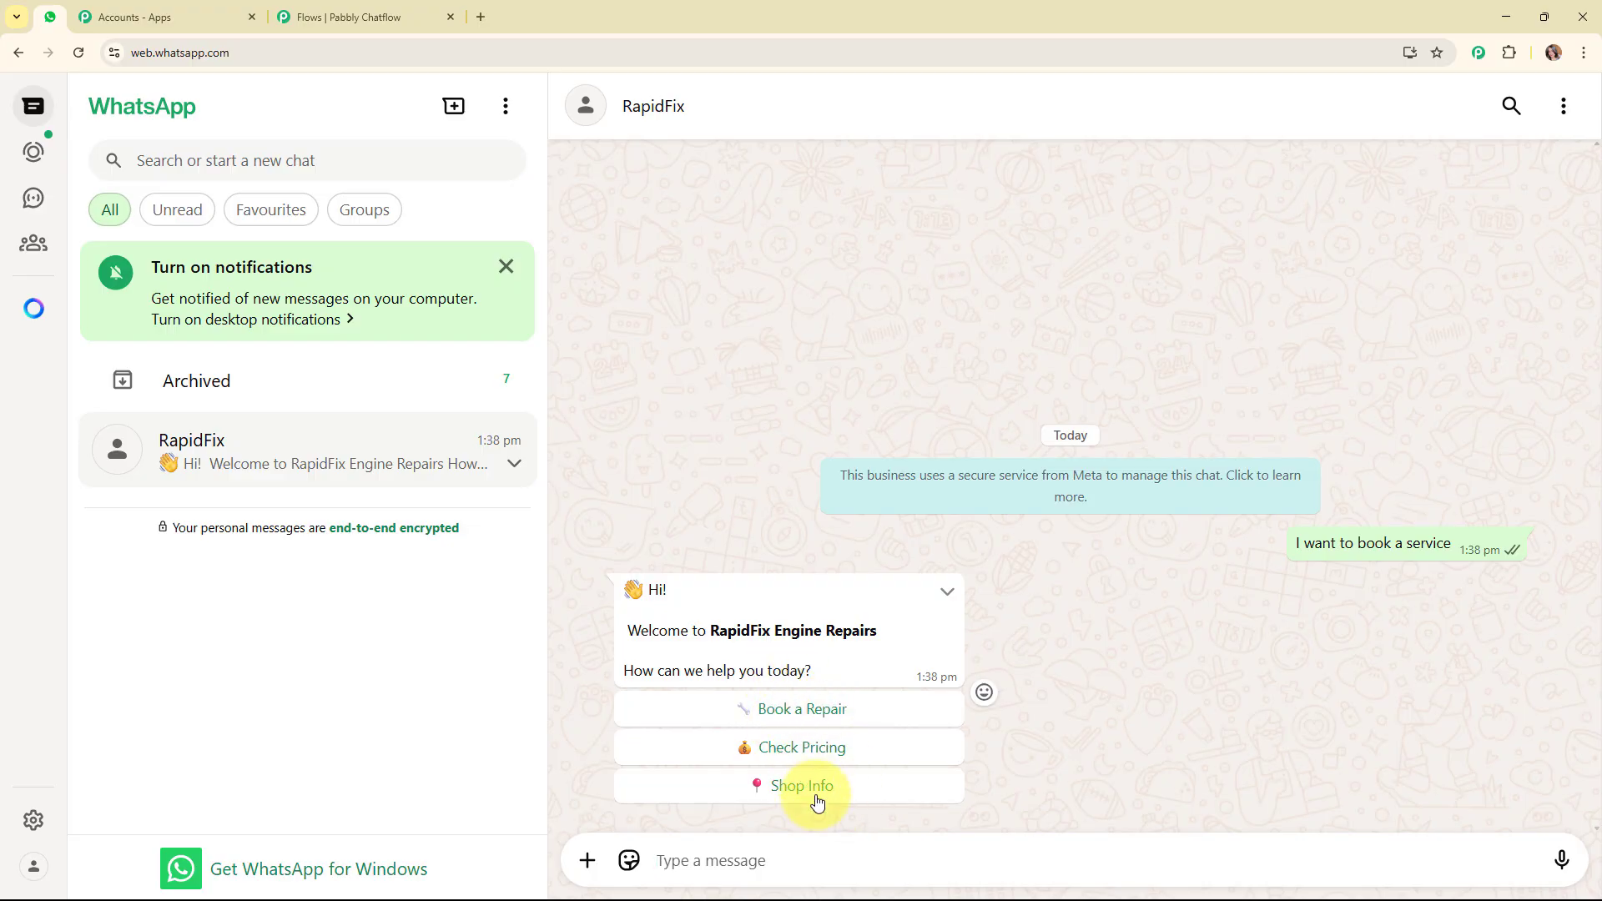
# Choose the Book a Repair option in the chatbot's welcome message and reply with the customer's full name
pyautogui.click(793, 718)
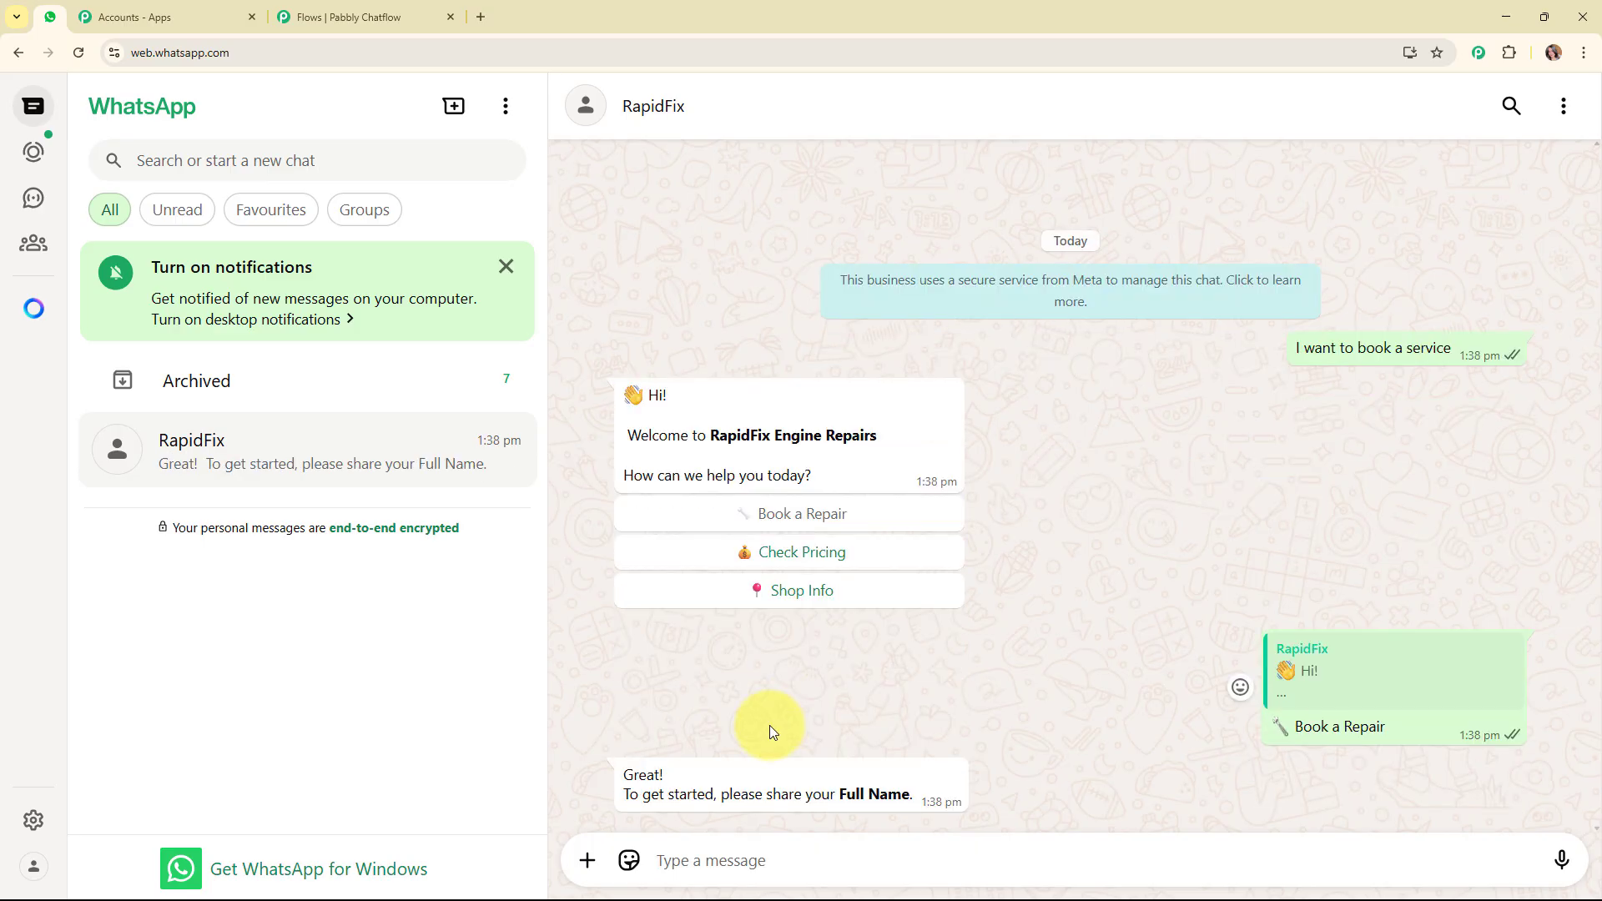
pyautogui.click(801, 850)
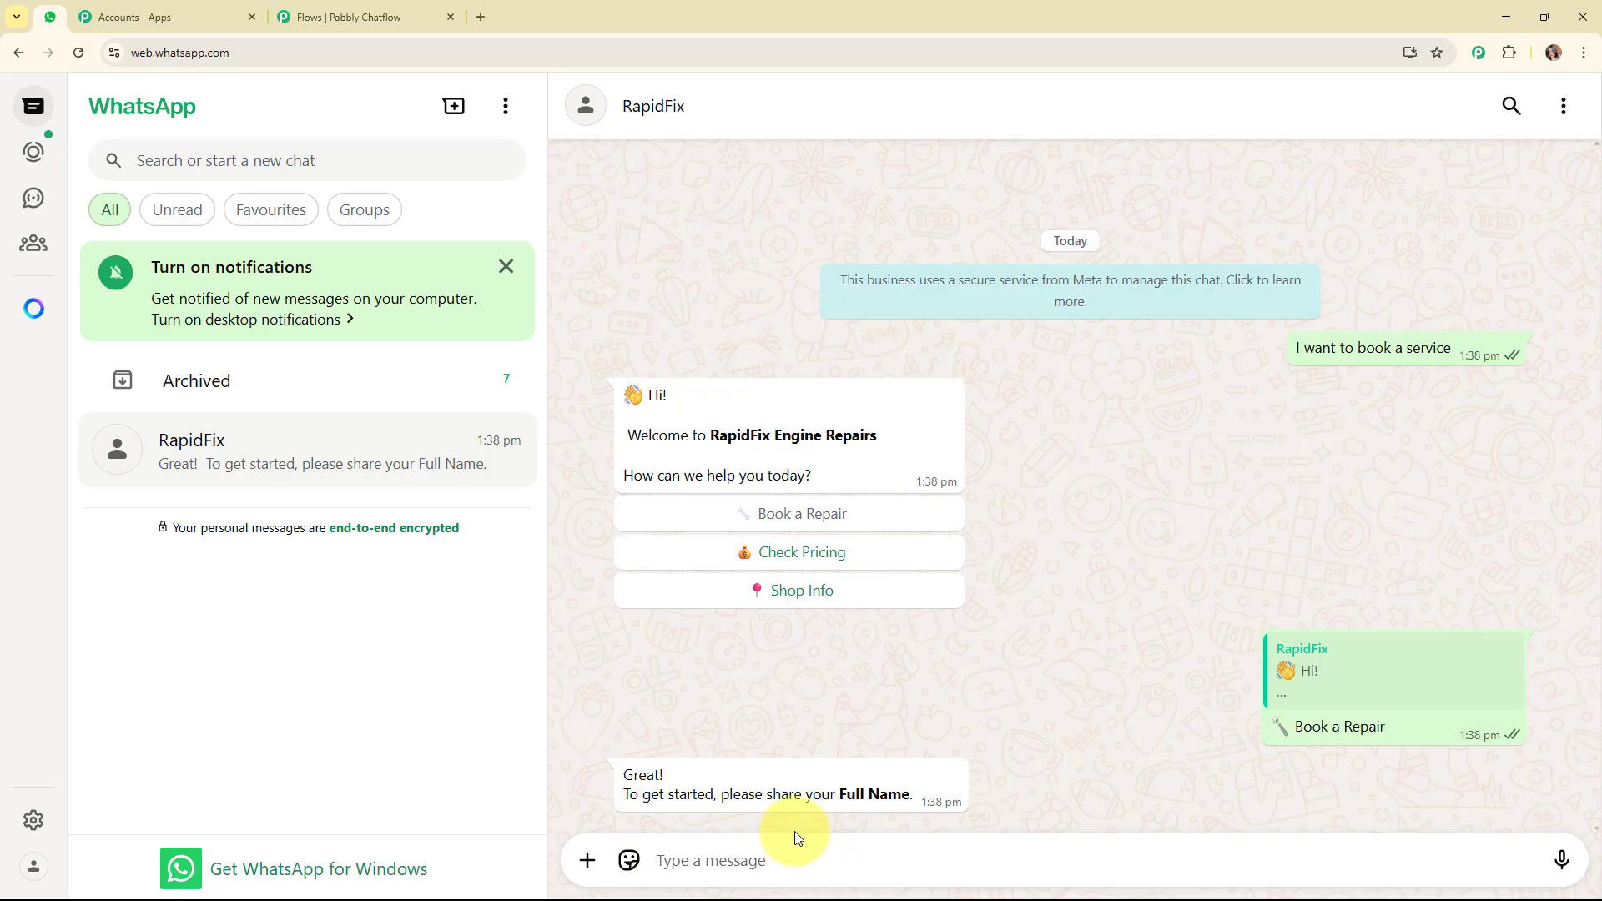
pyautogui.write('Demo User')
pyautogui.press('Return')
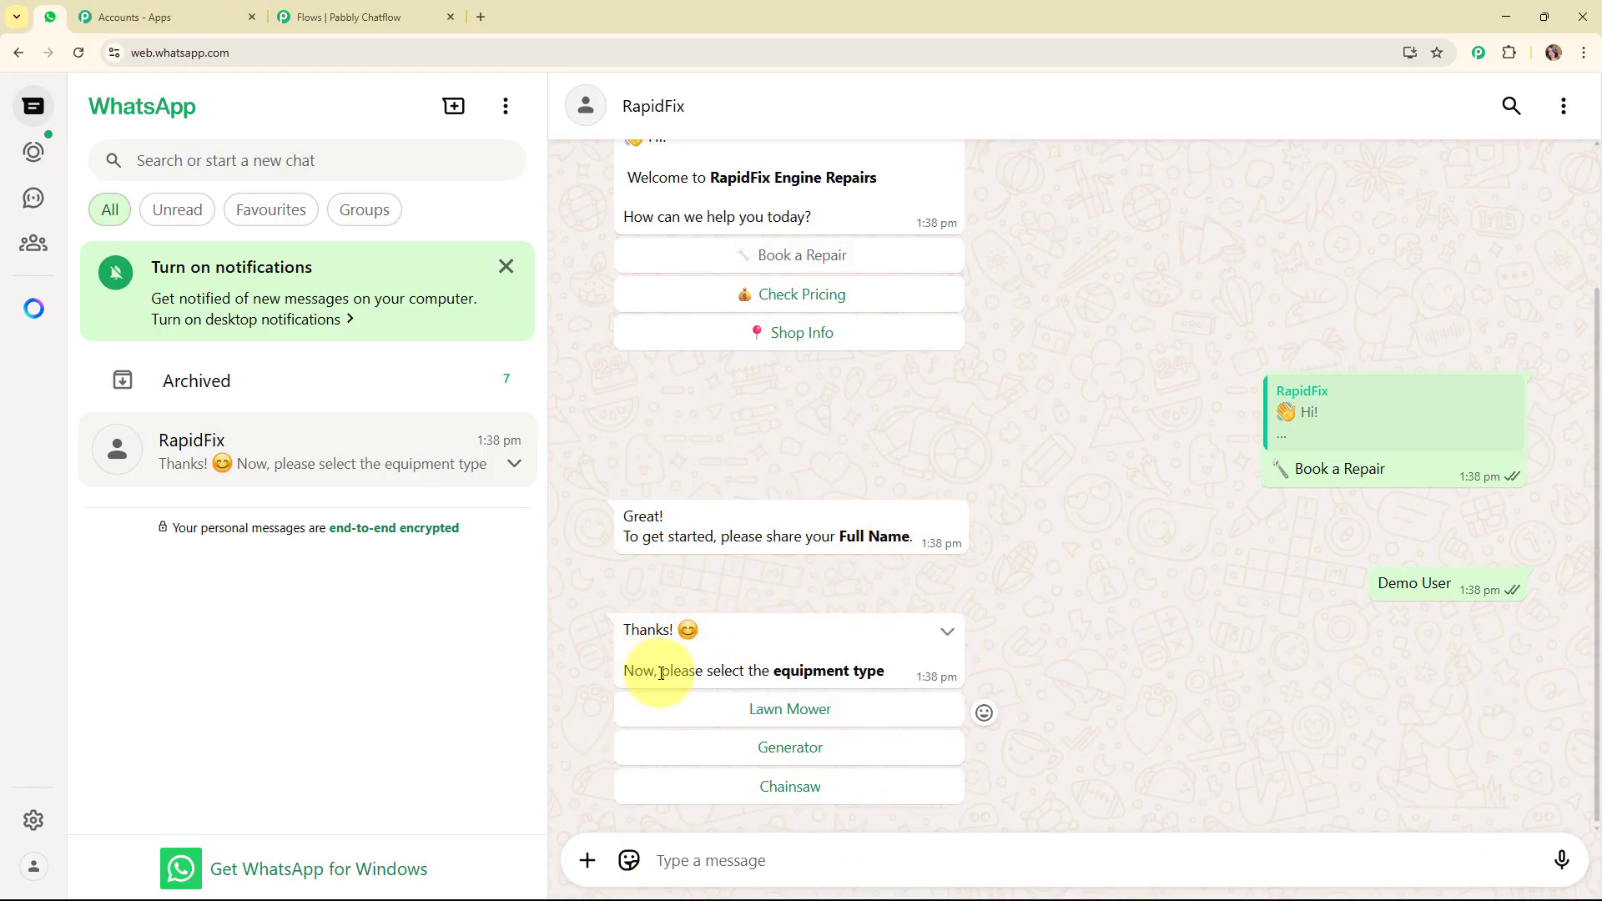
# Select Generator as the equipment type and send "20th May 2025" as the preferred repair date
pyautogui.click(834, 748)
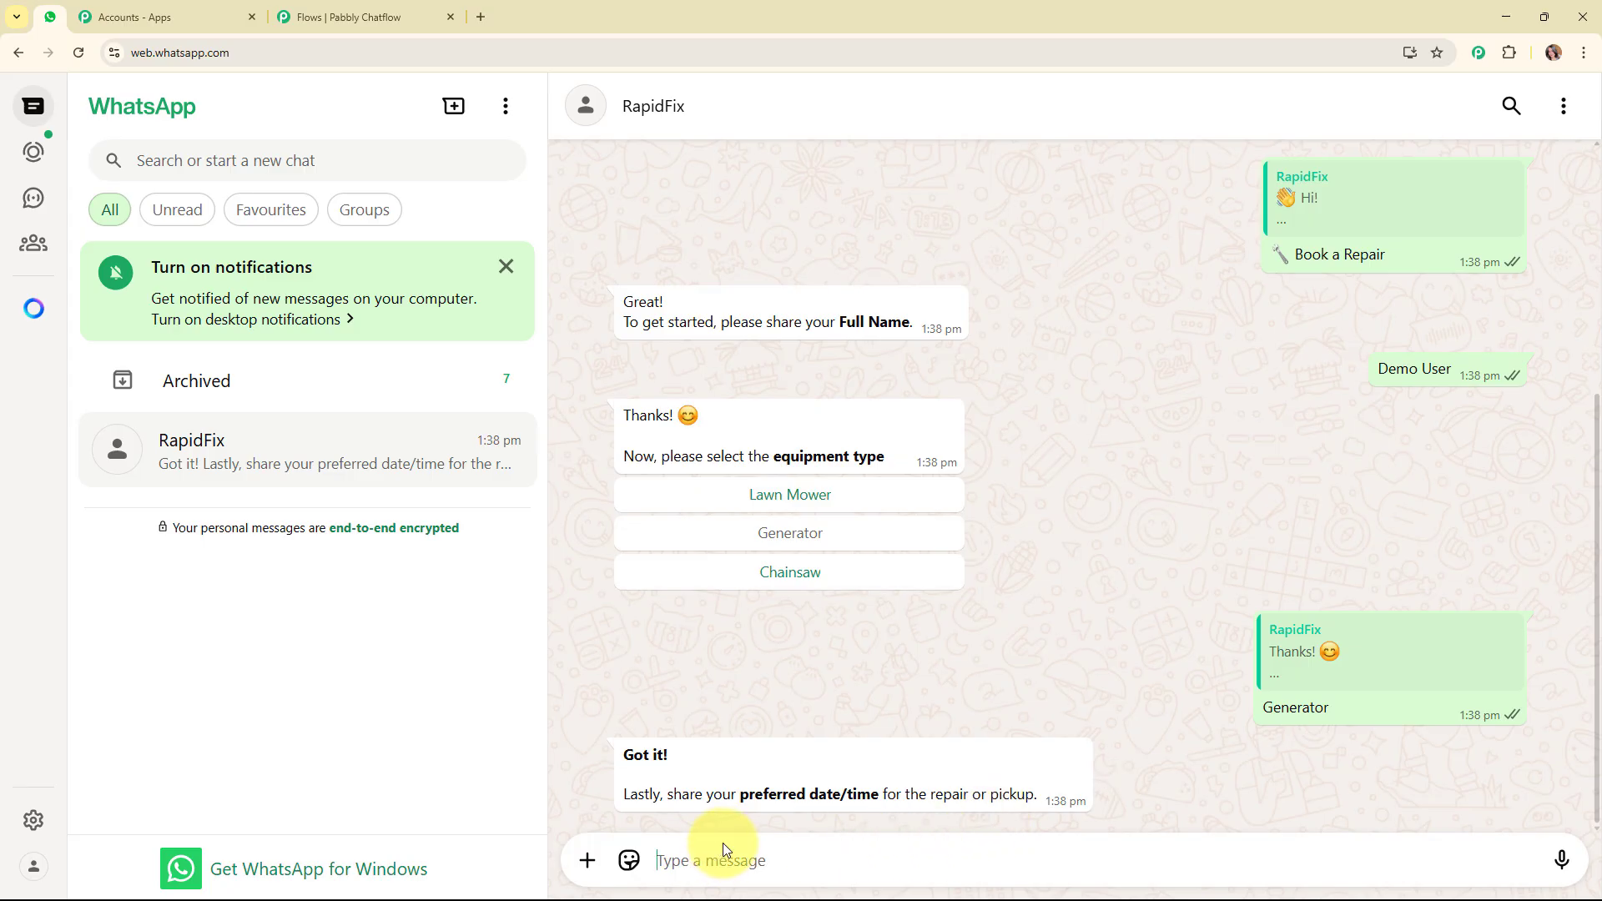
pyautogui.write('20th')
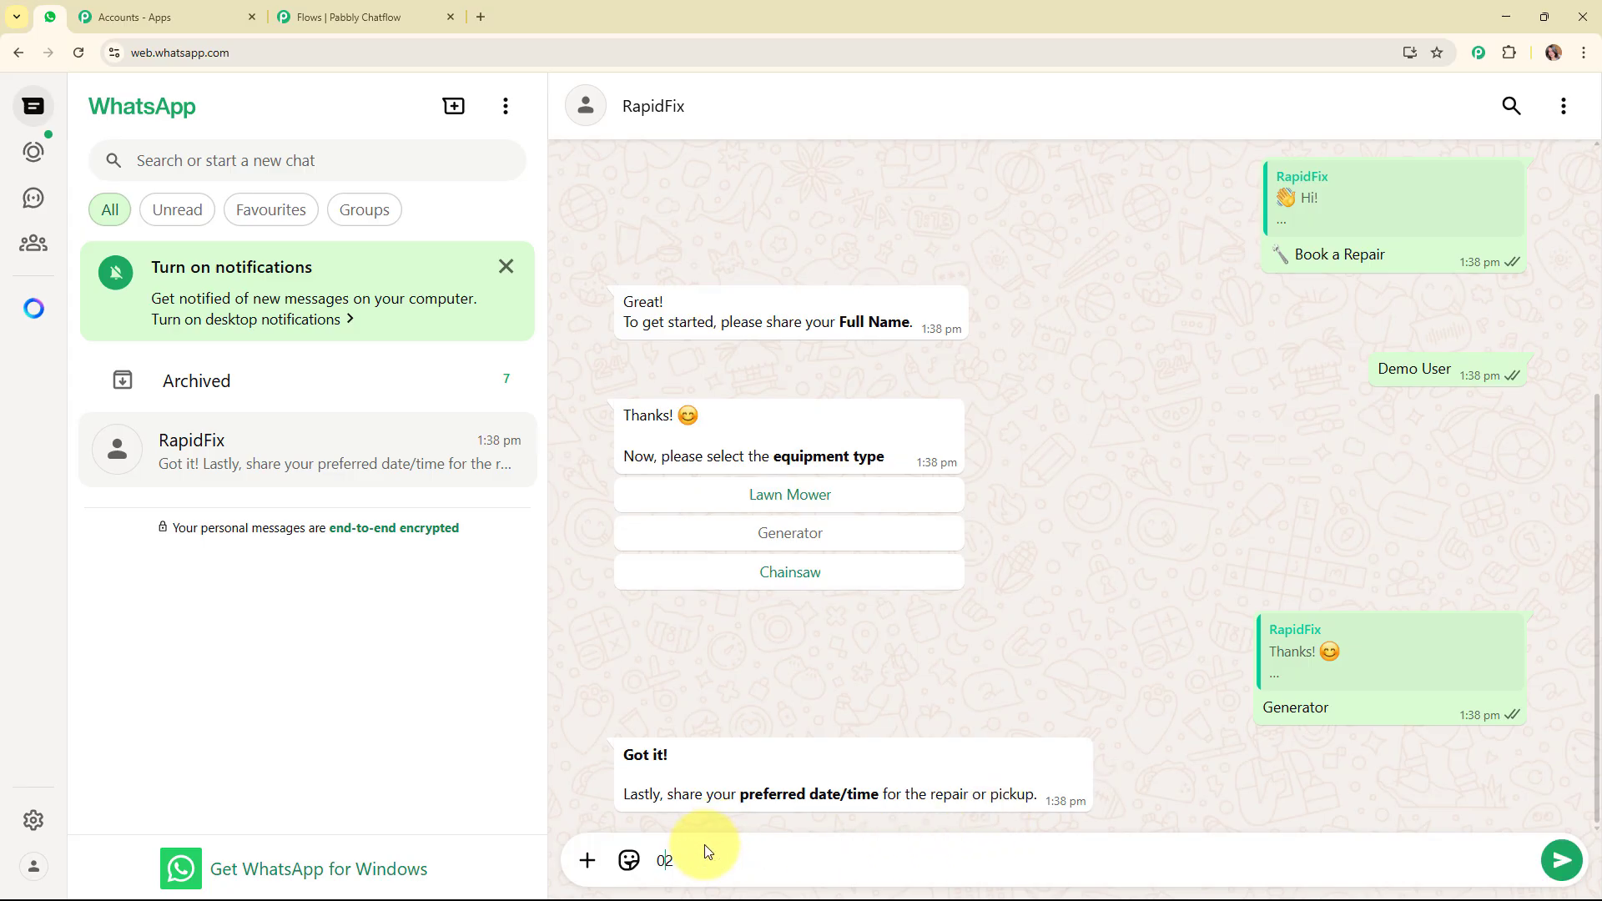
pyautogui.write('May 2025')
pyautogui.press('Return')
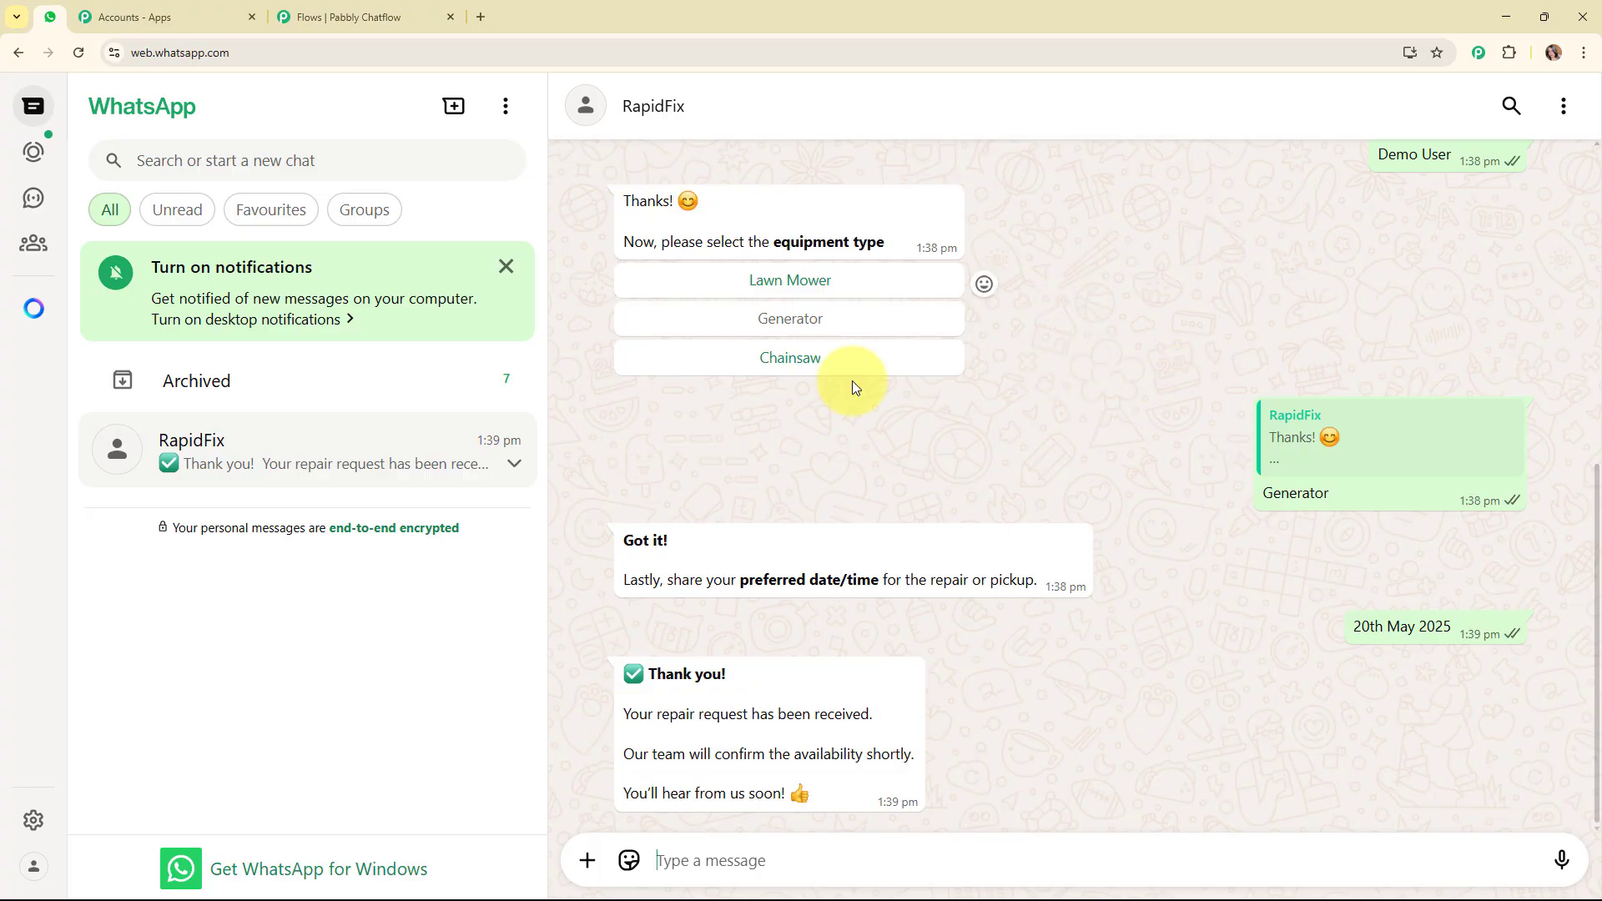
# Close the Pabbly Chatflow flow editor without saving, along with the Pabbly Accounts page
pyautogui.click(451, 16)
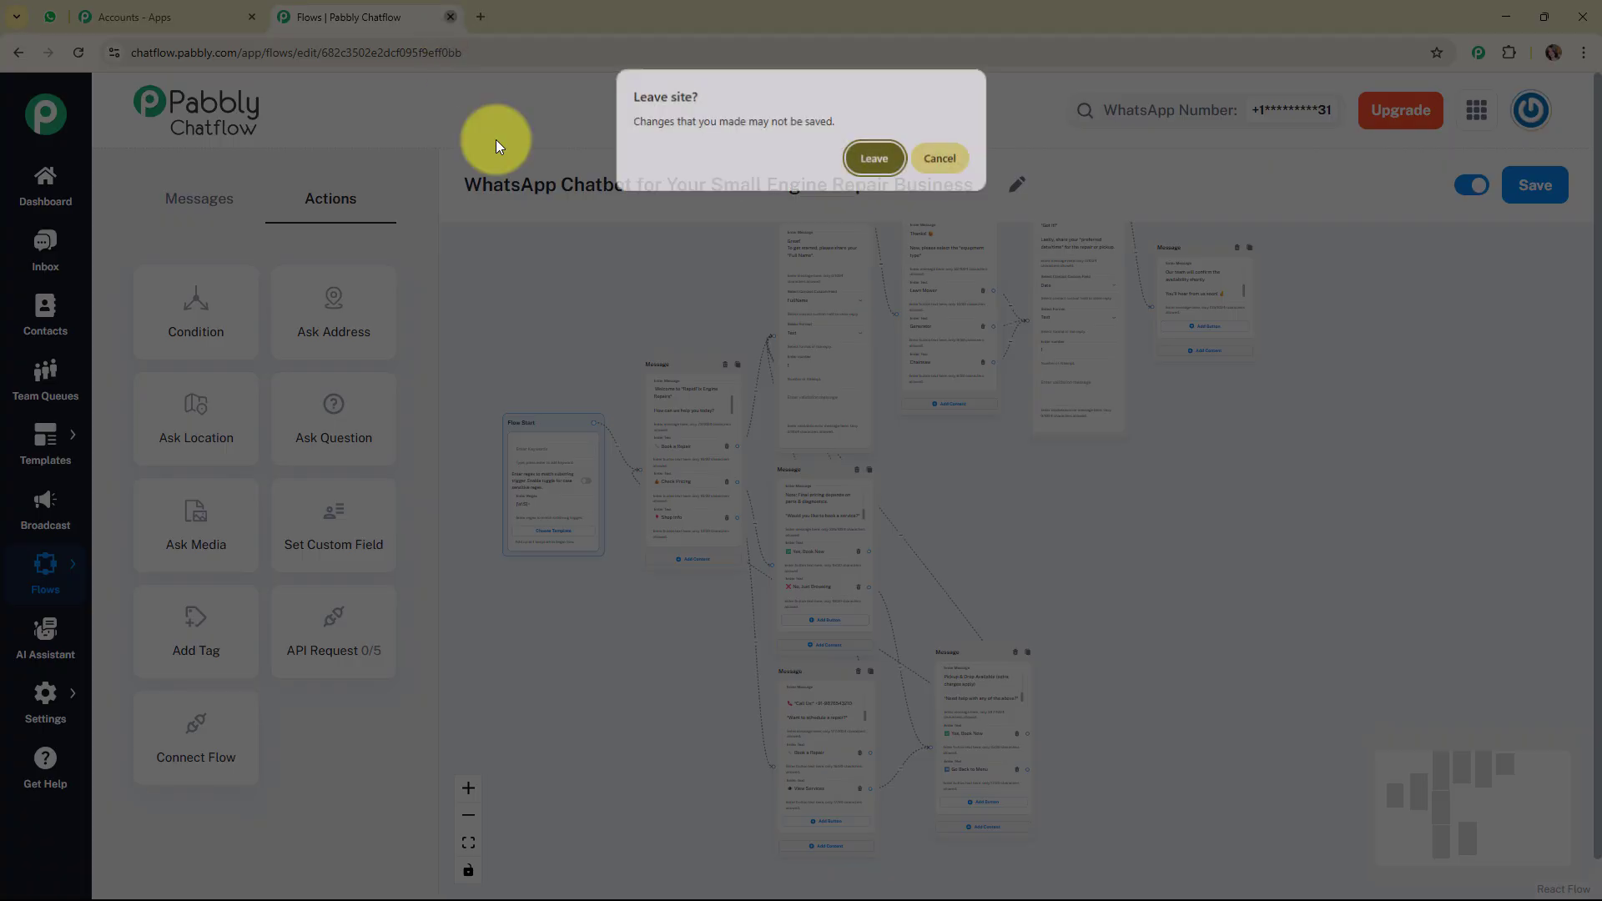
pyautogui.click(869, 152)
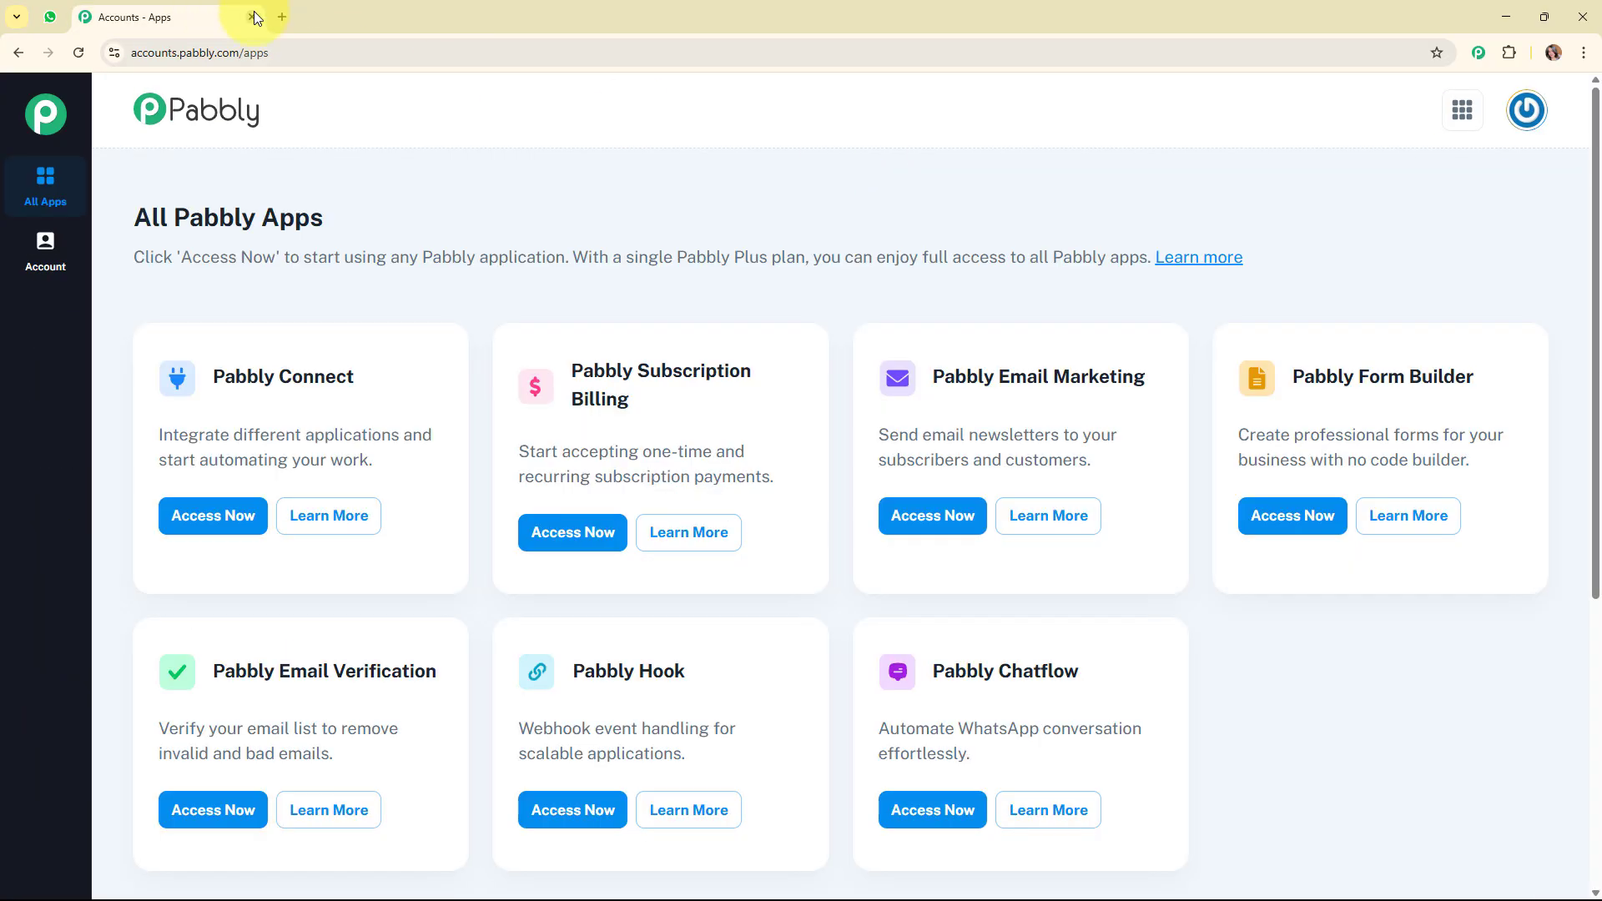
pyautogui.click(251, 17)
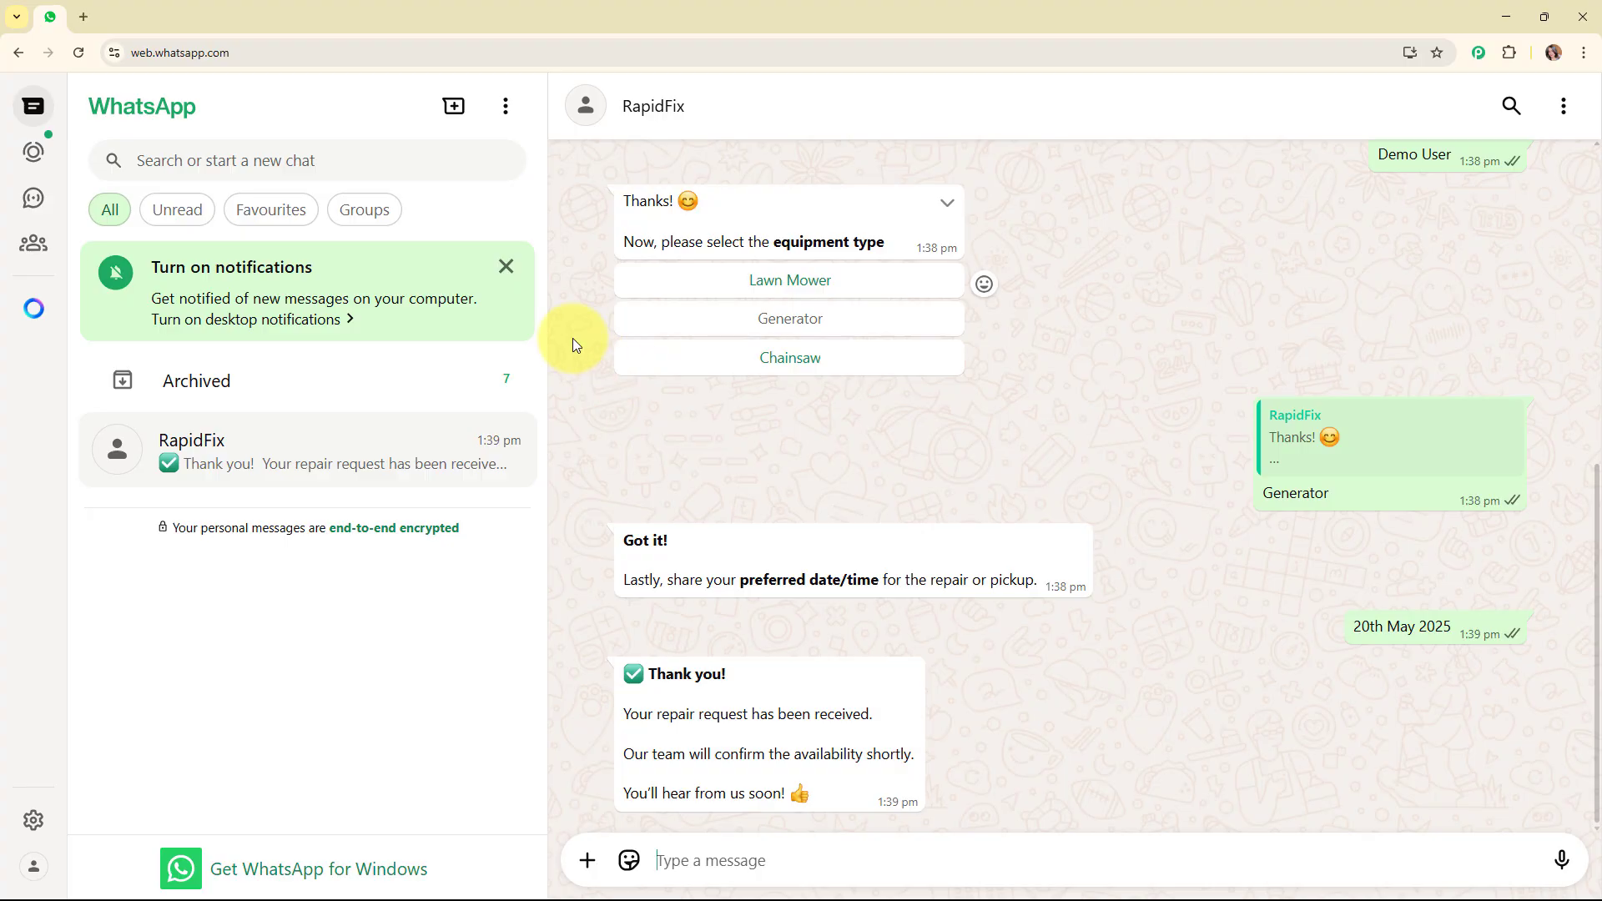
# Open pabbly.com/chatflow/inr/ in a new browser tab and dismiss the limited-time lifetime offer popup
pyautogui.click(84, 16)
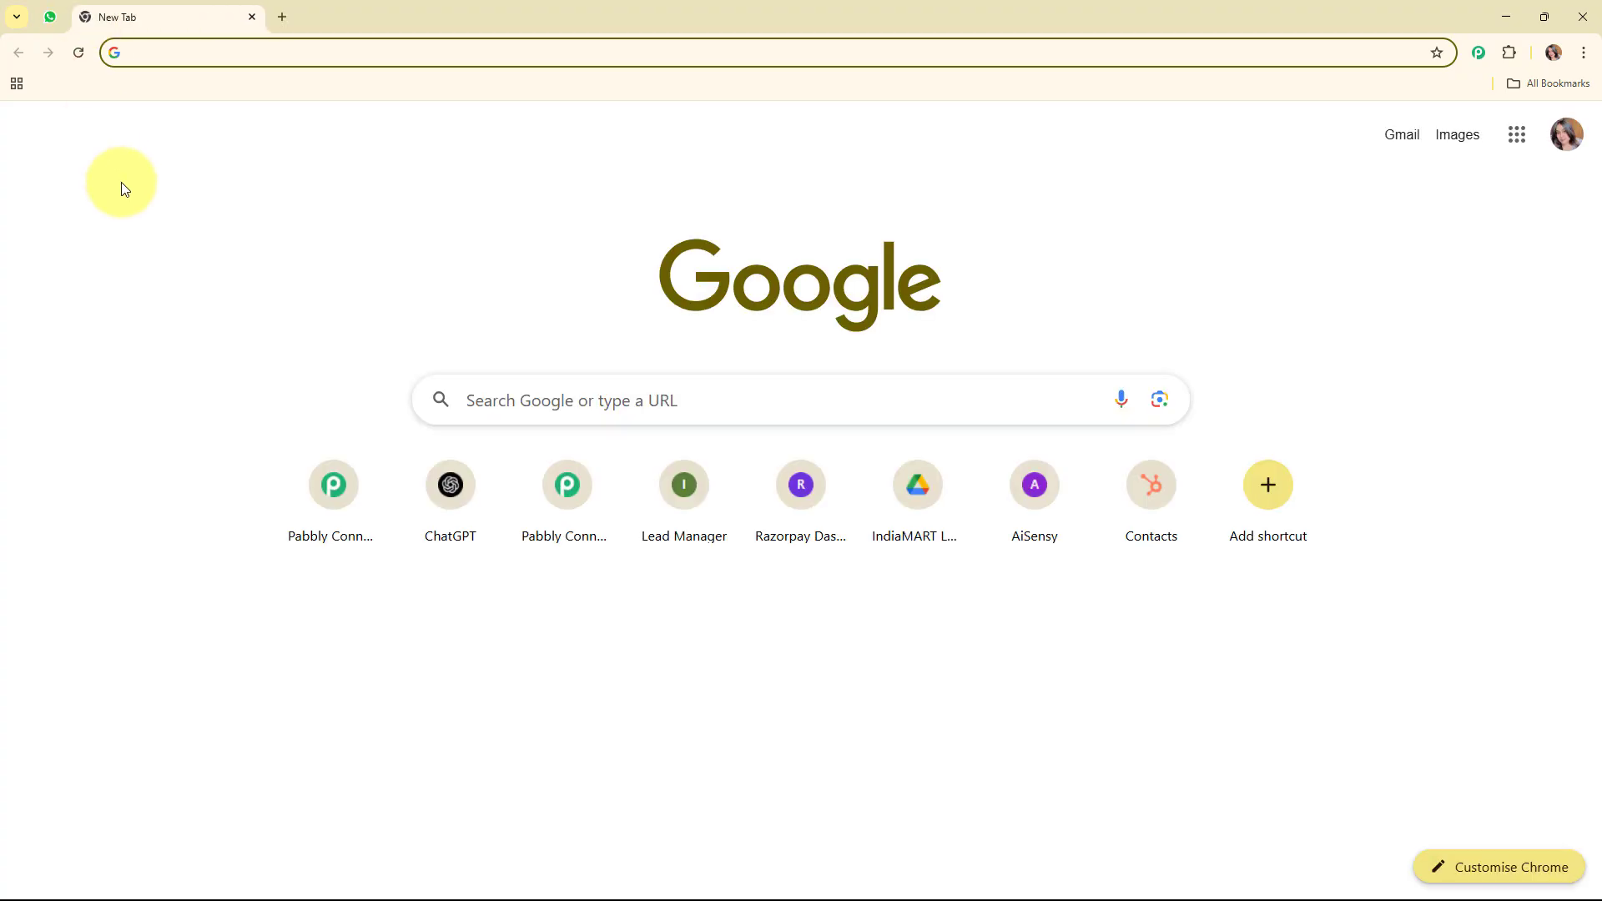
pyautogui.write('pabb')
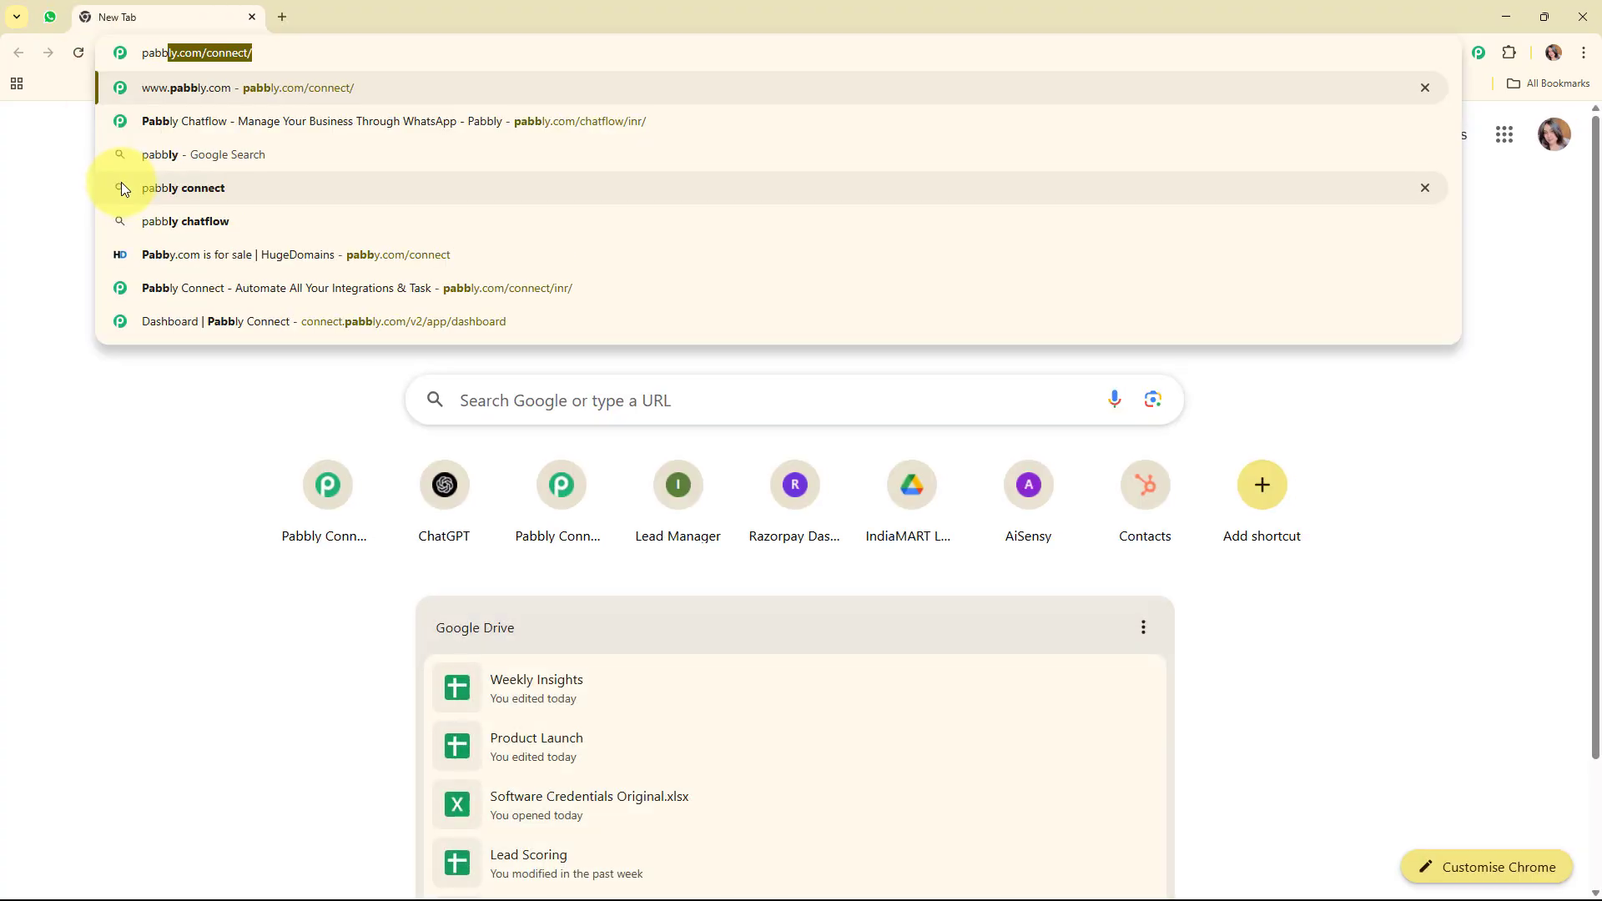
pyautogui.write('ly.')
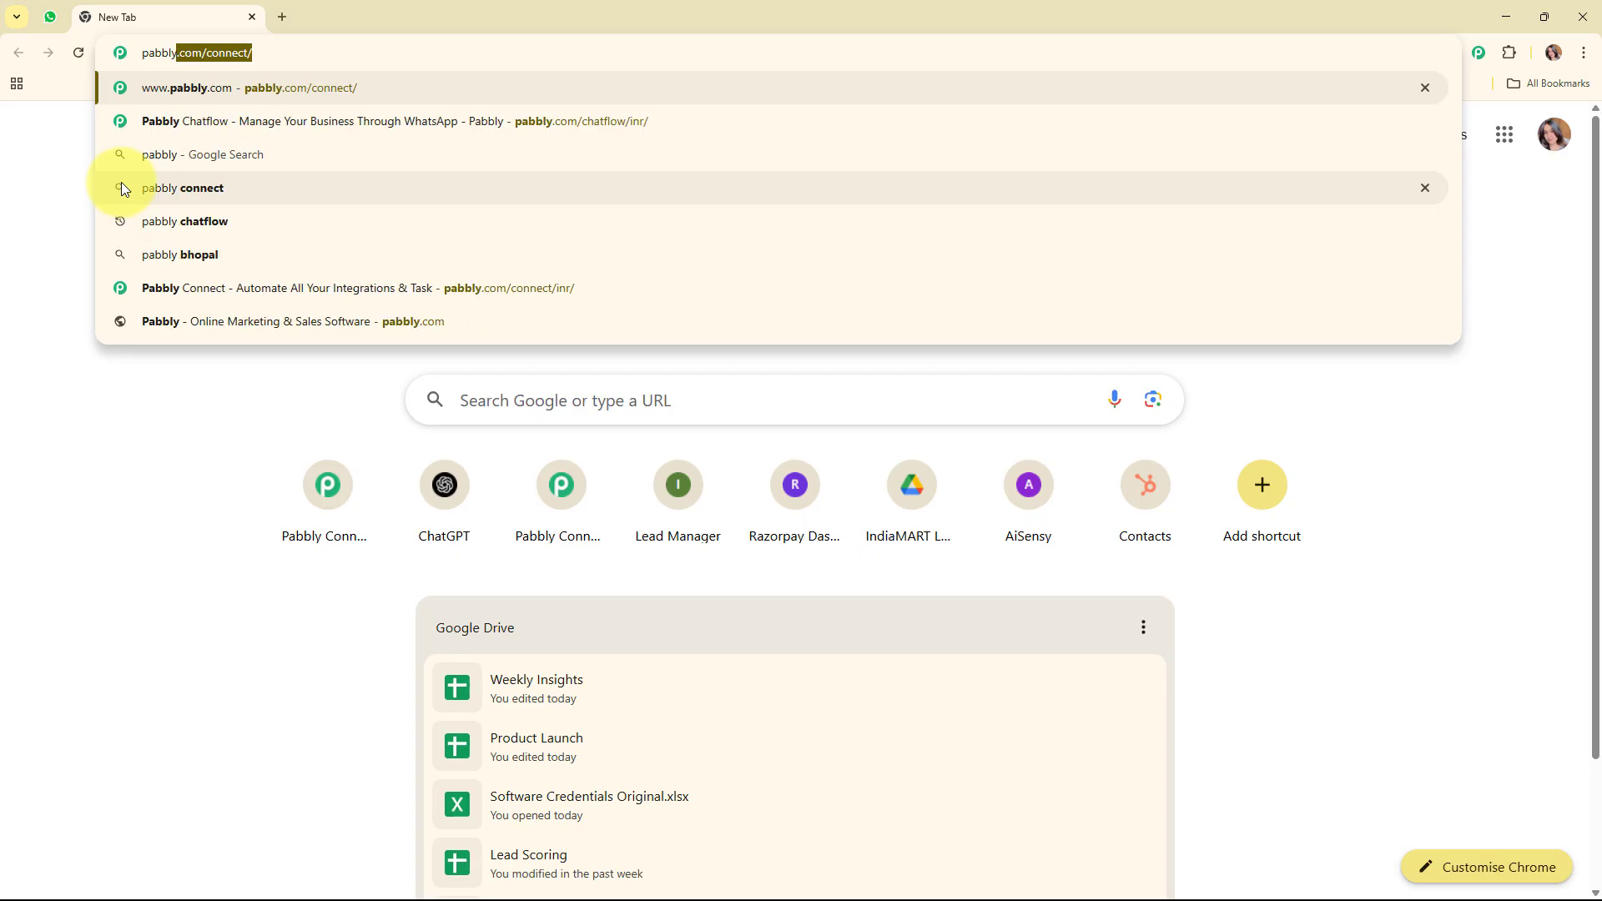
pyautogui.write('com/')
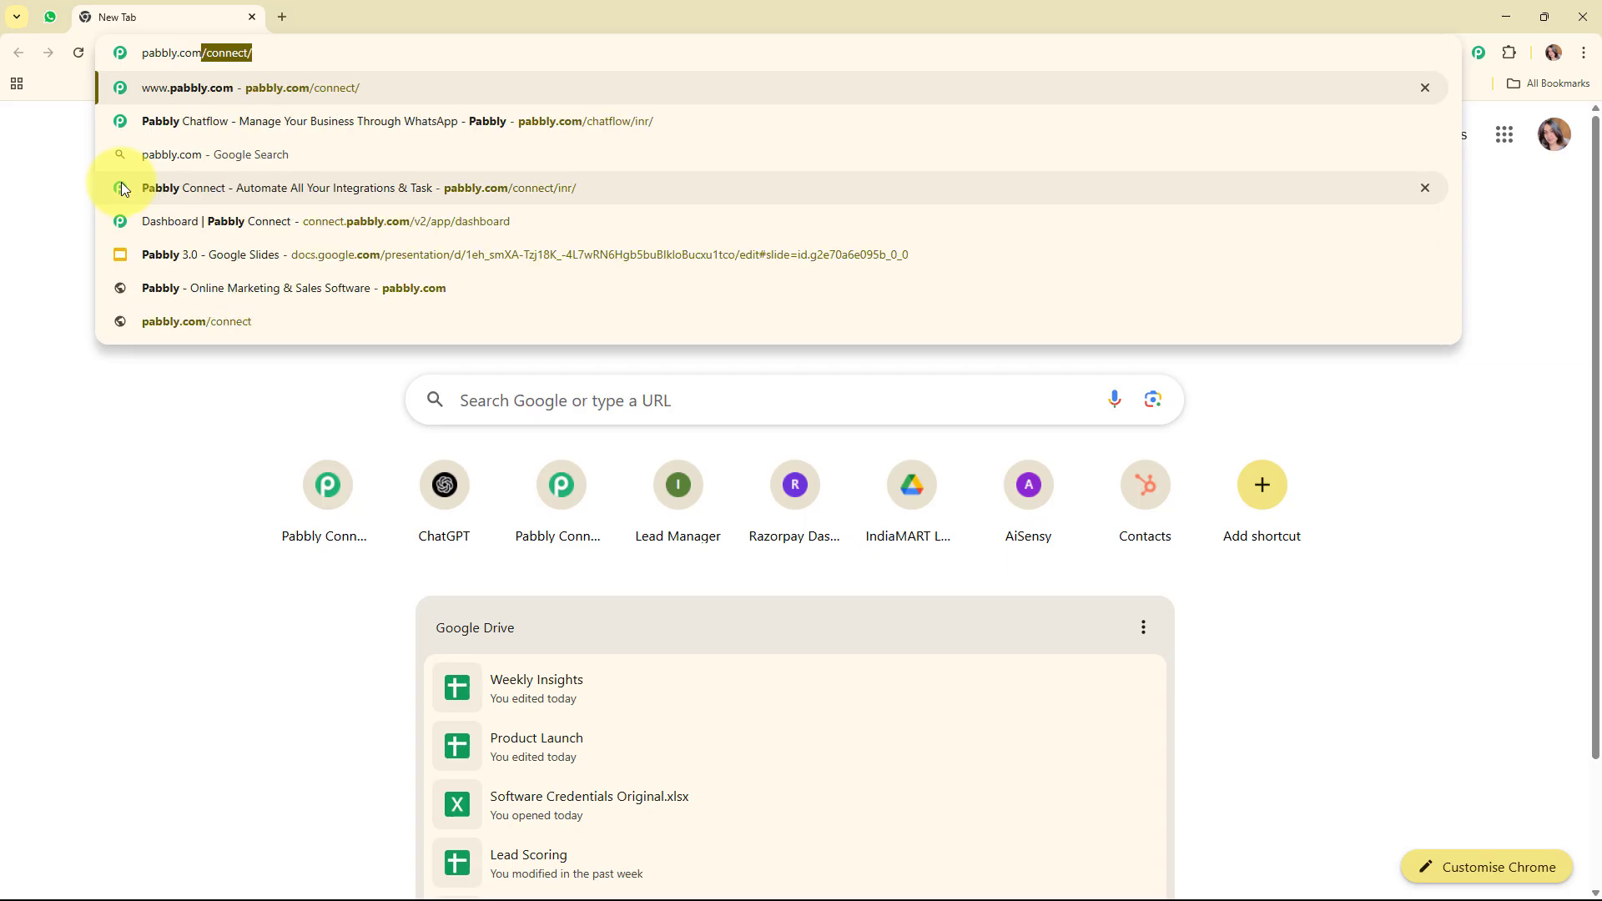
pyautogui.write('chat')
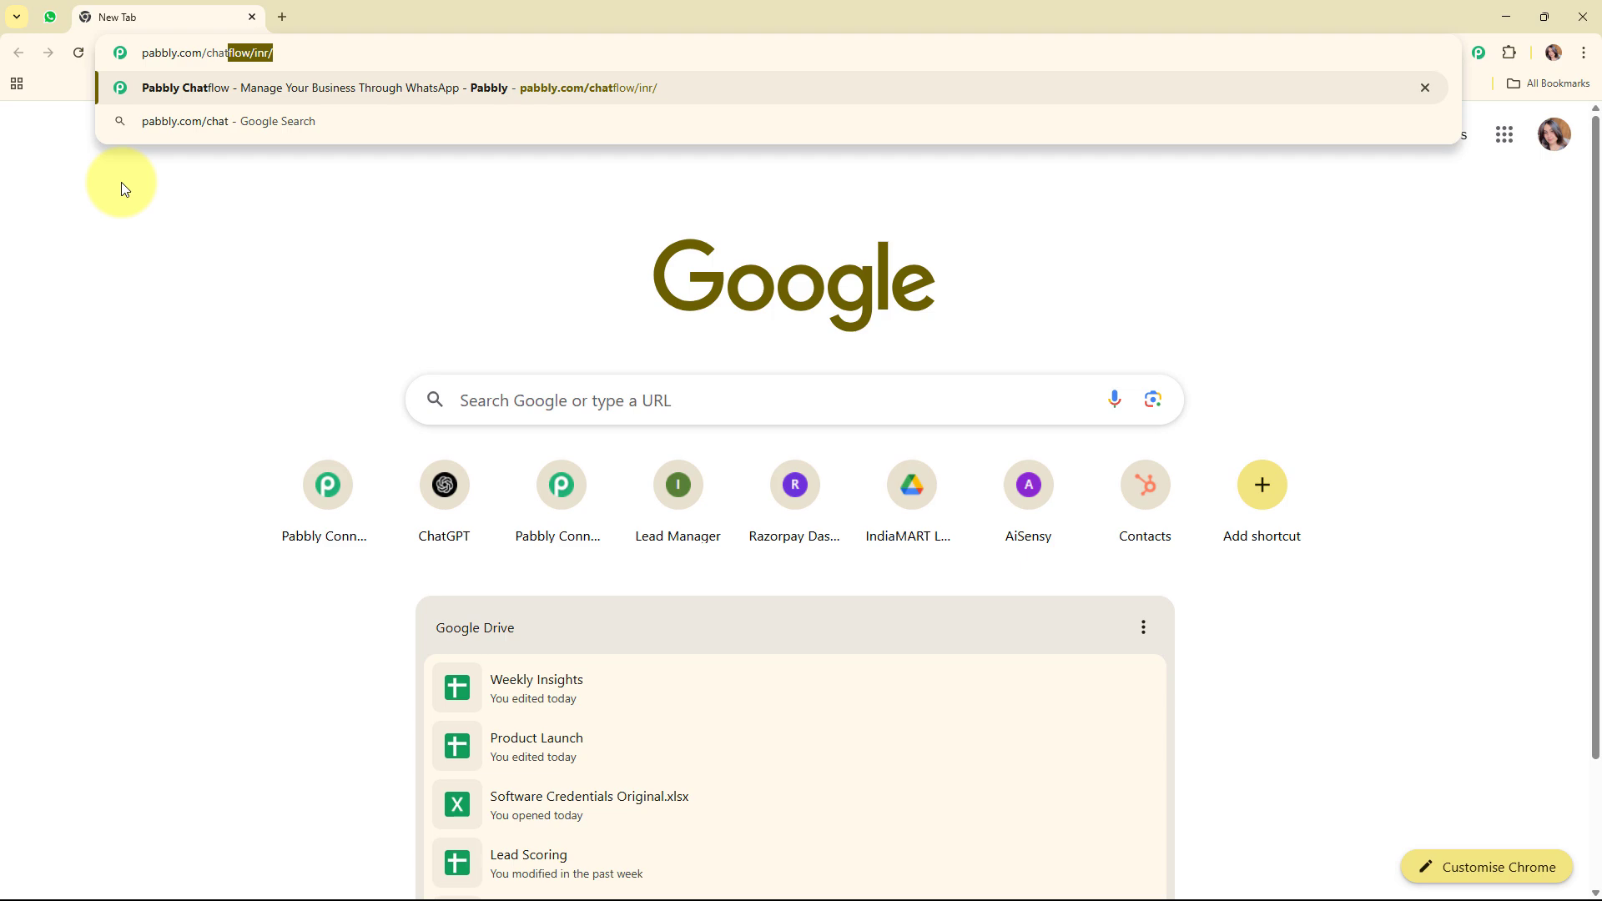
pyautogui.press('Return')
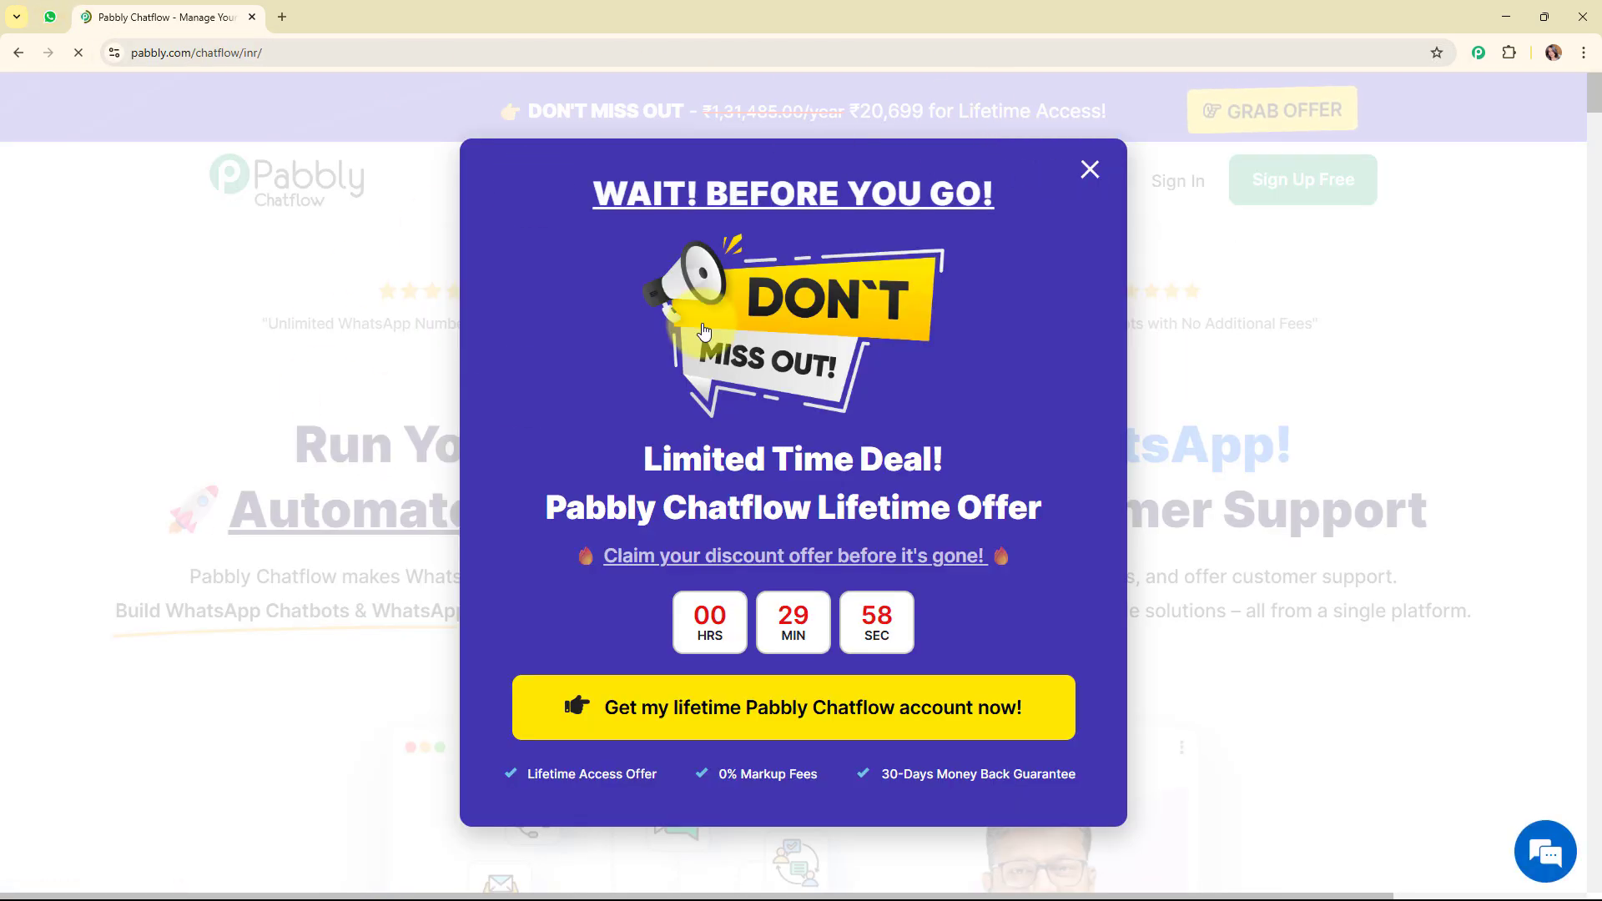
pyautogui.click(1088, 170)
pyautogui.moveTo(1074, 180)
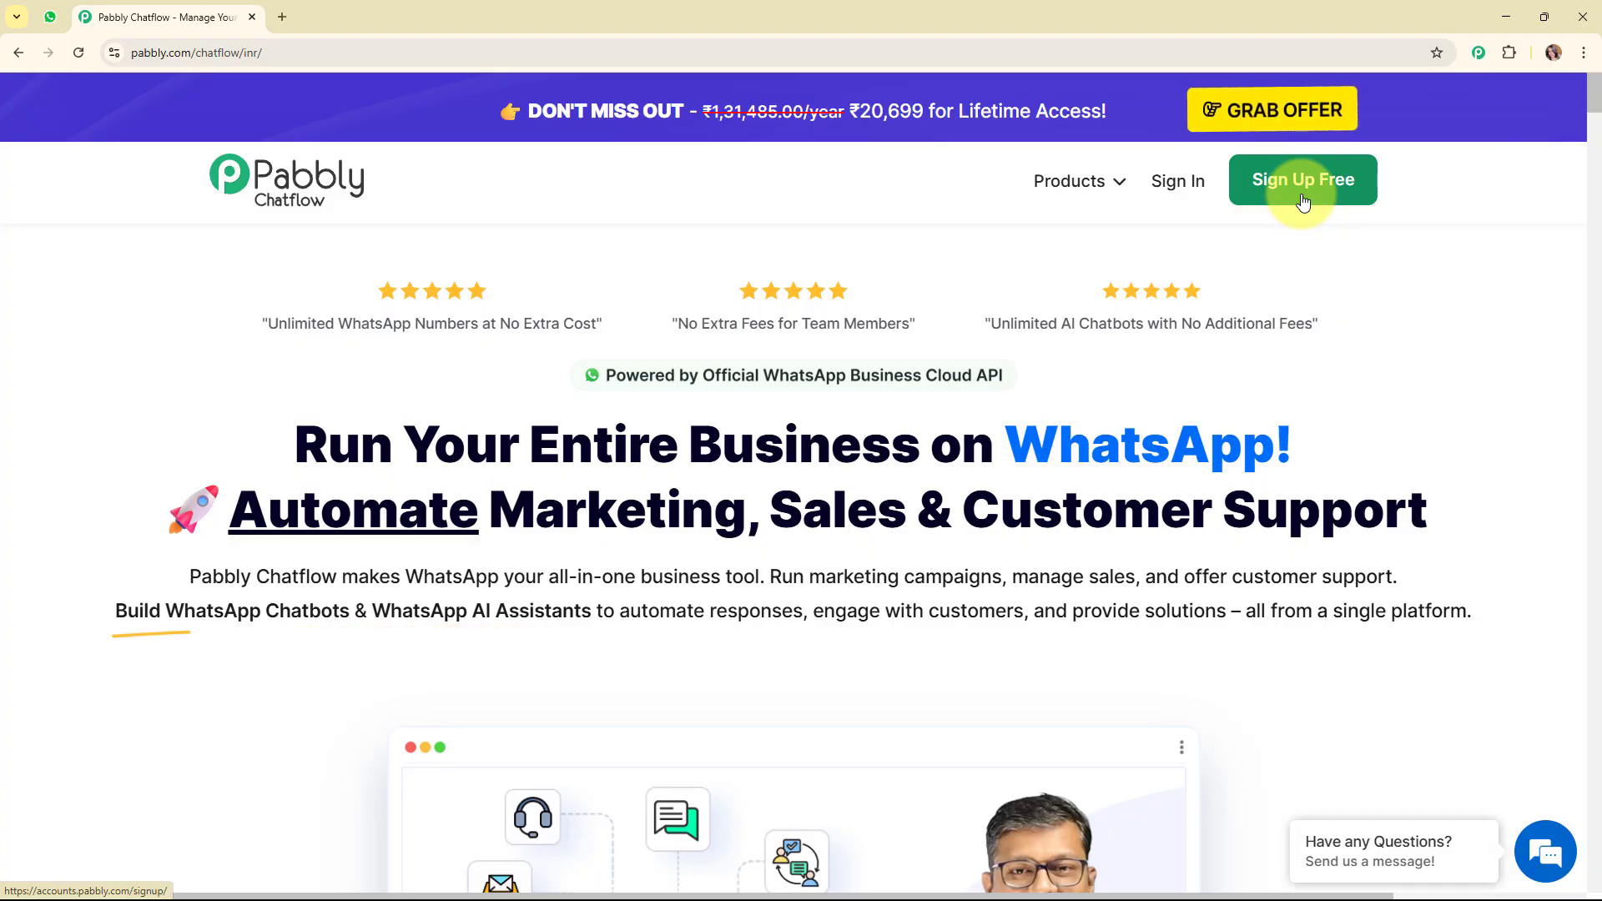
# Sign in to Pabbly and access Pabbly Chatflow from the list of all apps
pyautogui.click(1188, 192)
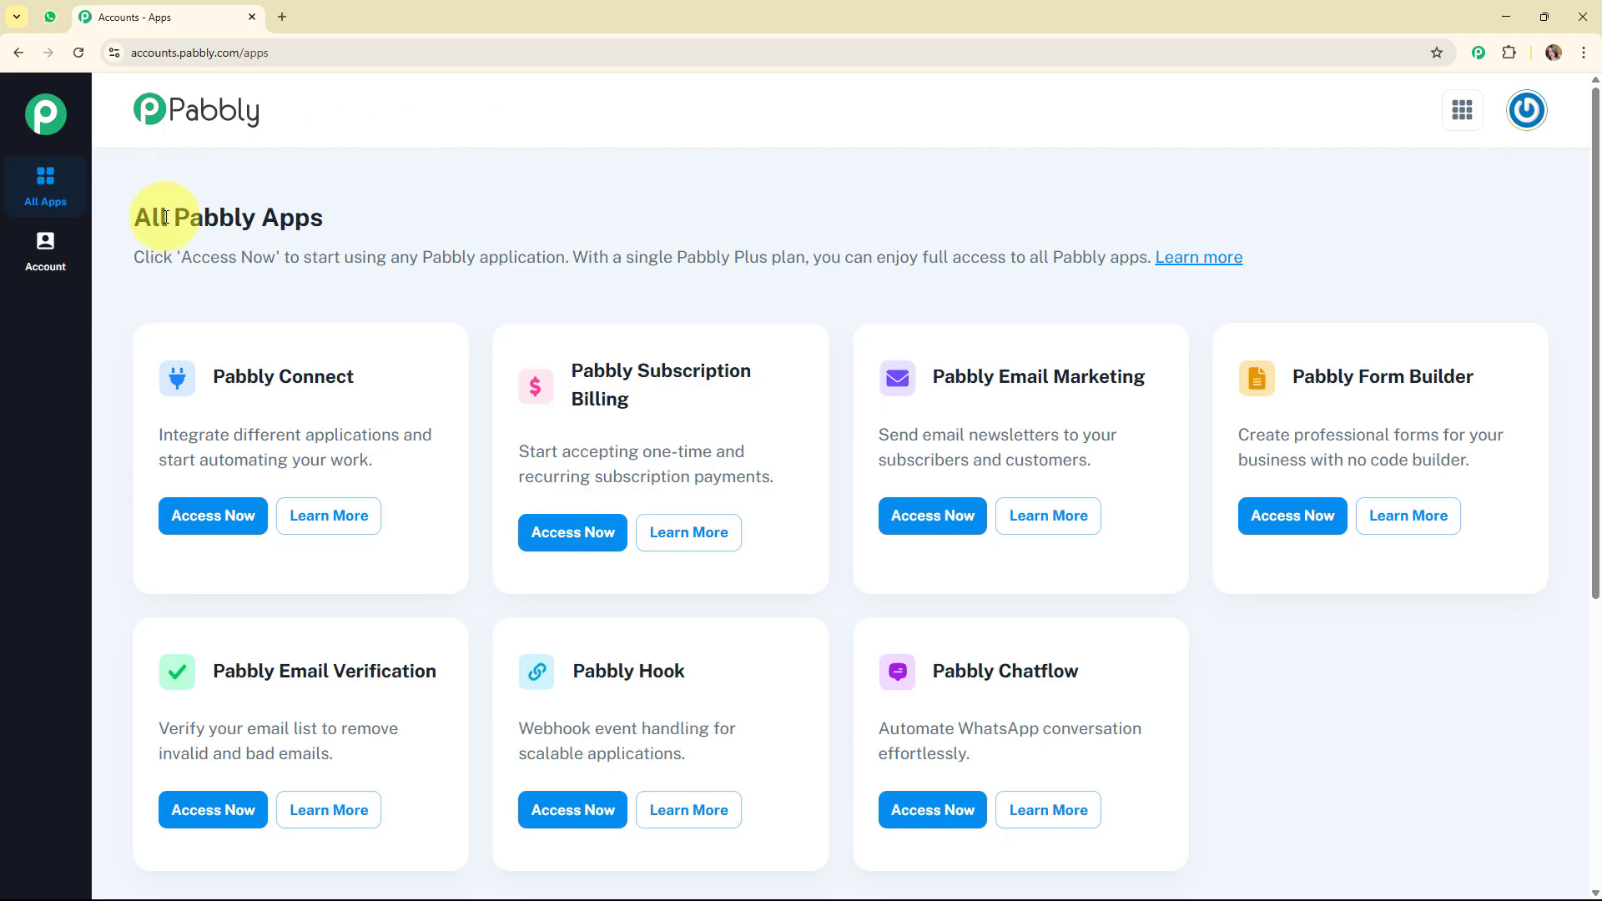
pyautogui.moveTo(132, 217); pyautogui.dragTo(453, 222)
pyautogui.click(573, 222)
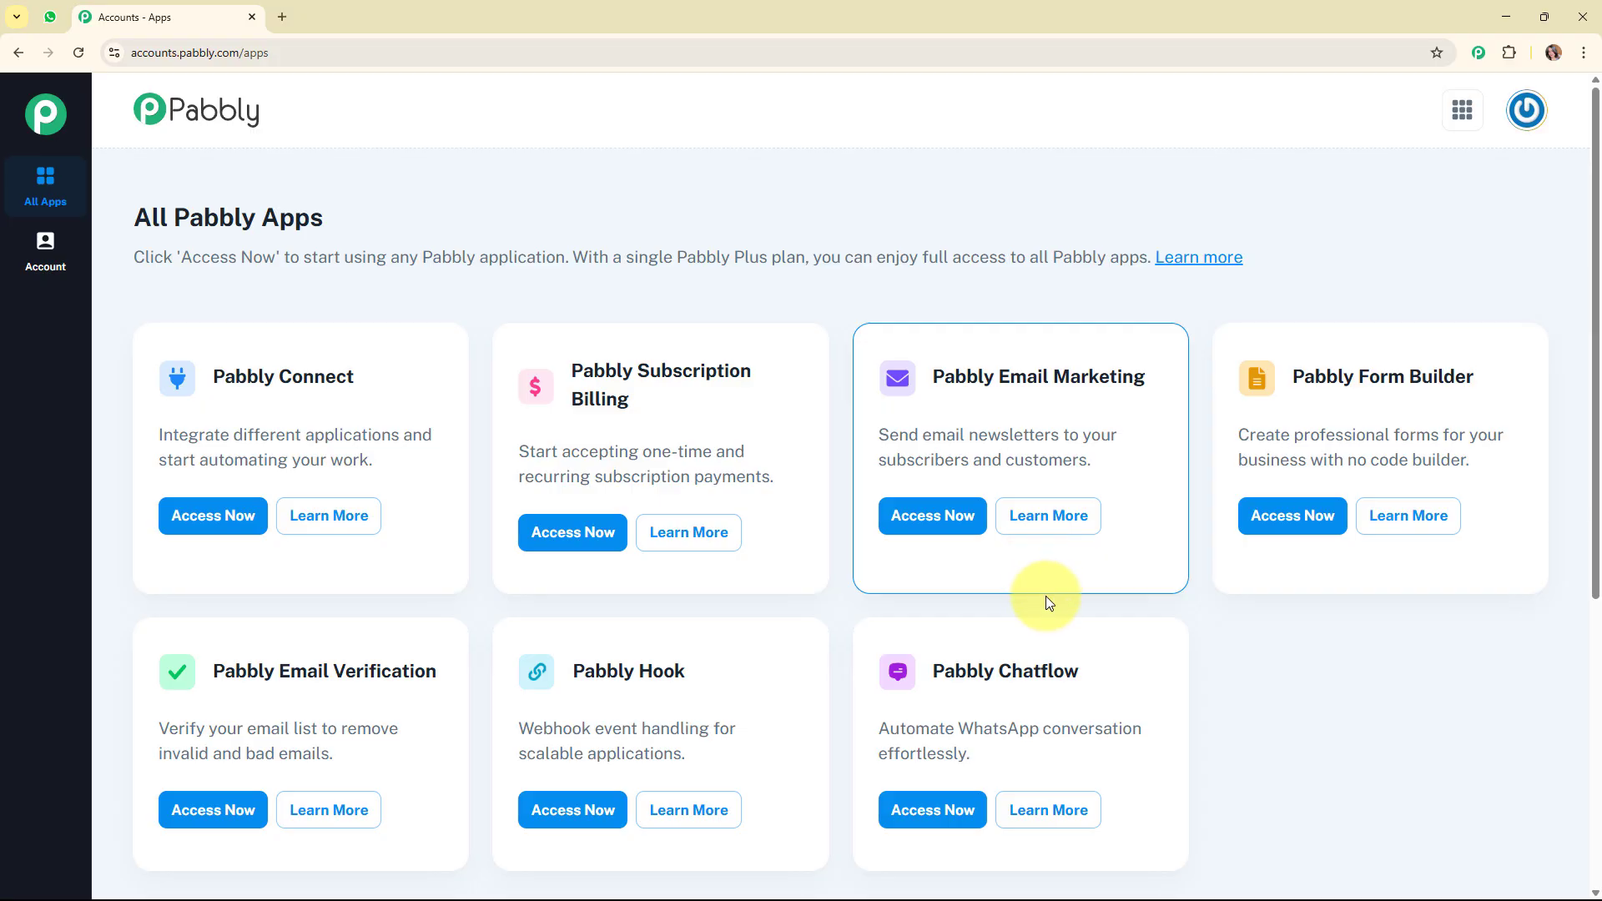
pyautogui.click(938, 820)
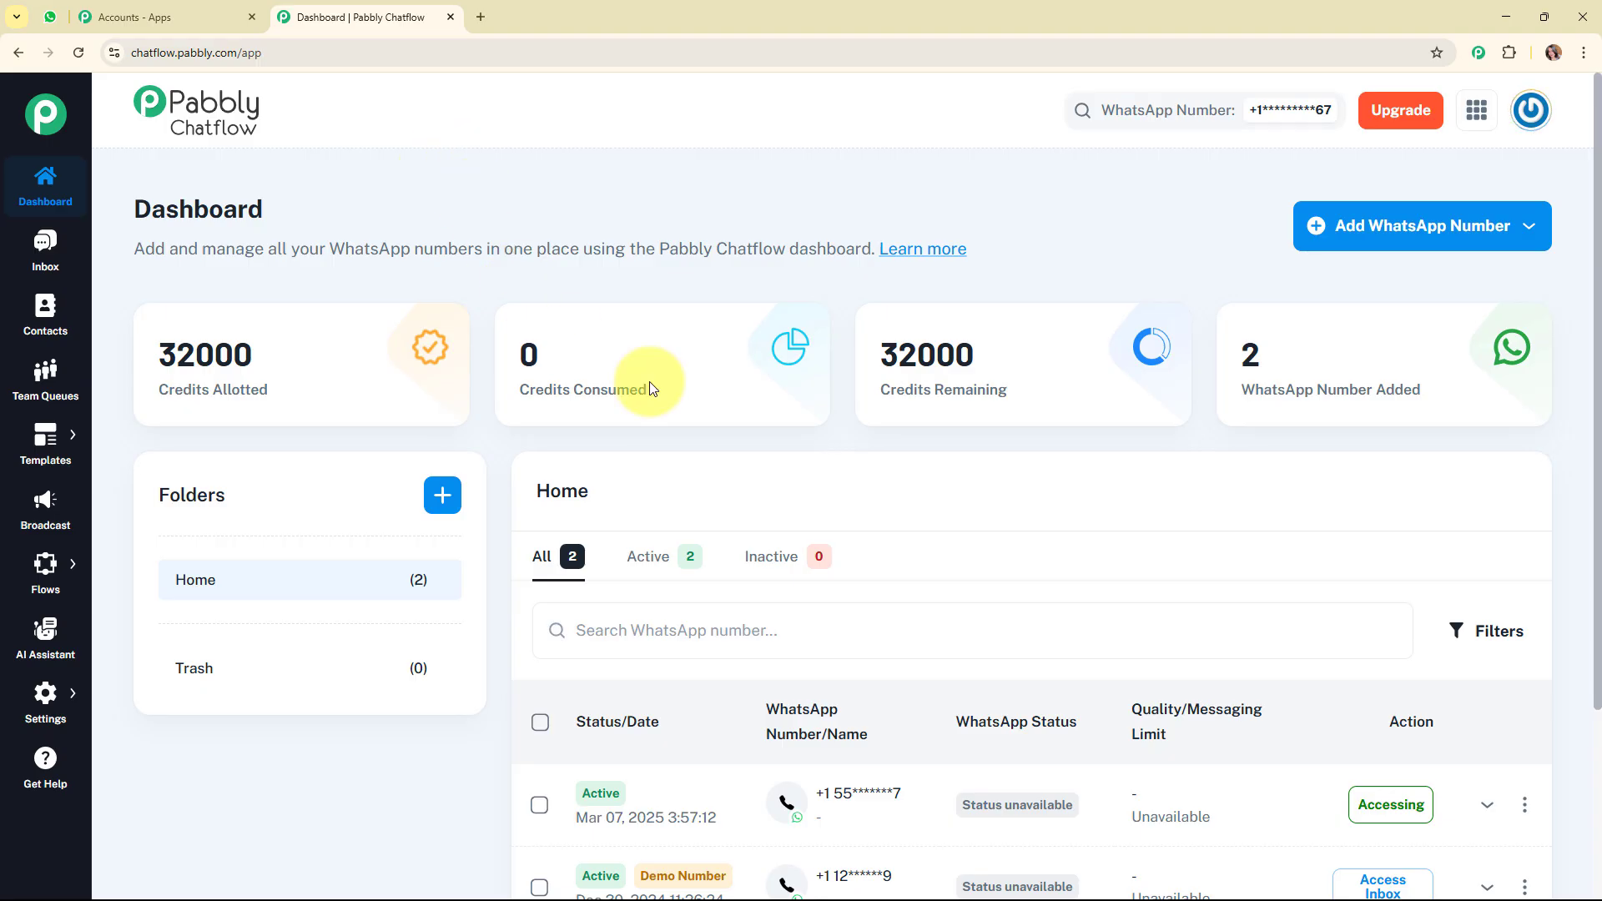
# Examine the fields required for adding a WhatsApp number through Manual Token Connect, and close the form unfilled
pyautogui.click(1479, 234)
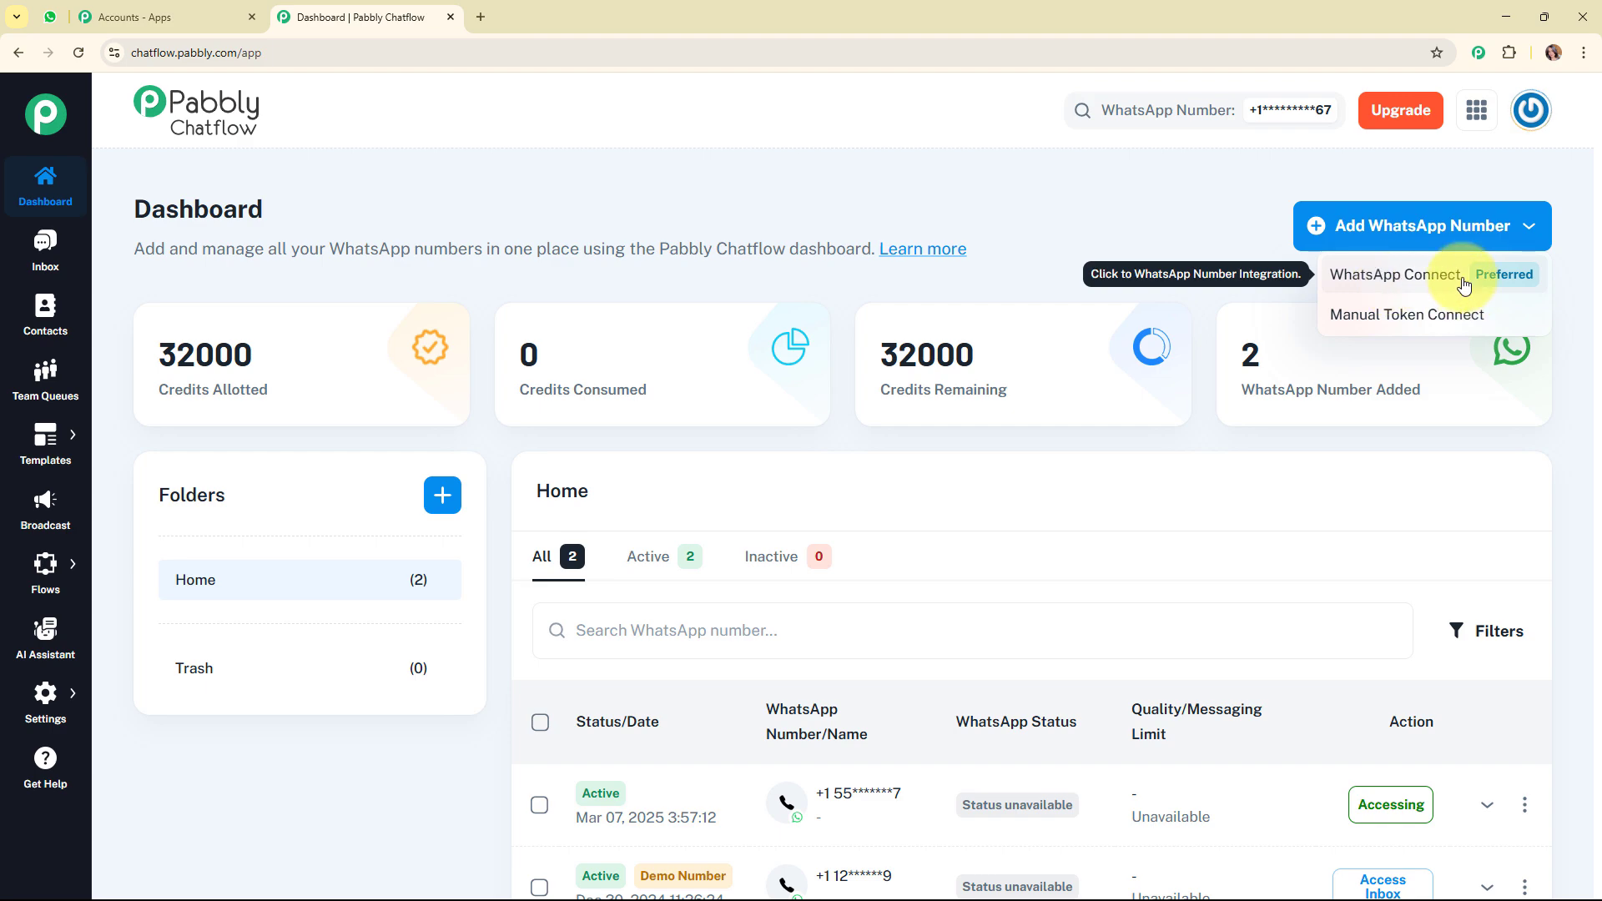
pyautogui.click(1371, 315)
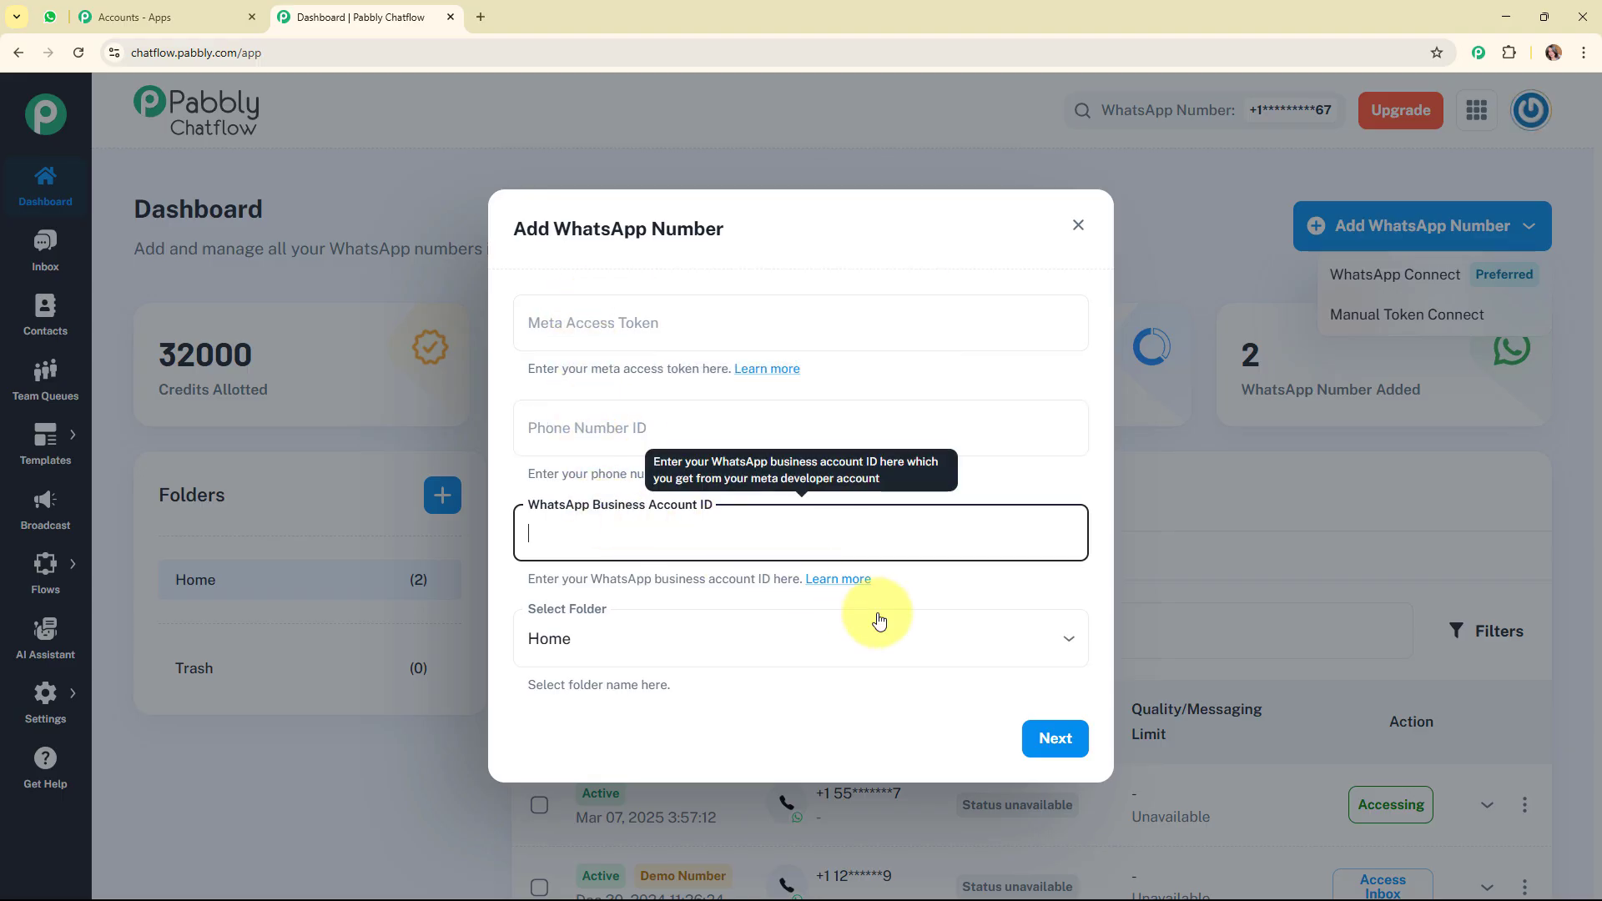
pyautogui.click(1079, 234)
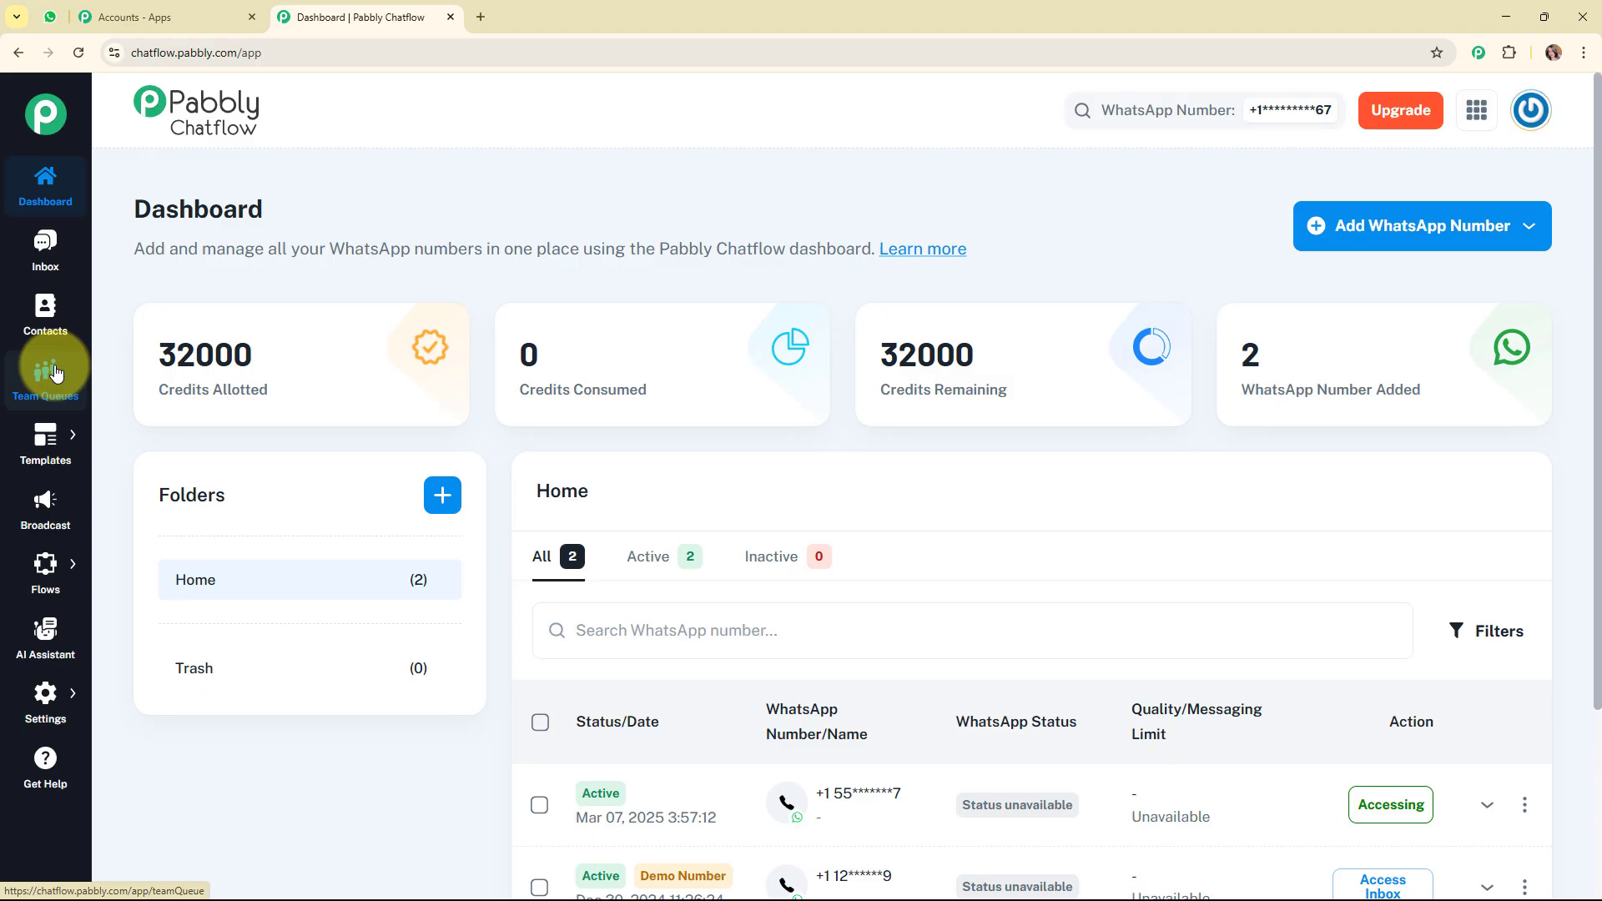
# Open the Flow Builder and add a new flow
pyautogui.moveTo(46, 450)
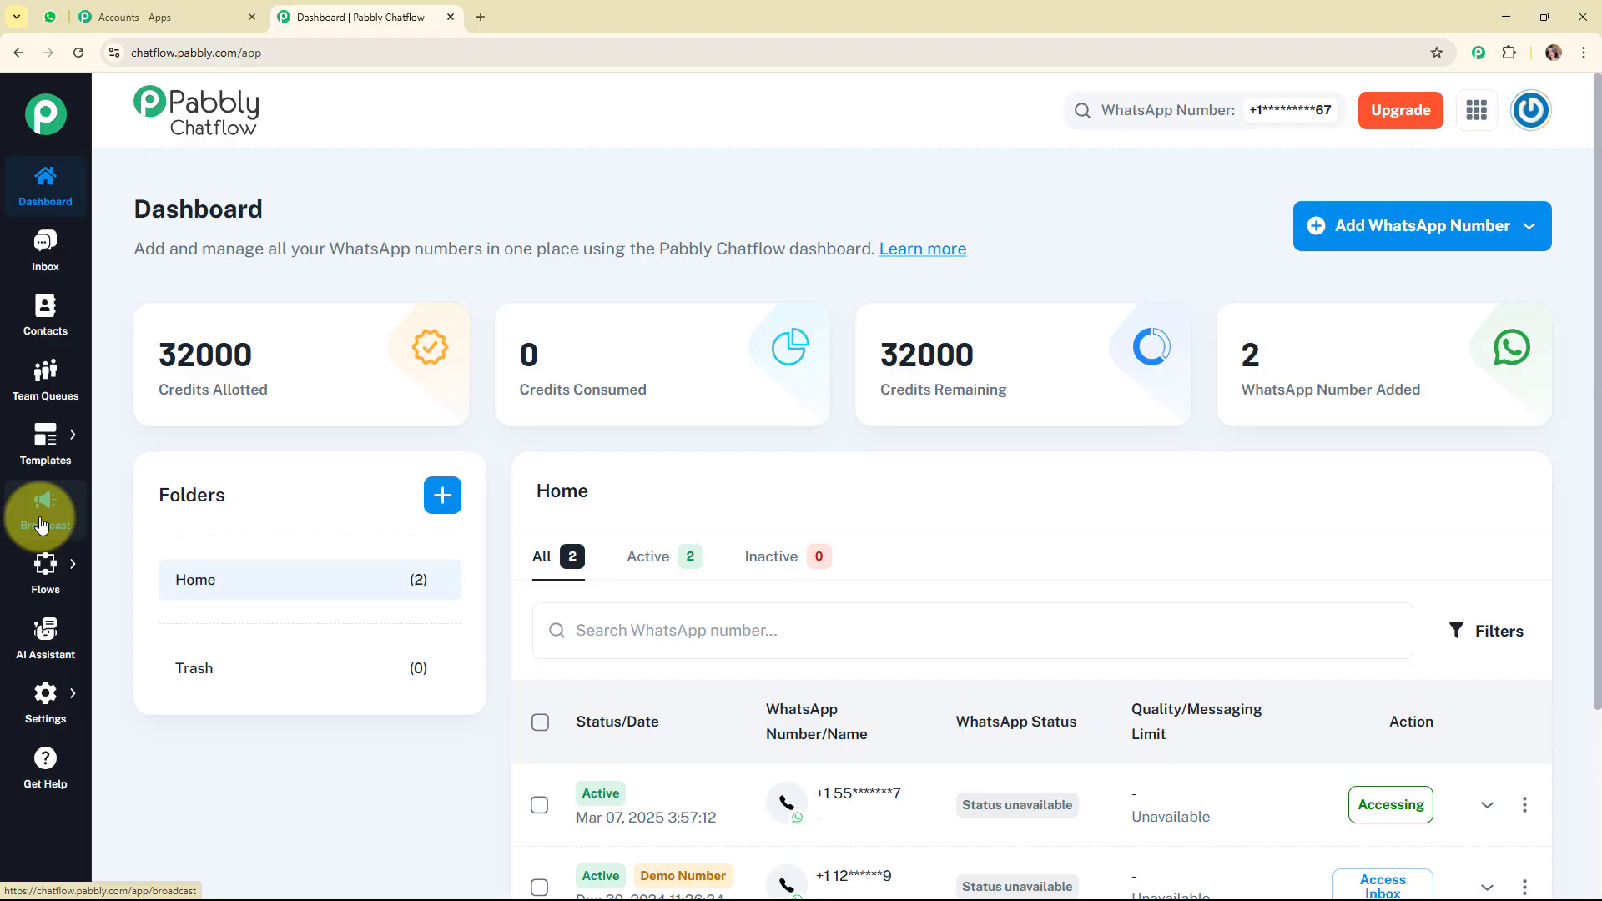
pyautogui.moveTo(43, 563)
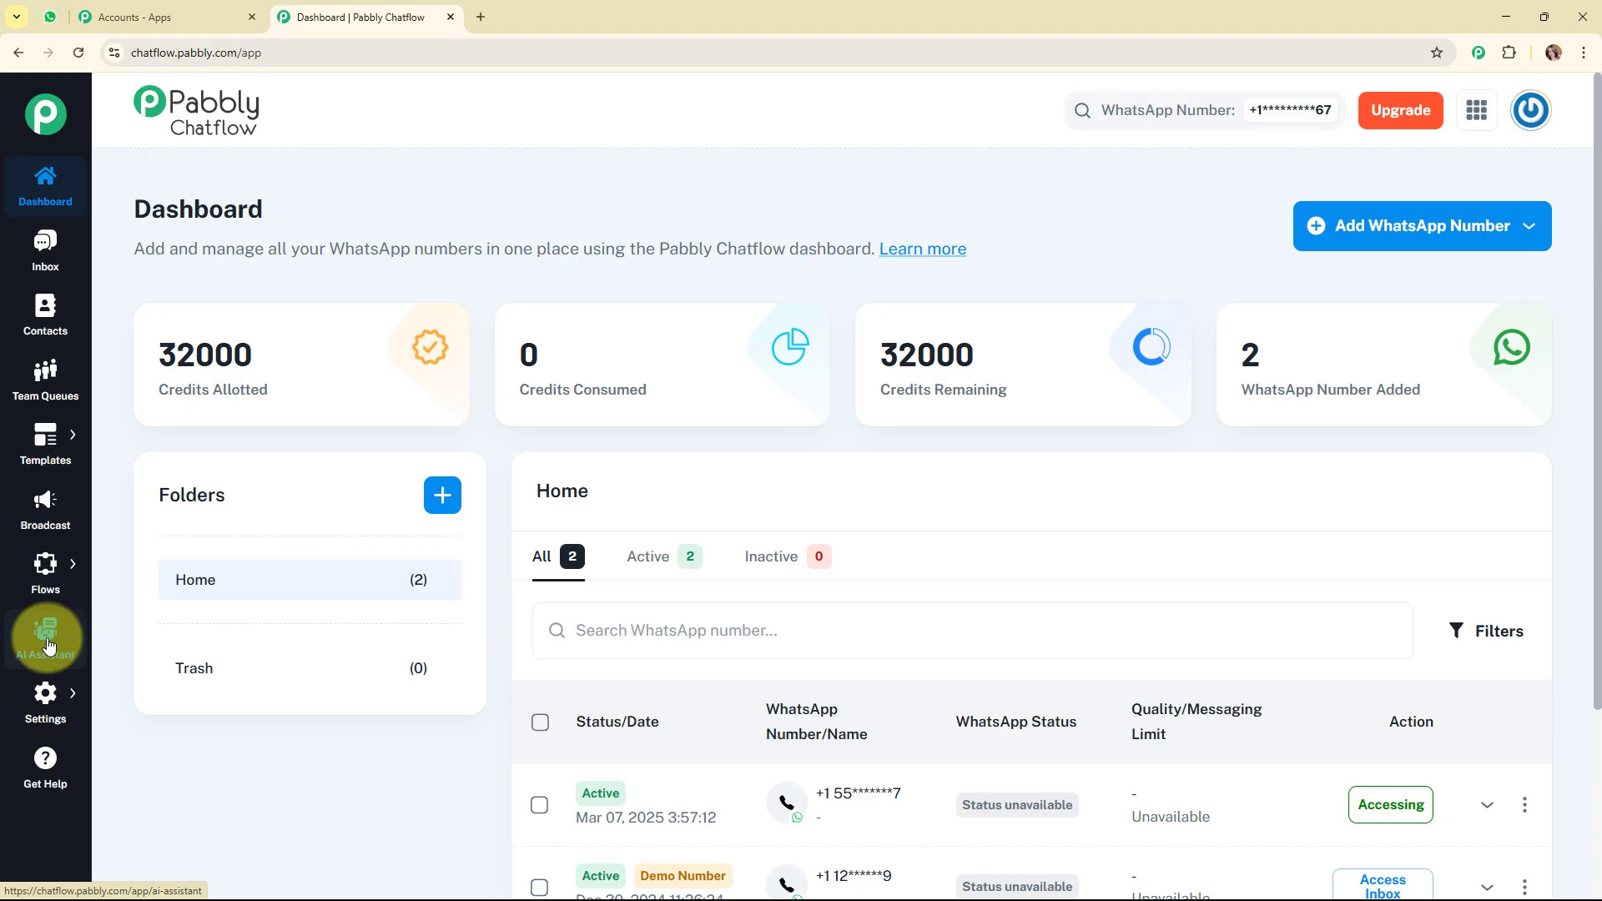
pyautogui.moveTo(51, 708)
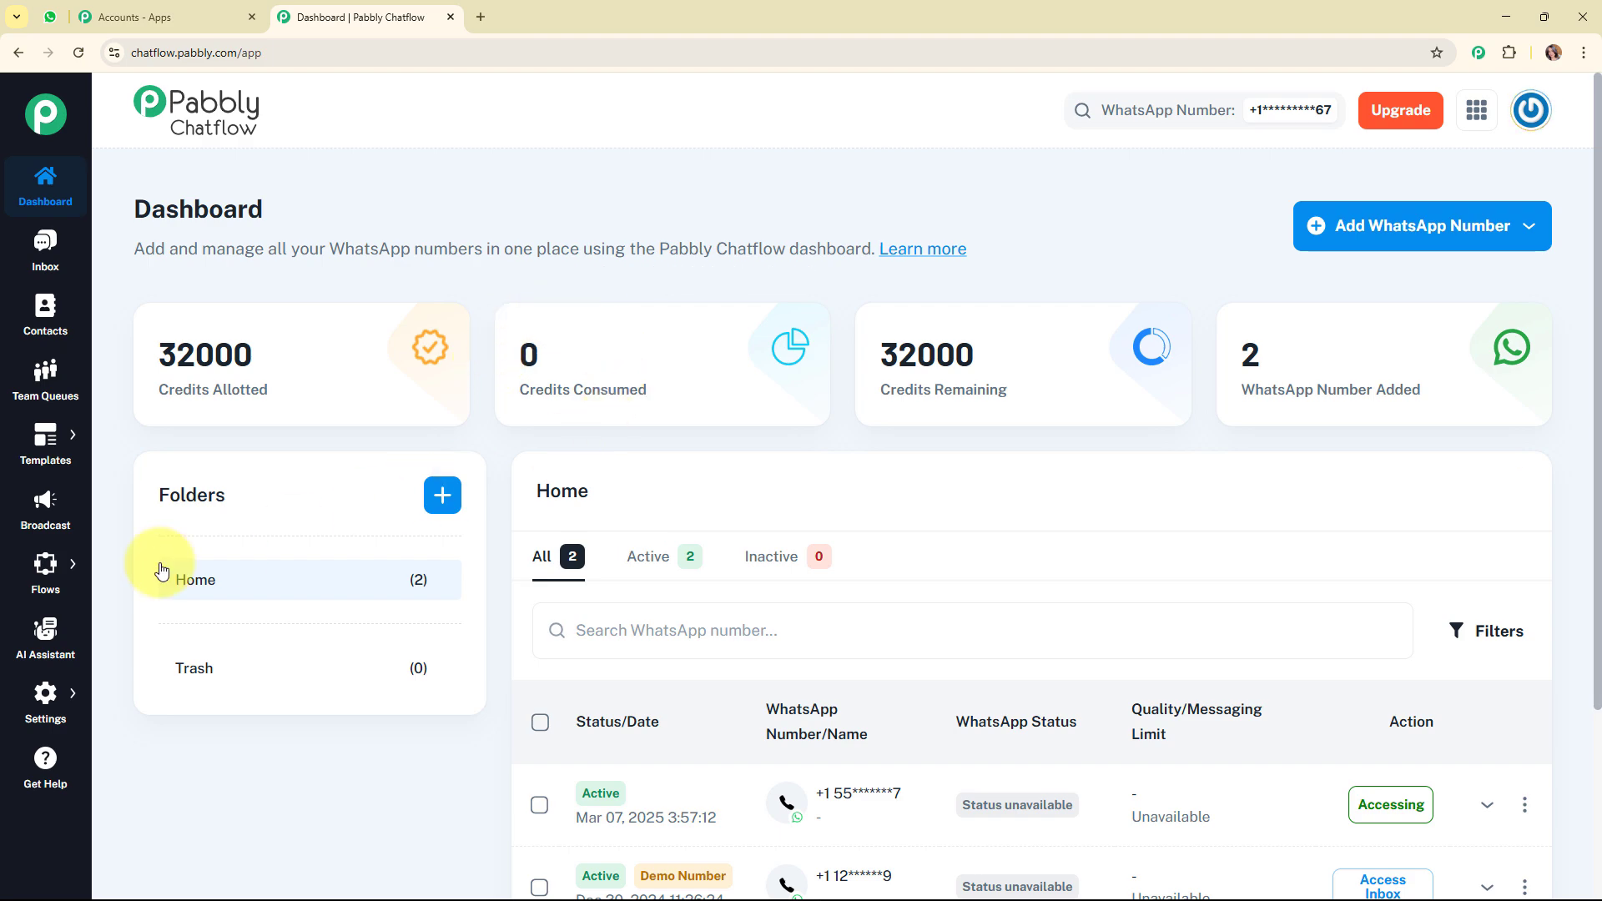
pyautogui.click(136, 557)
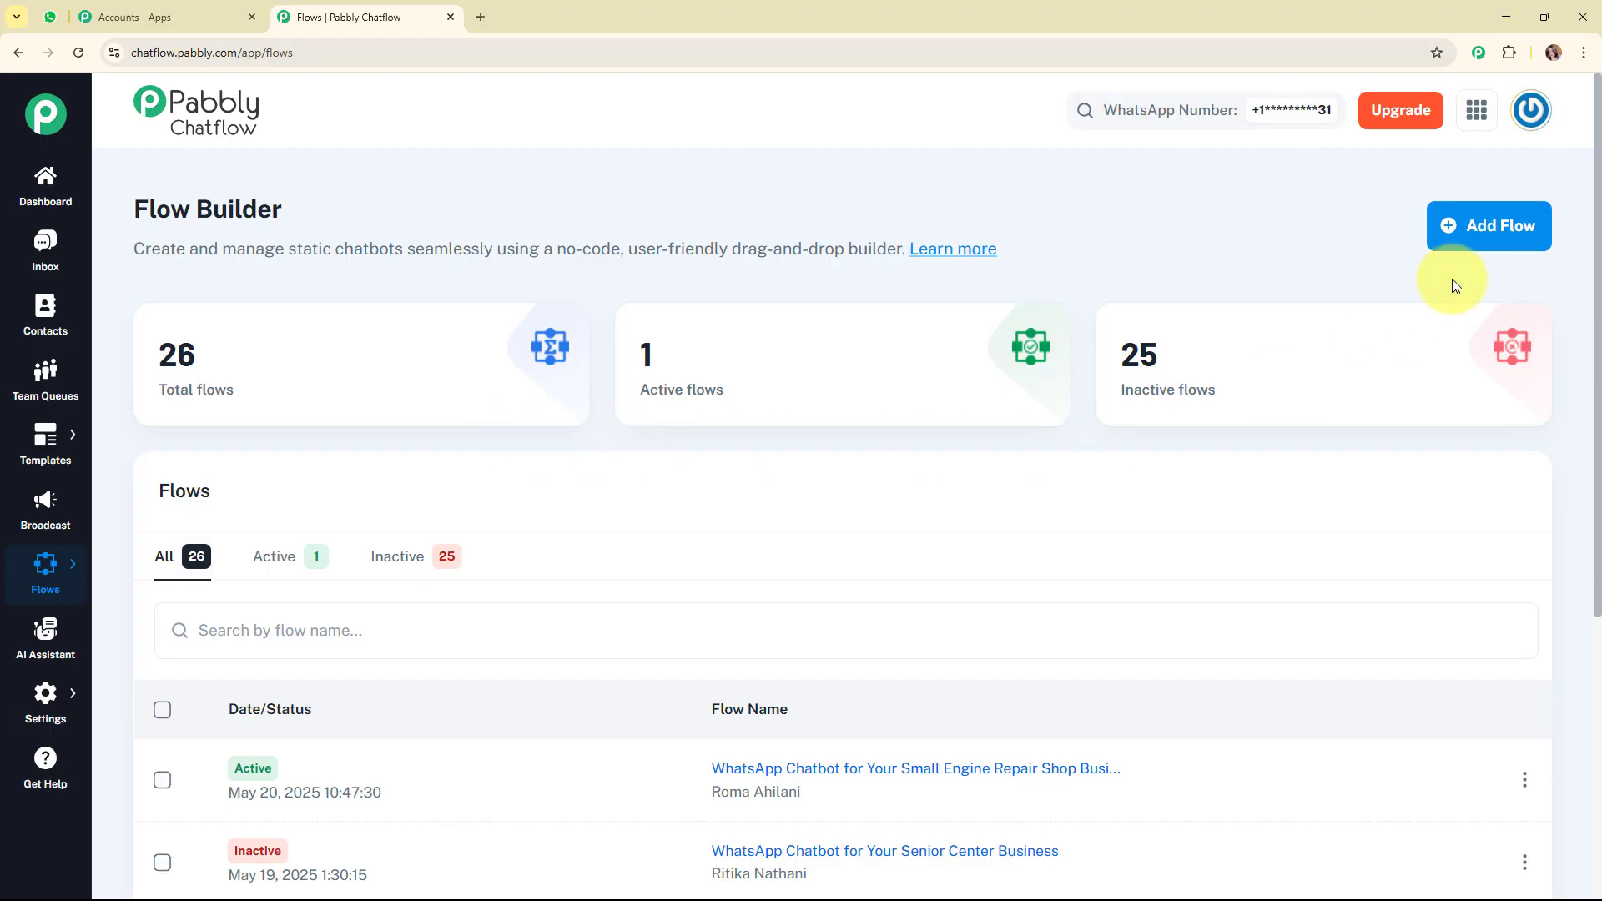
pyautogui.click(1499, 227)
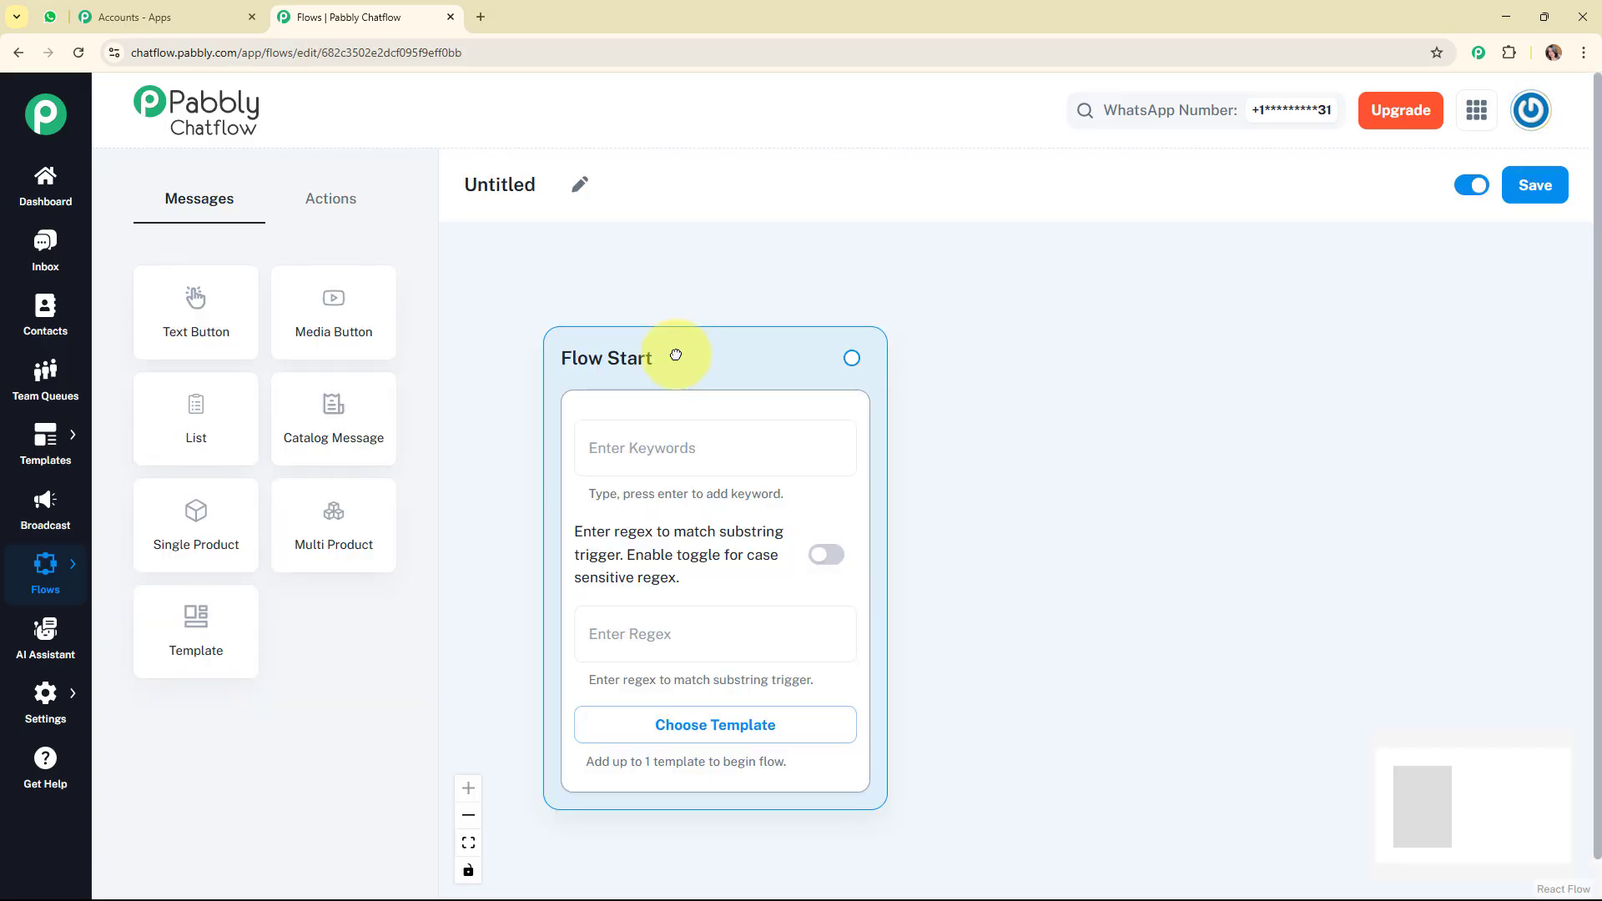
# Rename the flow as "WhatsApp Chatbot for Your Small Engine Repair Business" and shift the Flow Start node slightly up and to the left
pyautogui.click(584, 184)
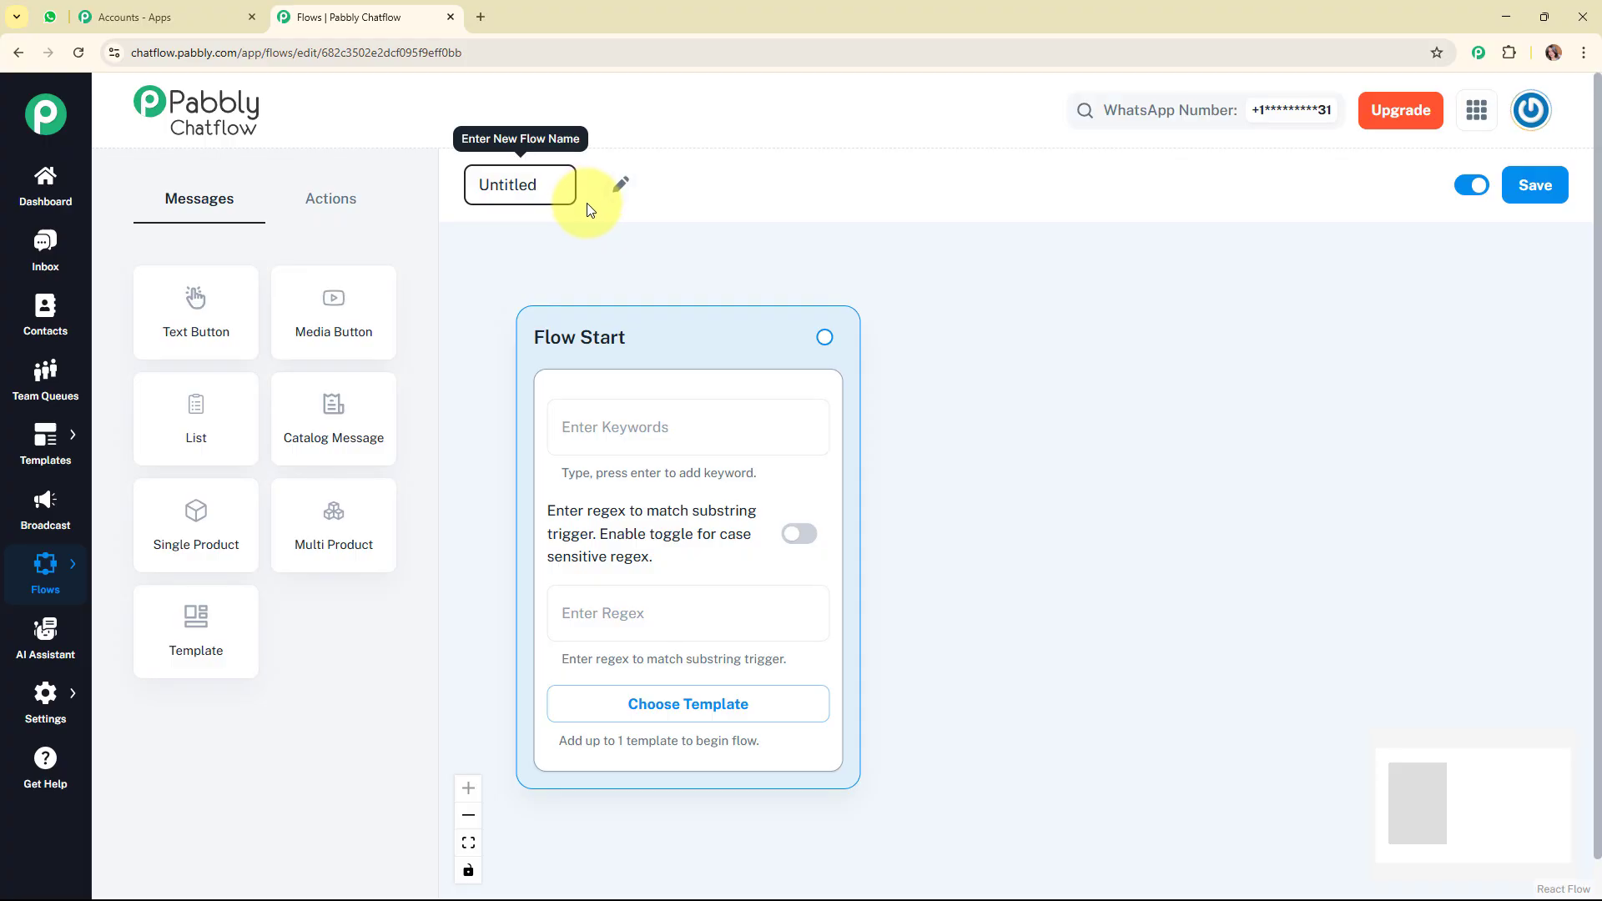
pyautogui.hotkey('ctrl', 'a')
pyautogui.write('WhatsApp Chatbot for Your Small Engine Repair Business')
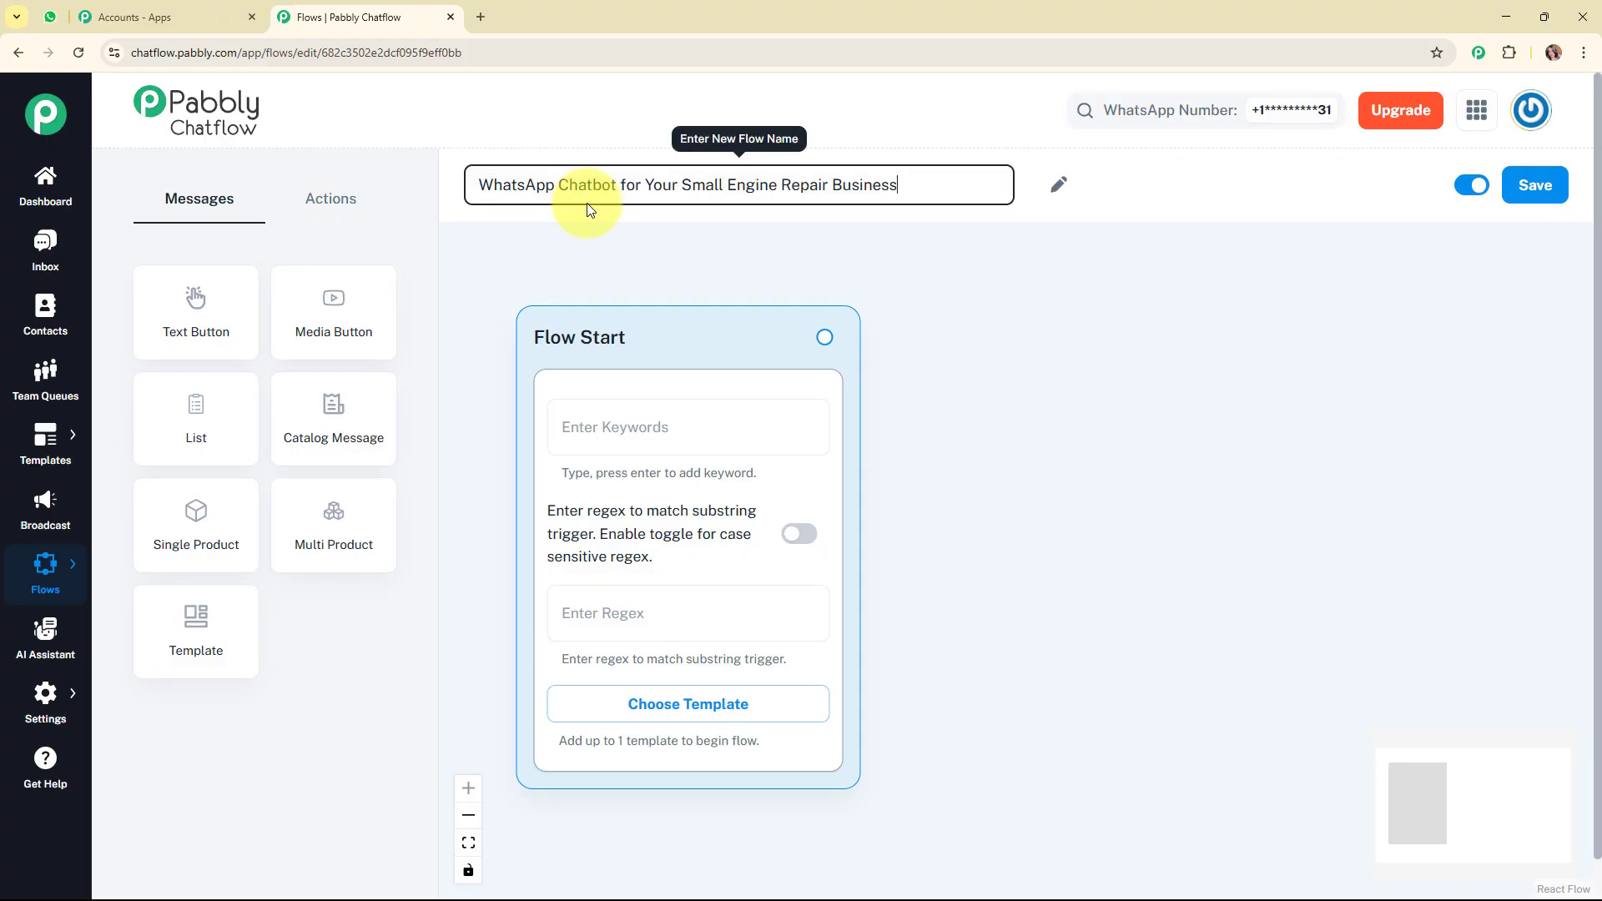
pyautogui.click(638, 275)
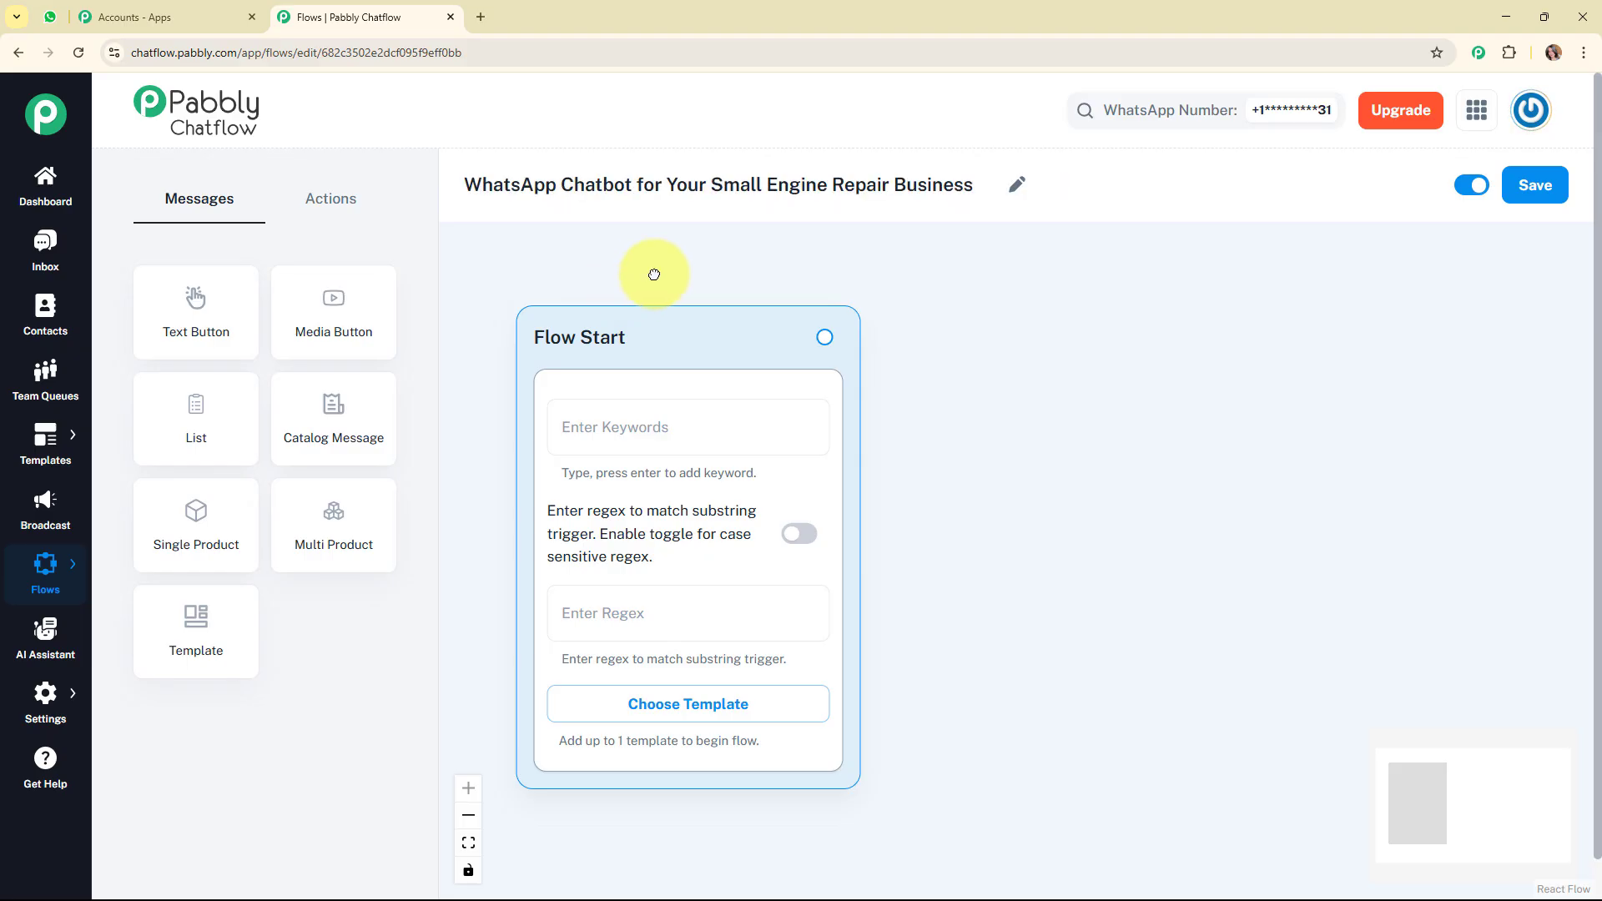
pyautogui.moveTo(668, 328); pyautogui.dragTo(635, 295)
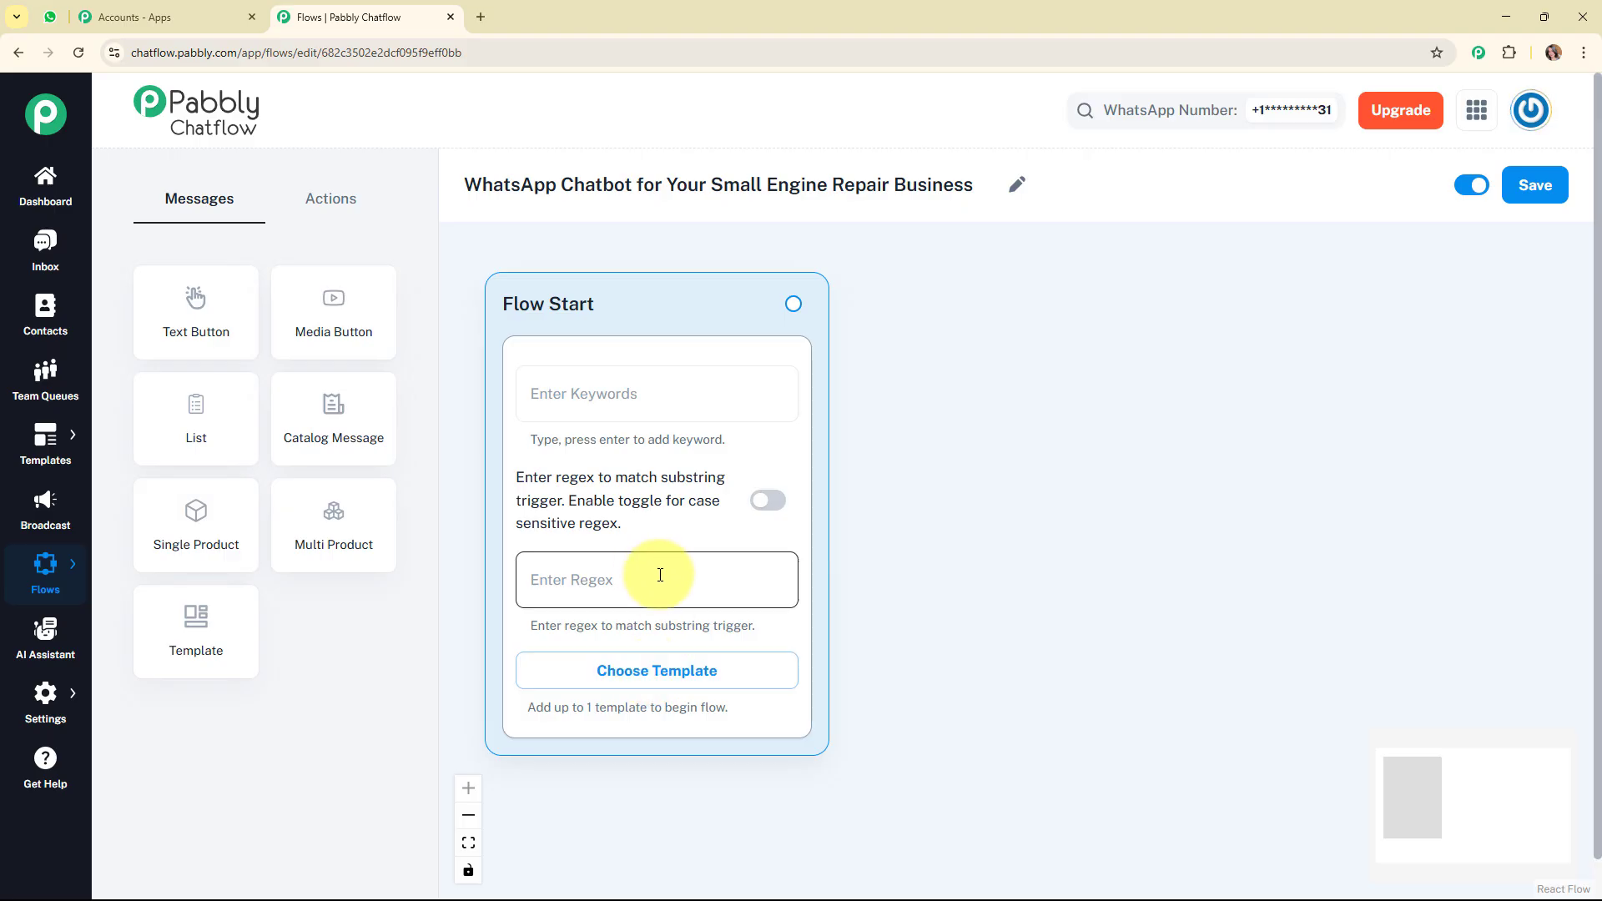
# Add "Hey" as a trigger keyword on the Flow Start node, and remove it
pyautogui.click(598, 409)
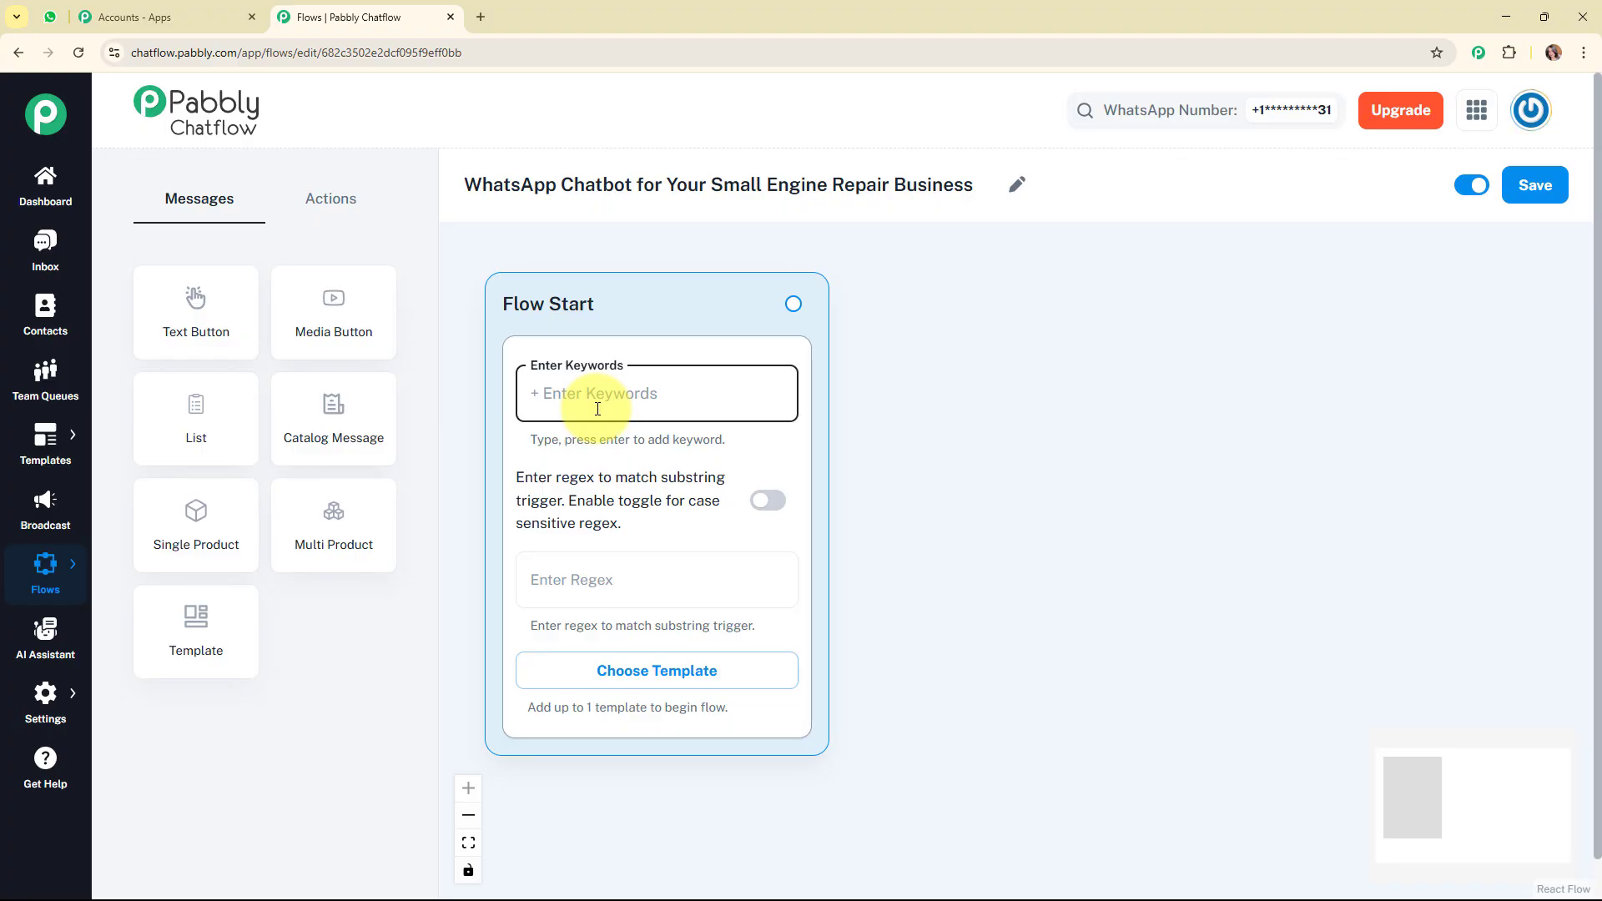
pyautogui.write('Hey')
pyautogui.press('Return')
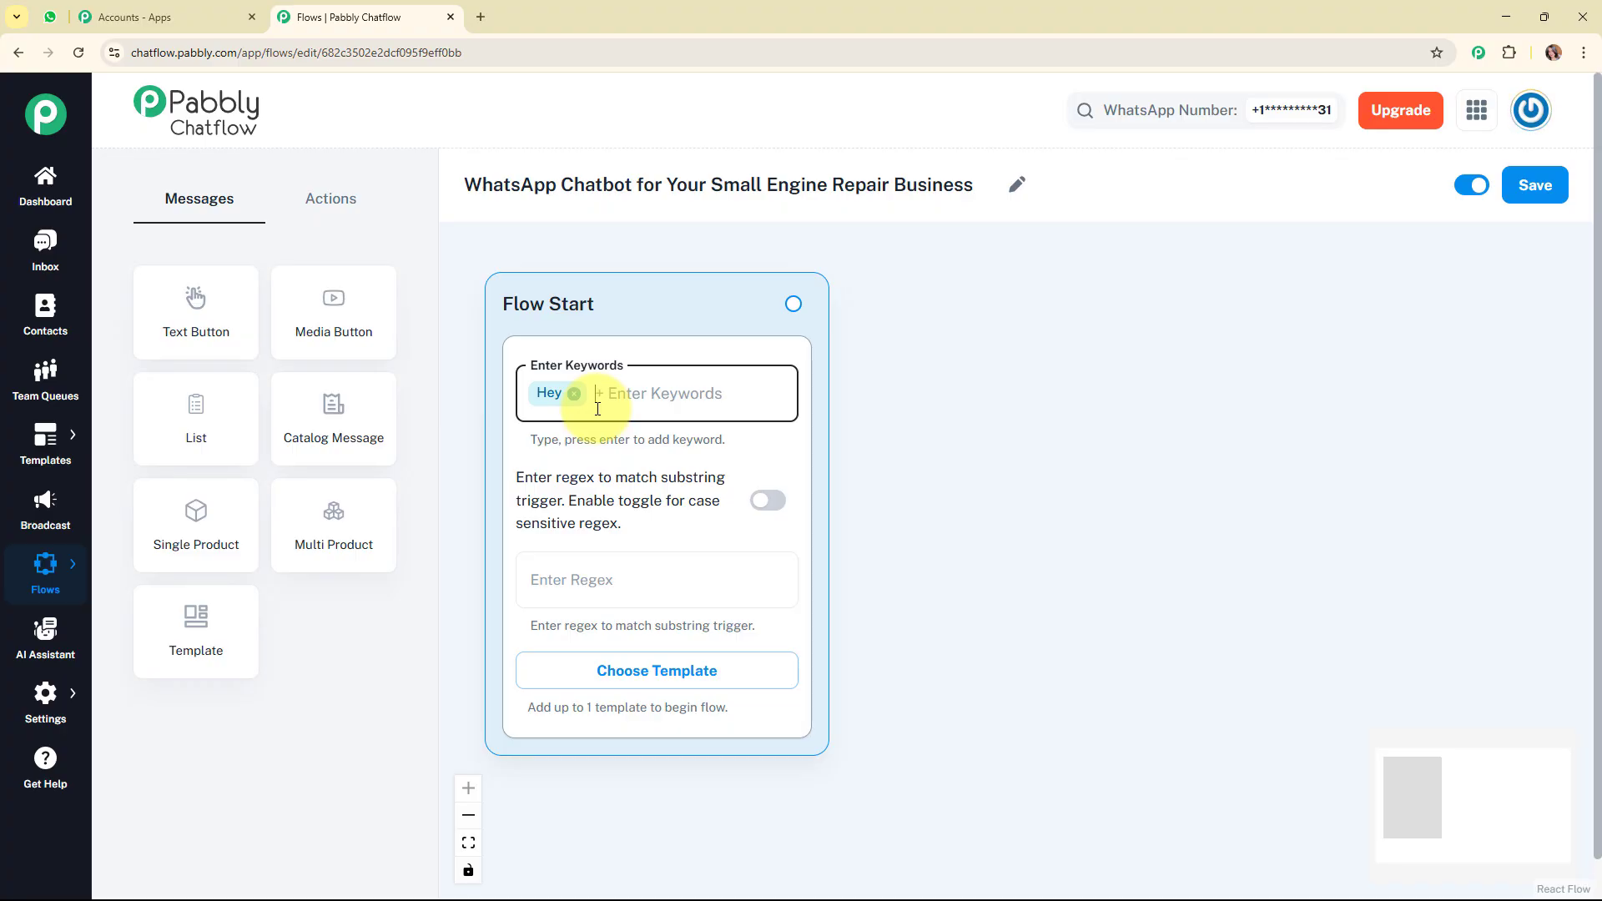
pyautogui.press('BackSpace')
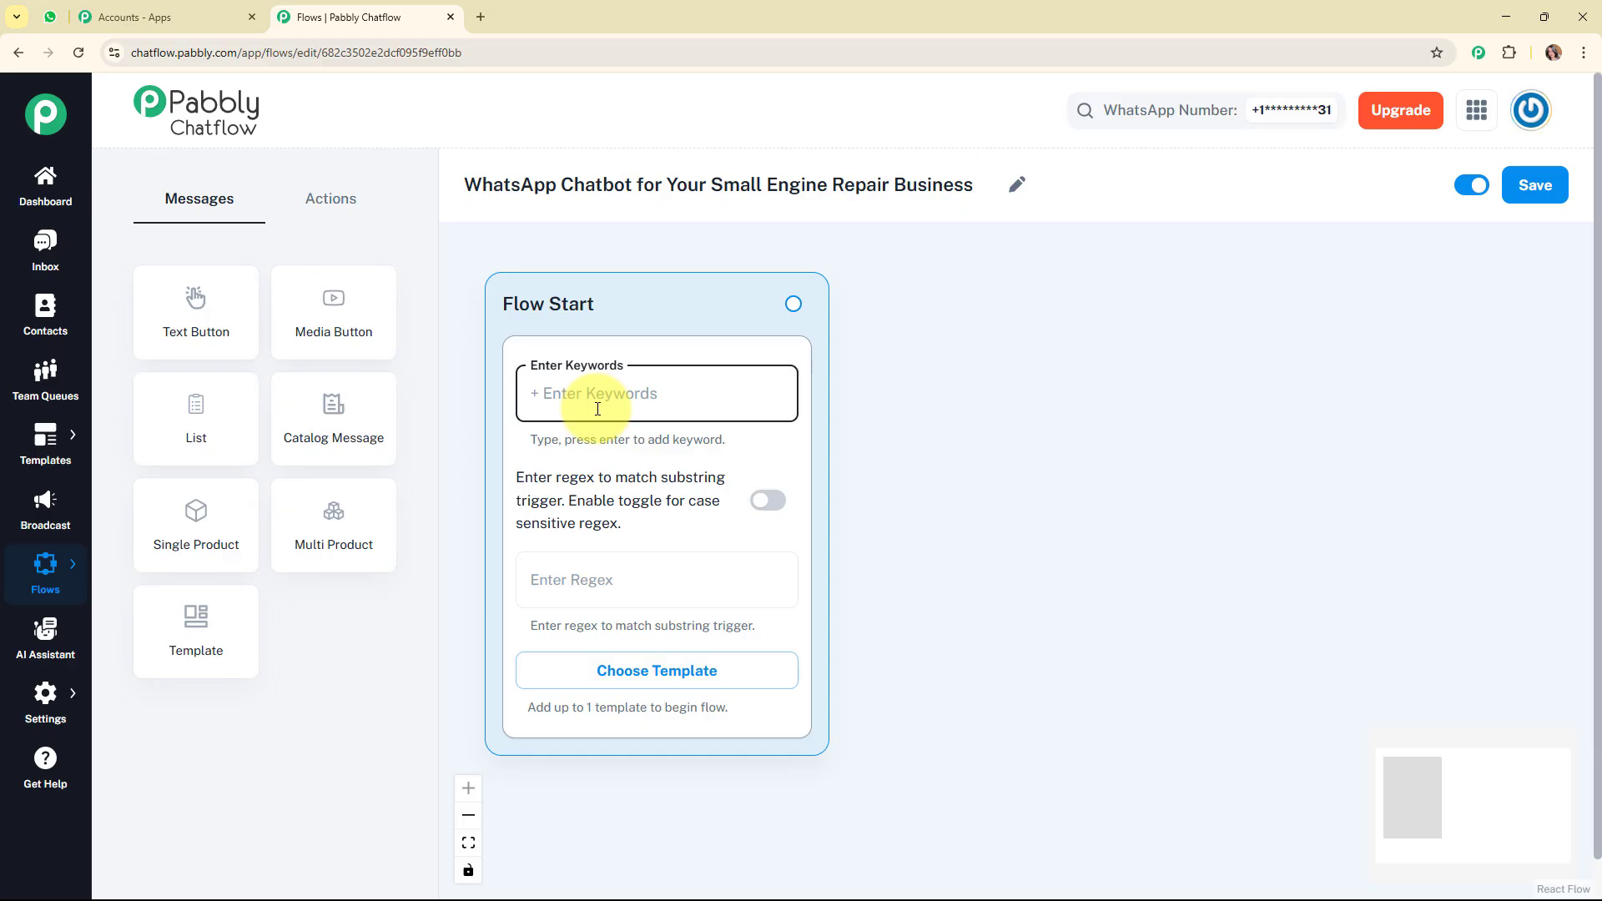
# Set the Flow Start node's trigger regex to [\s\S]+
pyautogui.click(615, 586)
pyautogui.write('[\\s\\S]+')
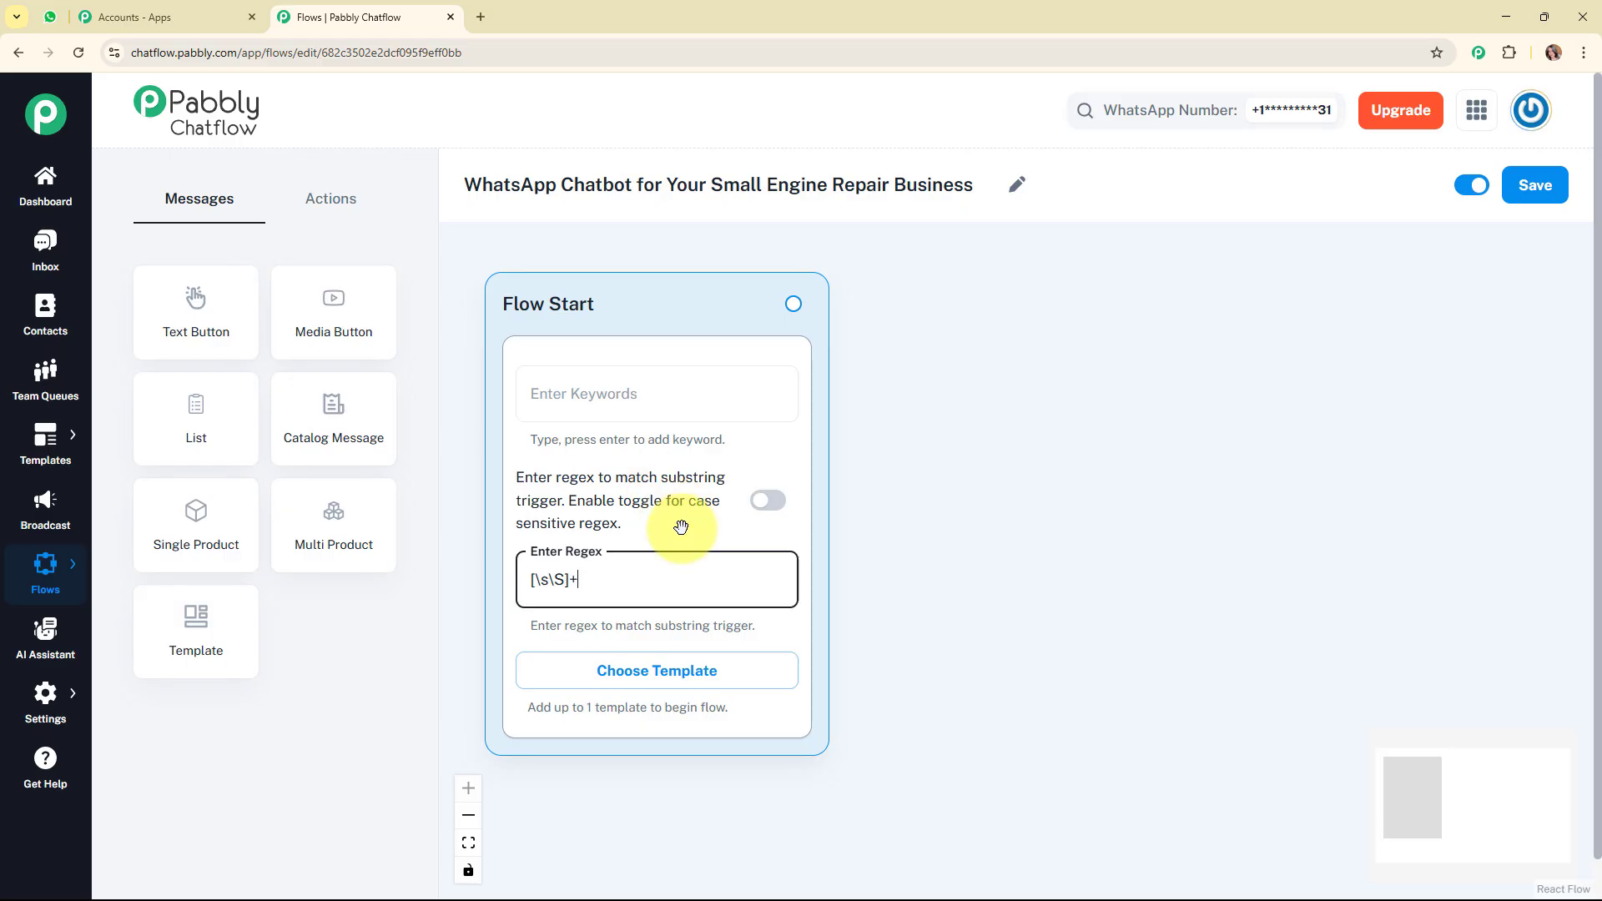
pyautogui.click(681, 528)
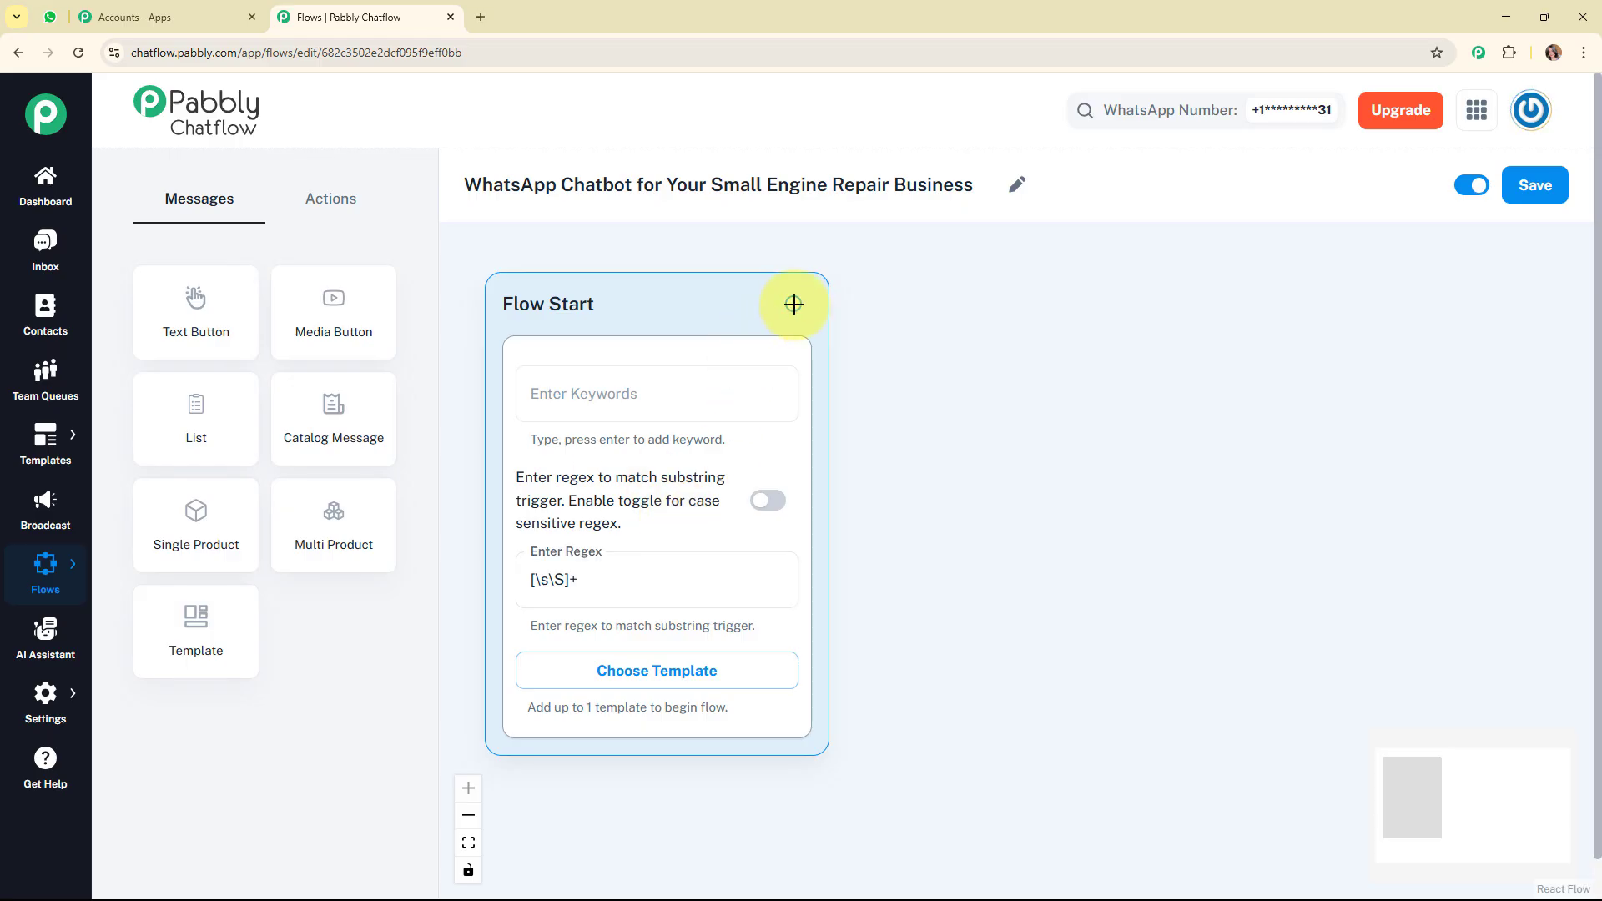
# Create a Text + Button message node connected from Flow Start, and place it beside that node
pyautogui.moveTo(793, 305); pyautogui.dragTo(965, 458)
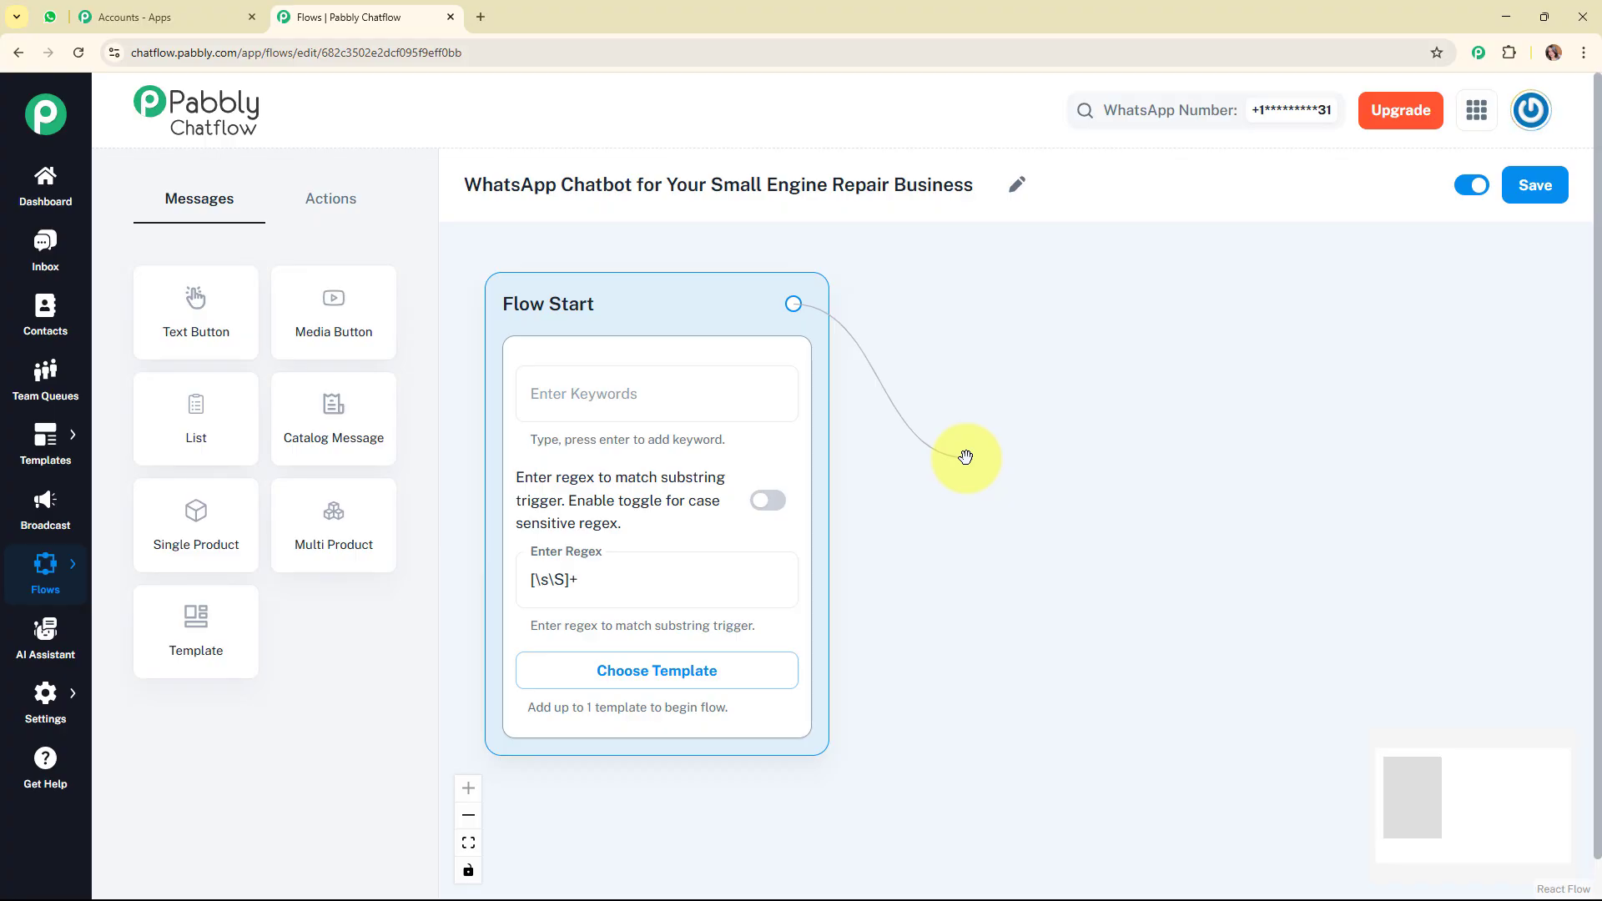
pyautogui.moveTo(965, 457); pyautogui.dragTo(965, 457)
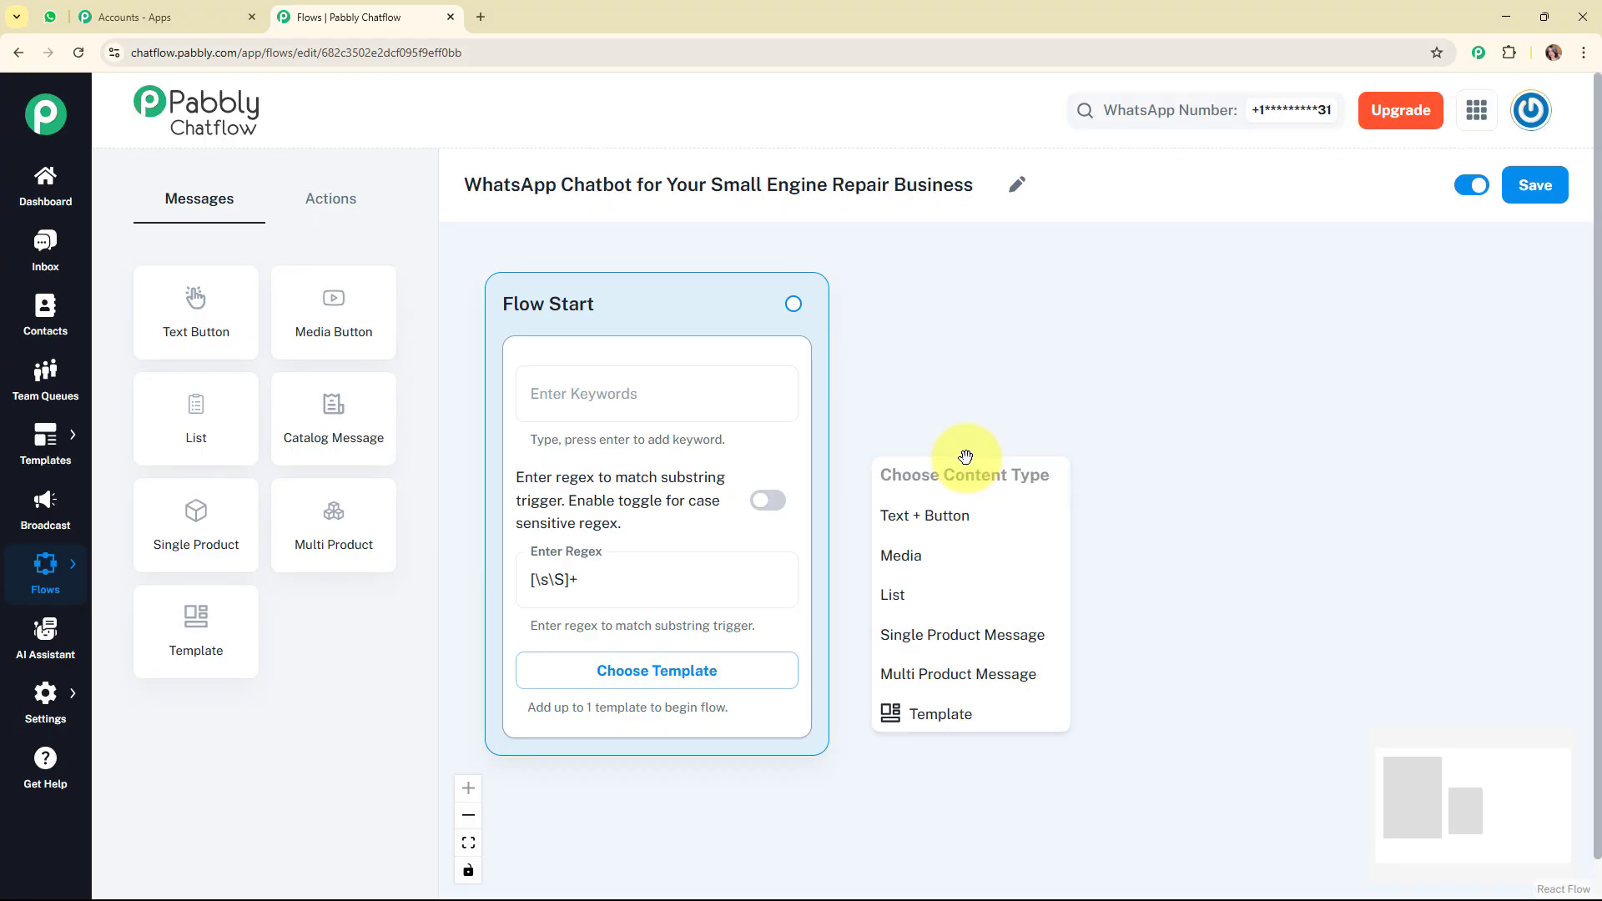
pyautogui.click(974, 519)
pyautogui.moveTo(972, 518); pyautogui.dragTo(1026, 347)
# Fill the new message with "👋 Hi! Welcome to *RapidFix Engine Repairs* How can we help you today?"
pyautogui.click(1045, 501)
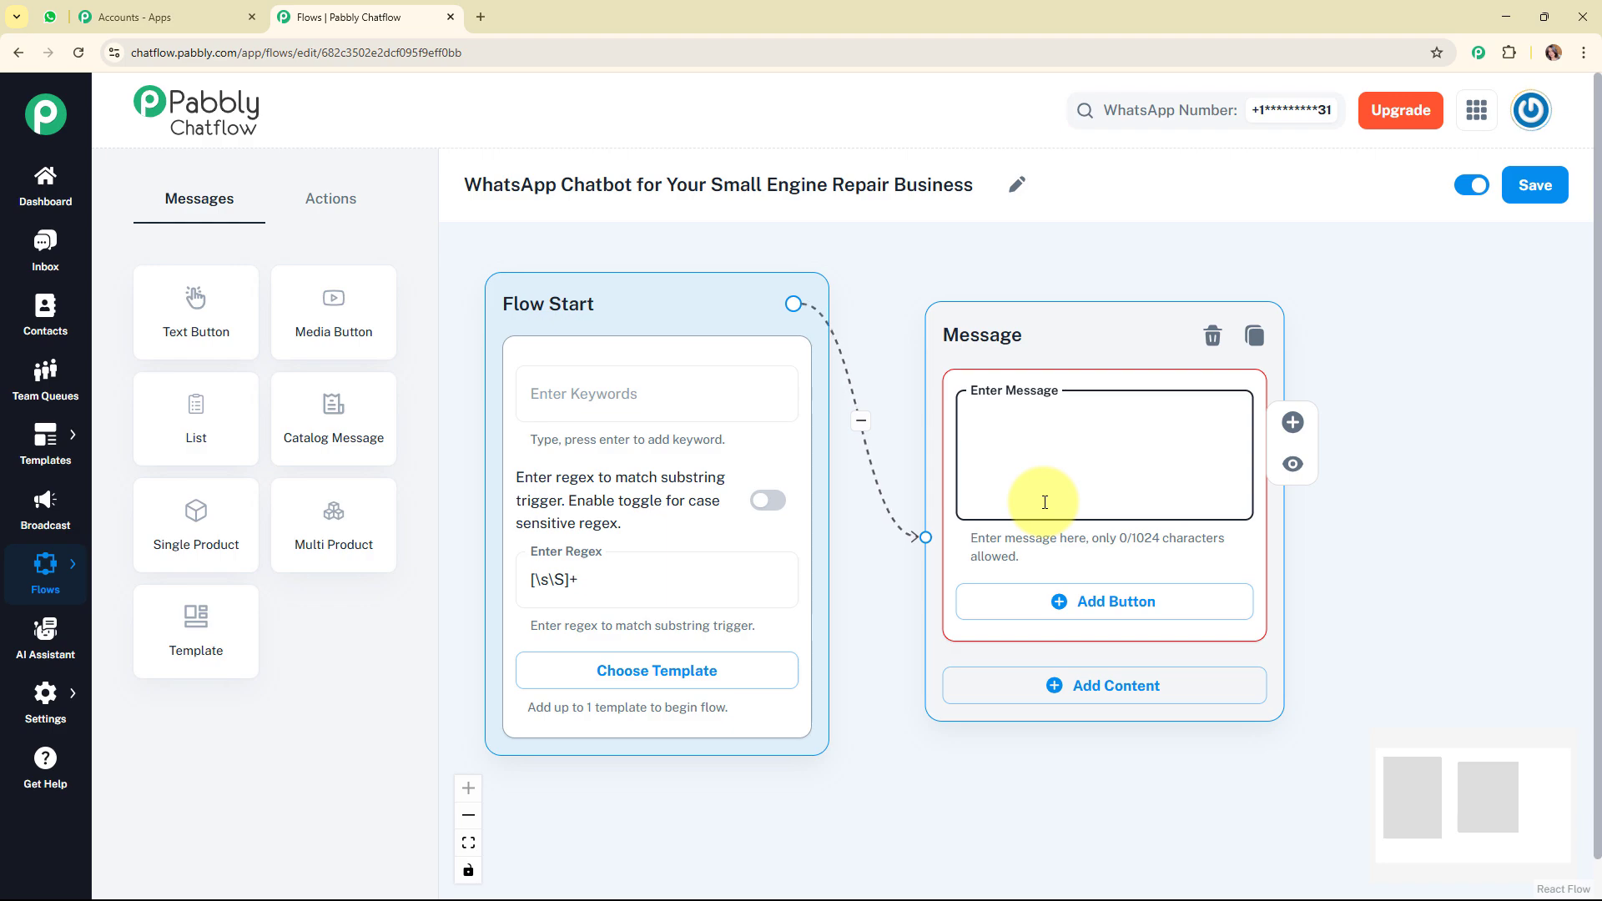
pyautogui.hotkey('ctrl', 'v')
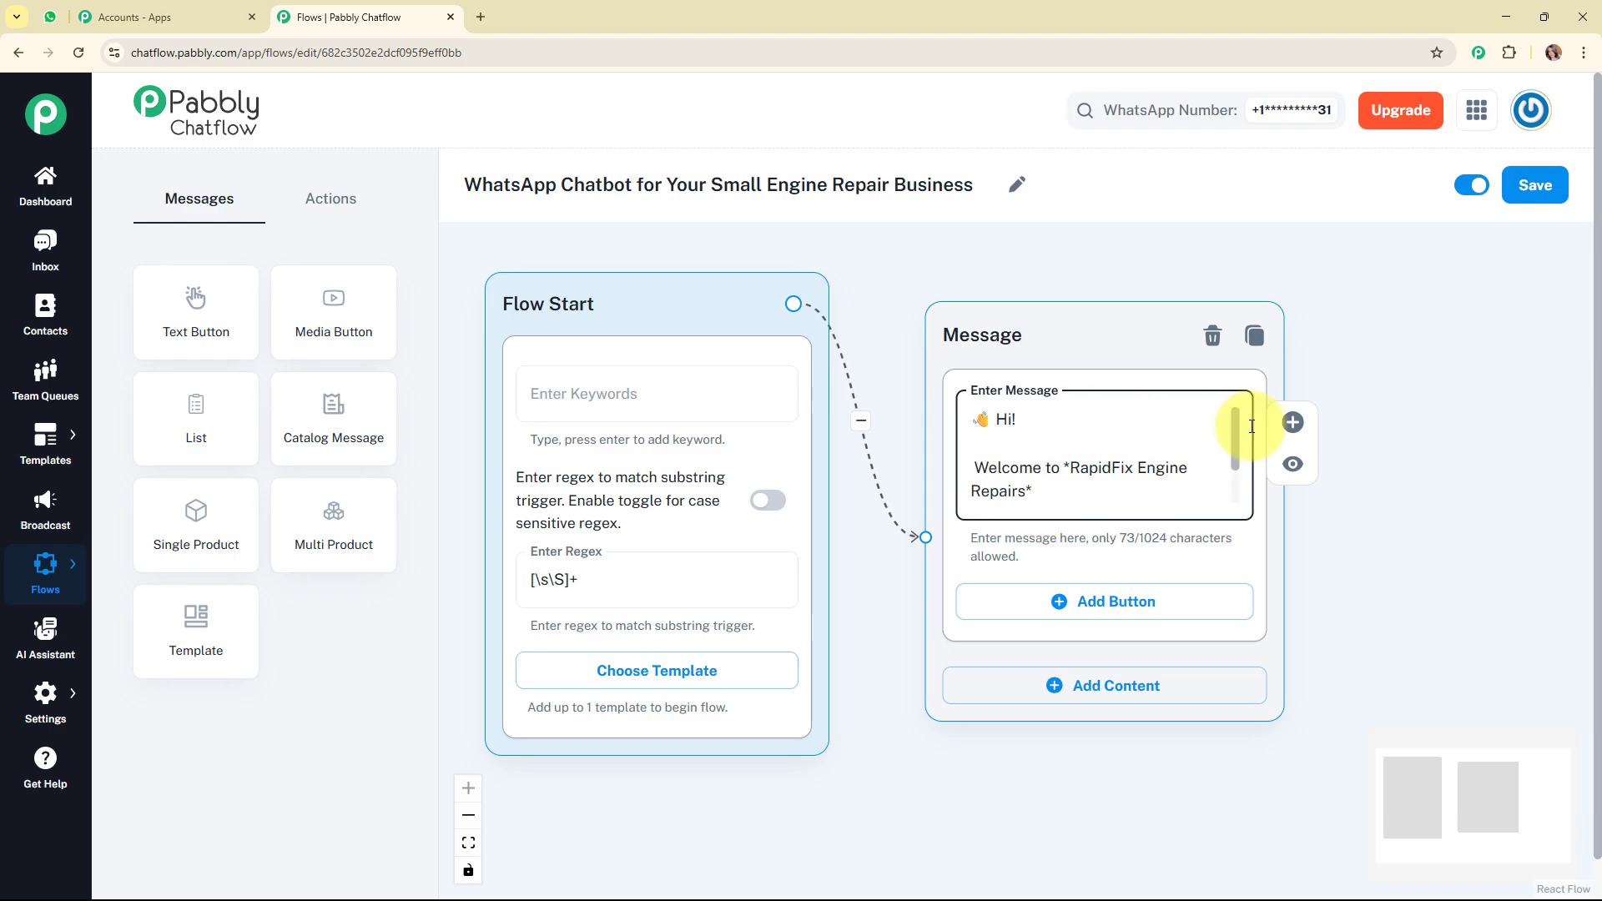
pyautogui.moveTo(1236, 435); pyautogui.dragTo(1235, 456)
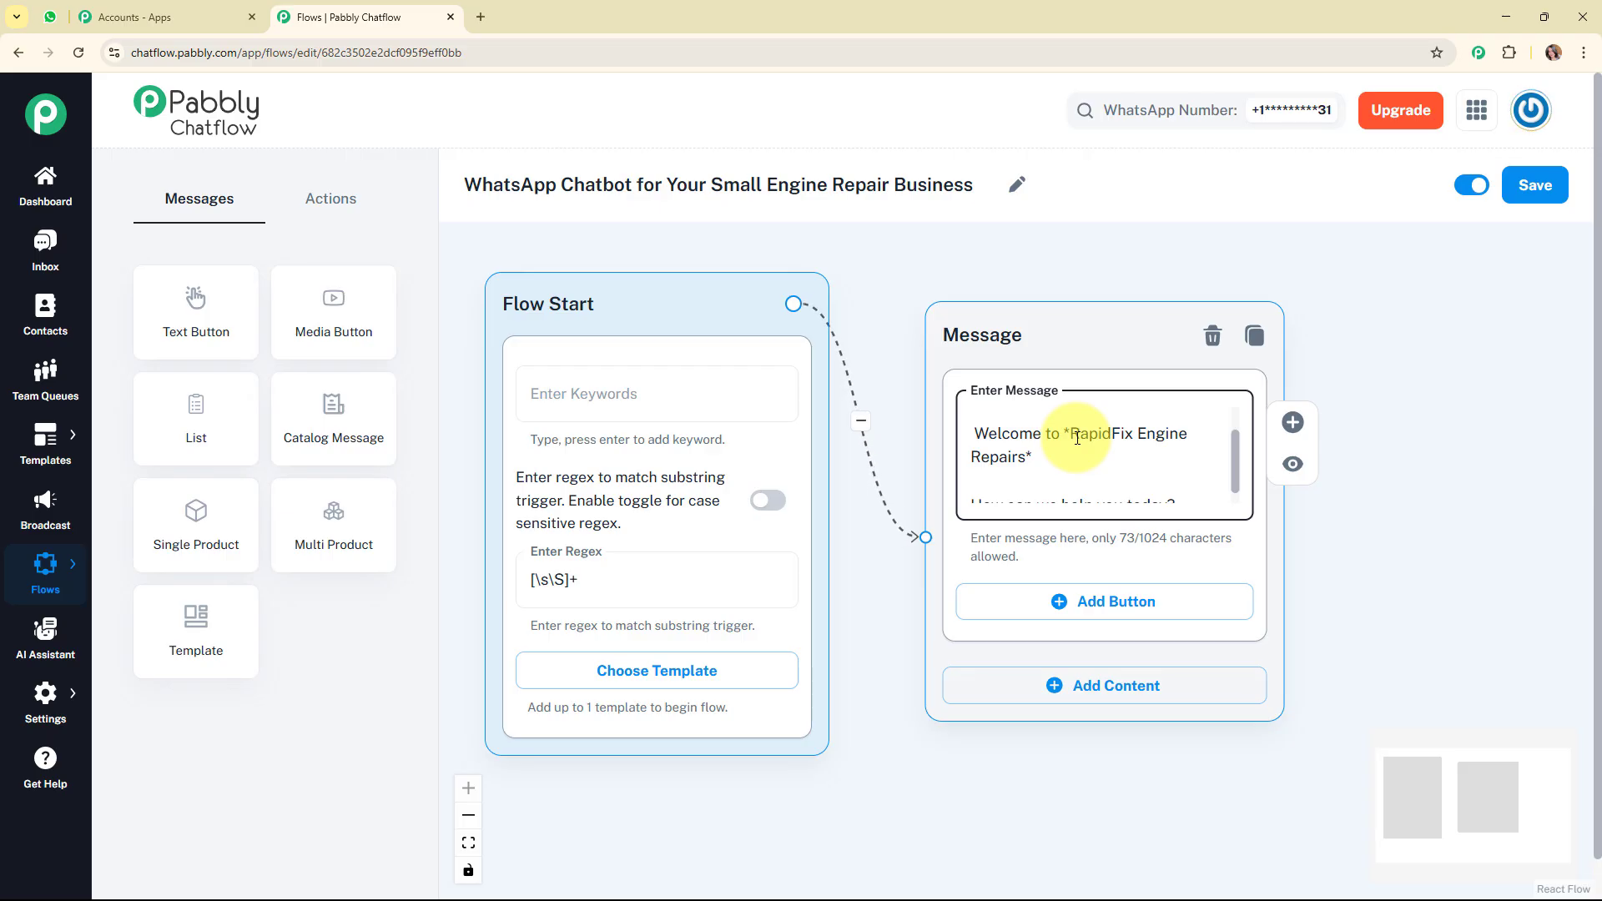
pyautogui.scroll(-2, 1238, 402)
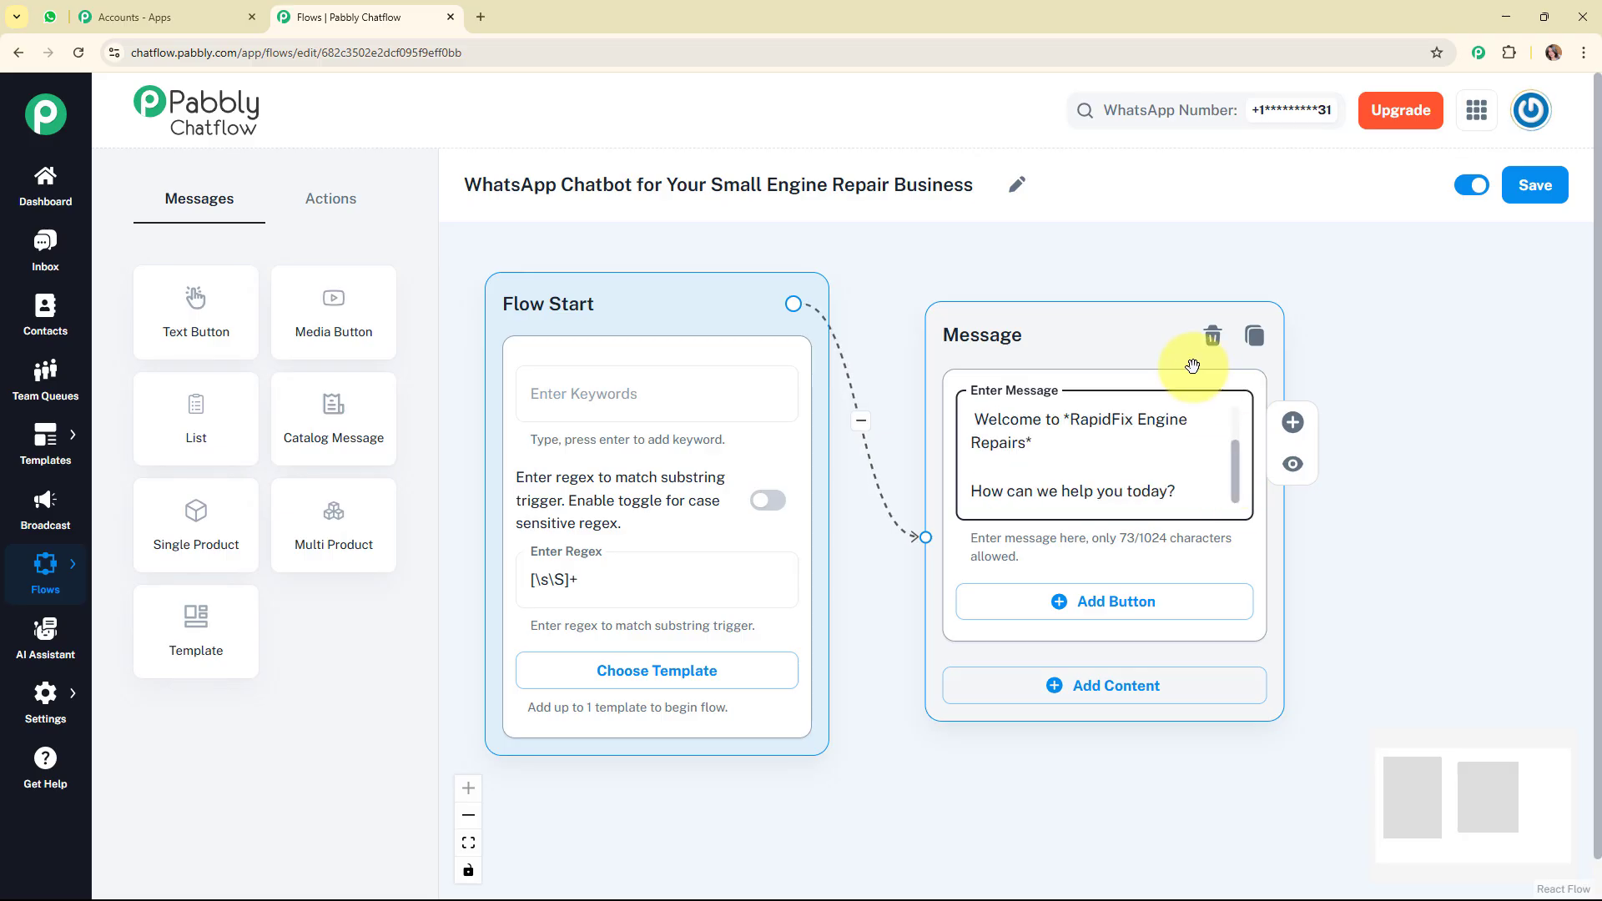
# Add three buttons to the welcome message, labelled "Book a Repair", "Check Pricing" and "Shop Info" with matching emojis
pyautogui.moveTo(1129, 333); pyautogui.dragTo(1149, 244)
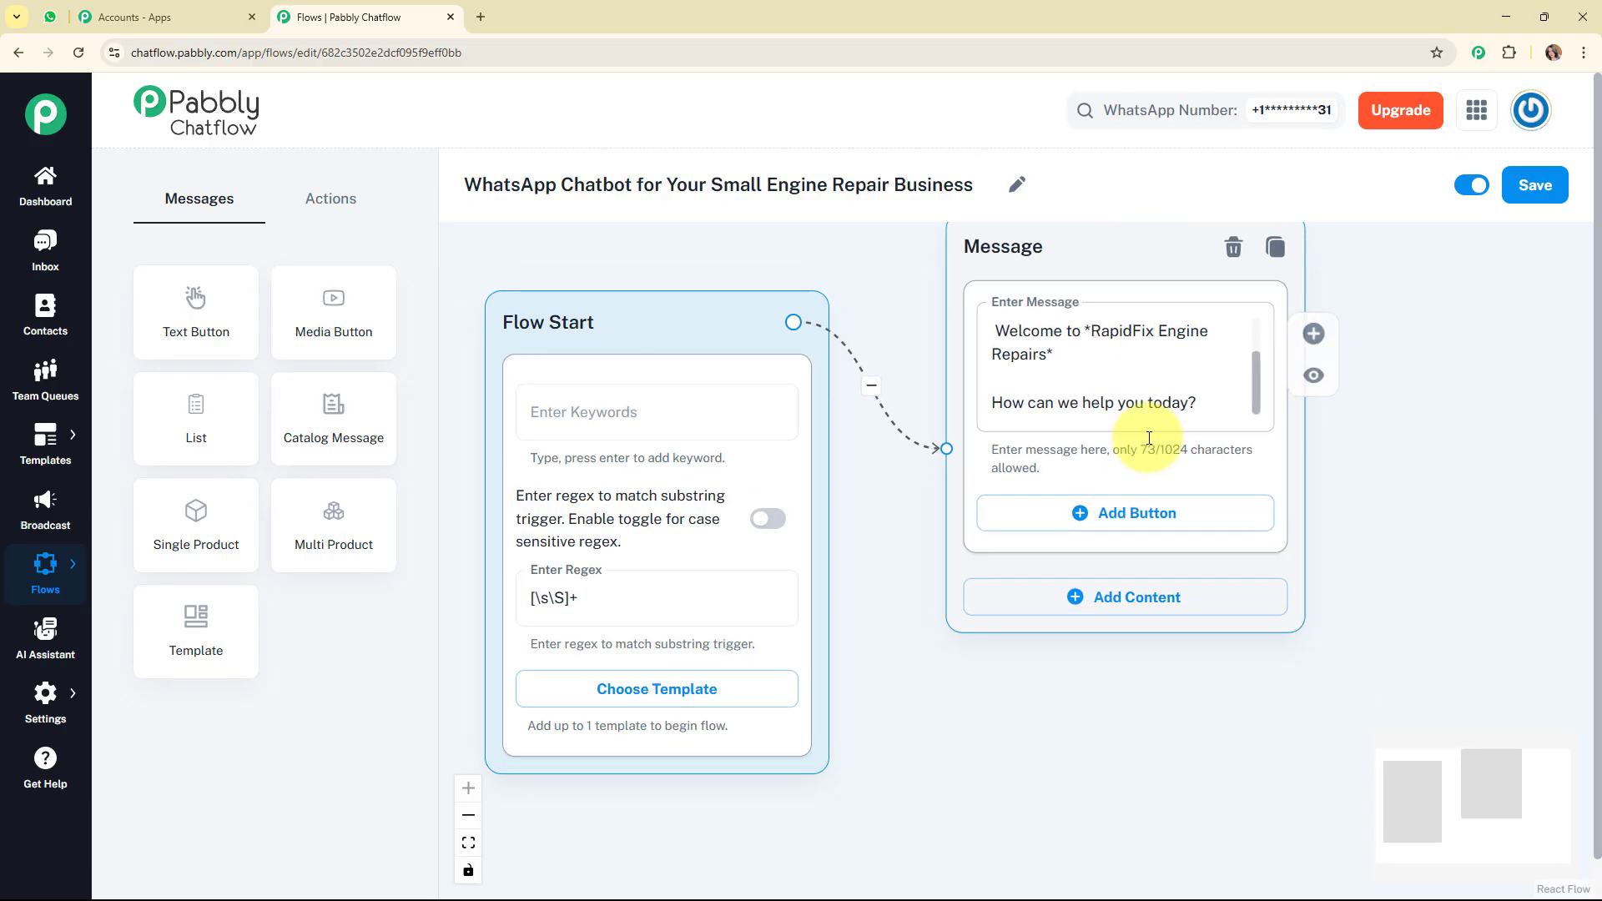
pyautogui.click(1137, 513)
pyautogui.click(1144, 632)
pyautogui.click(1165, 755)
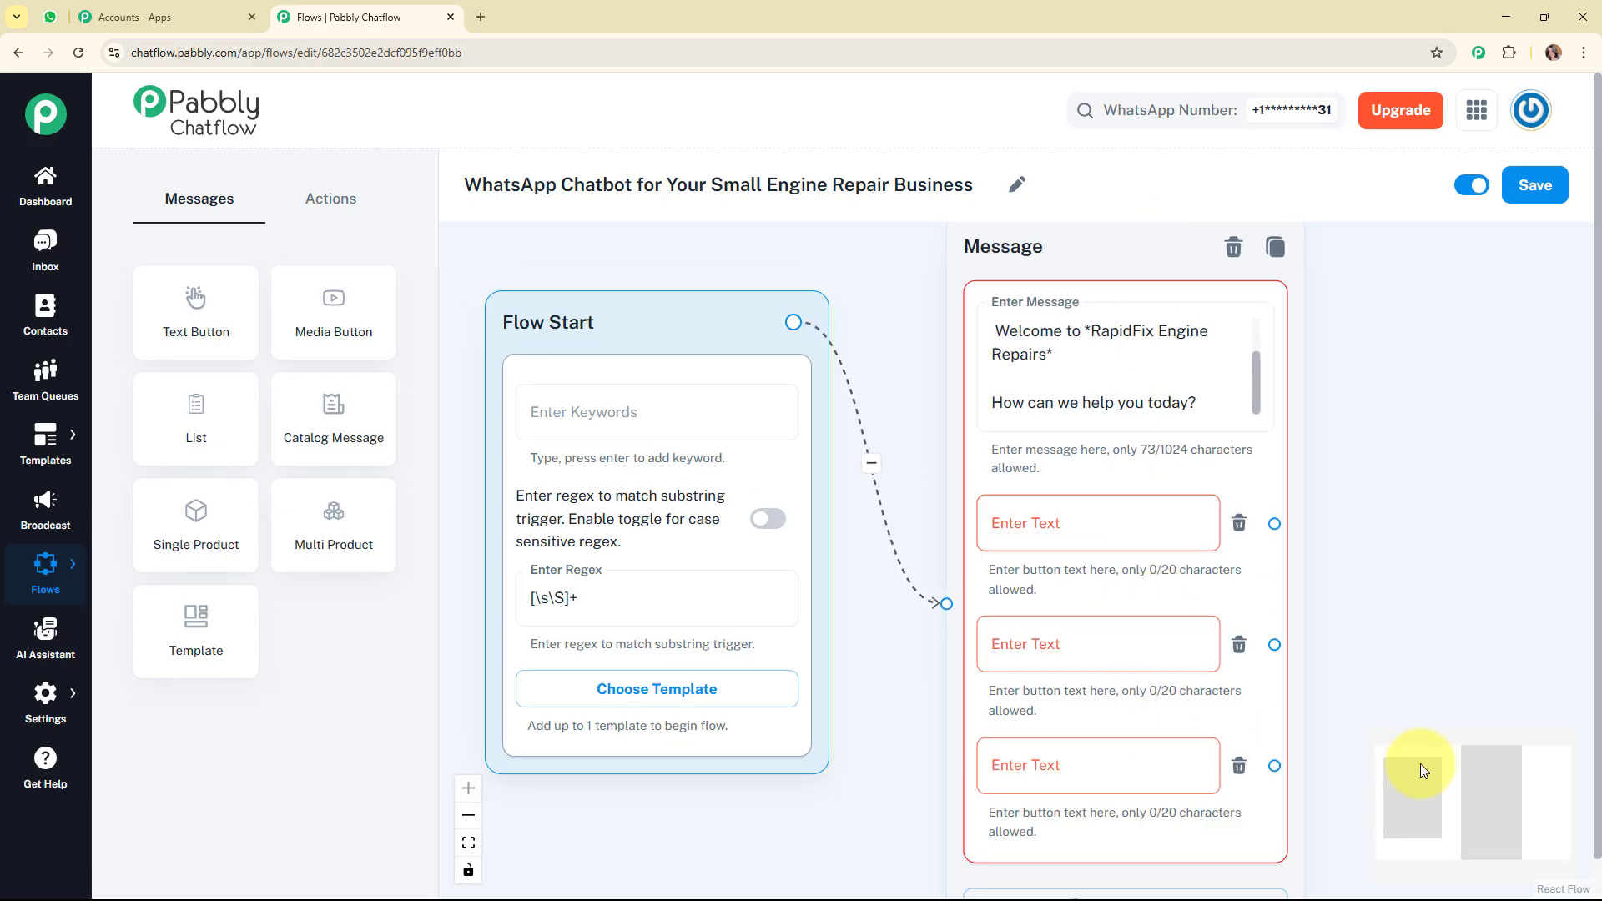
pyautogui.moveTo(1076, 247); pyautogui.dragTo(1105, 174)
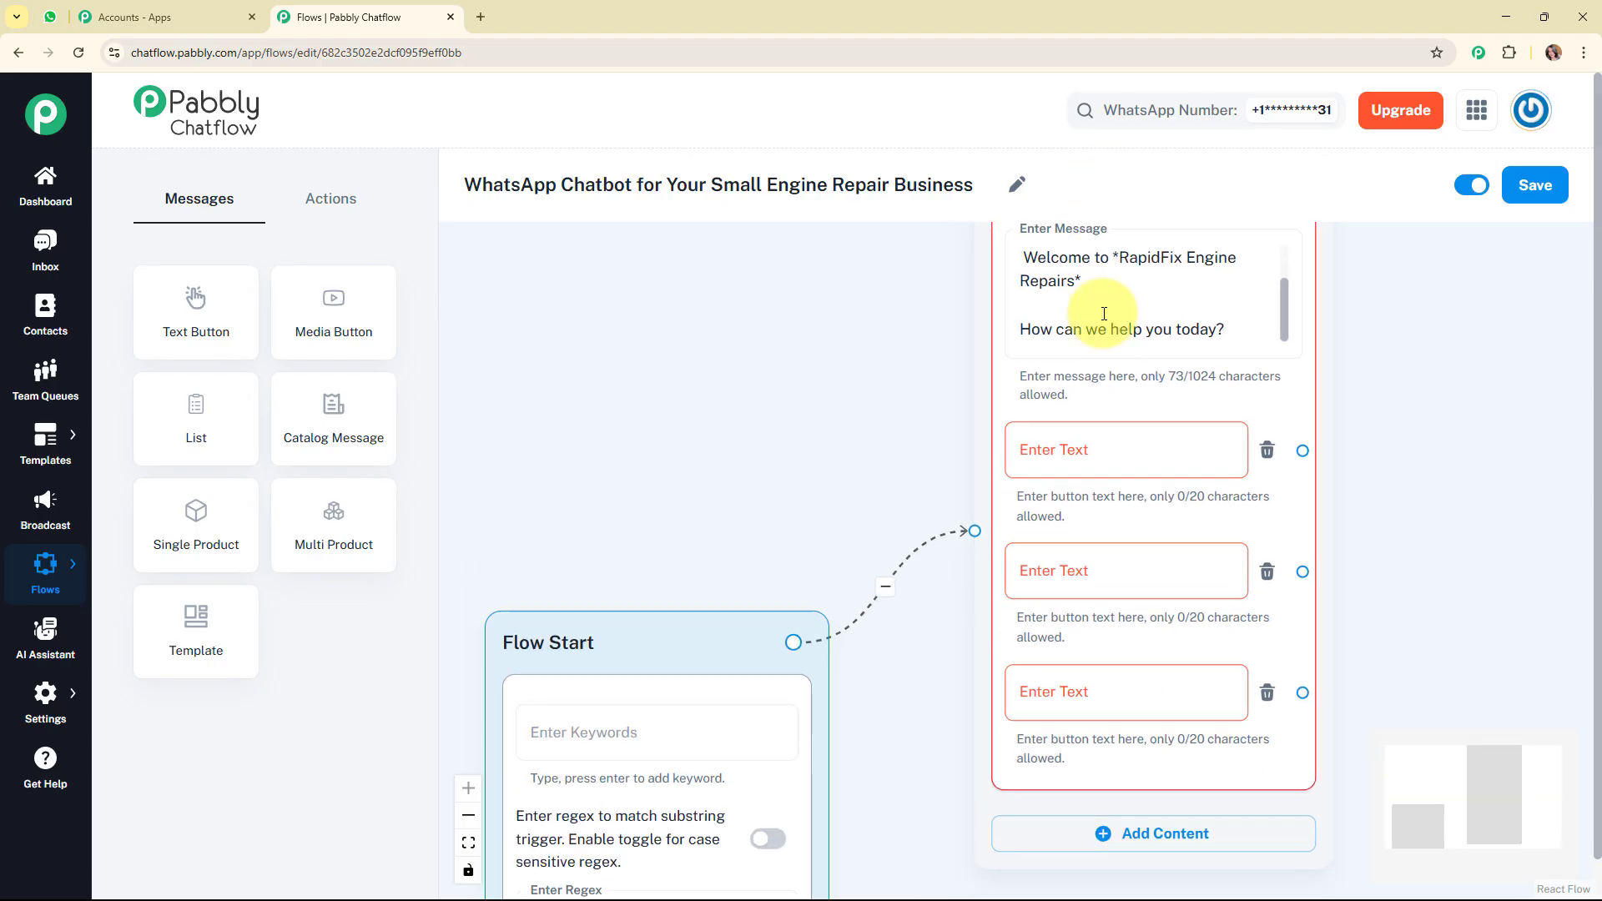
pyautogui.click(1105, 454)
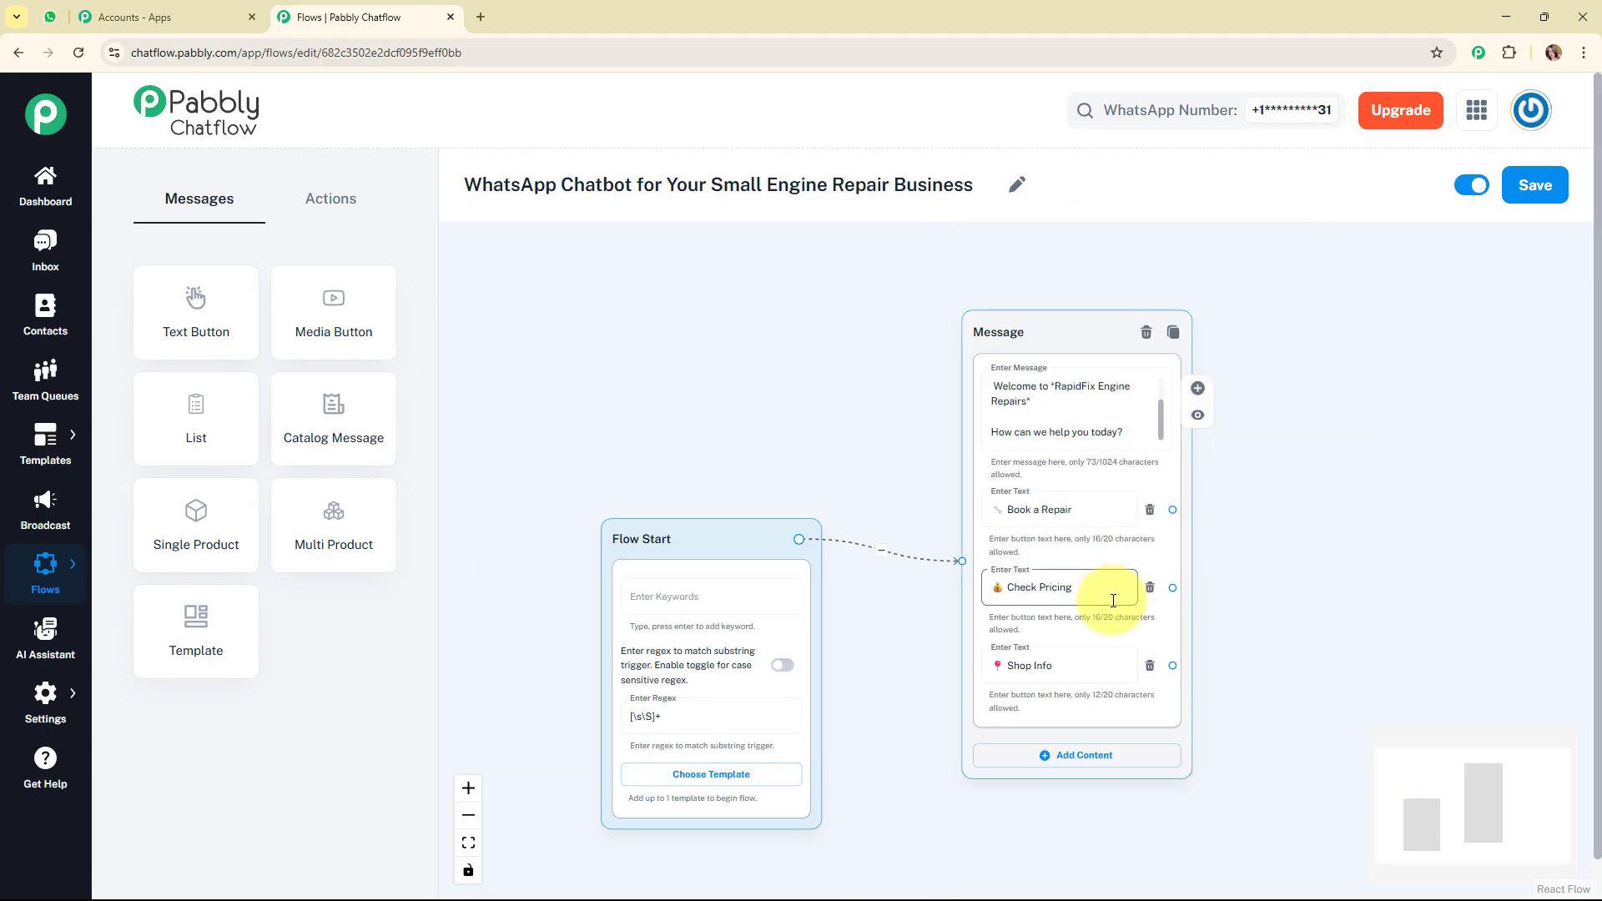
# Rearrange the Flow Start and welcome message nodes side by side, leaving free canvas space after them
pyautogui.moveTo(734, 542); pyautogui.dragTo(657, 473)
pyautogui.moveTo(1058, 341); pyautogui.dragTo(932, 377)
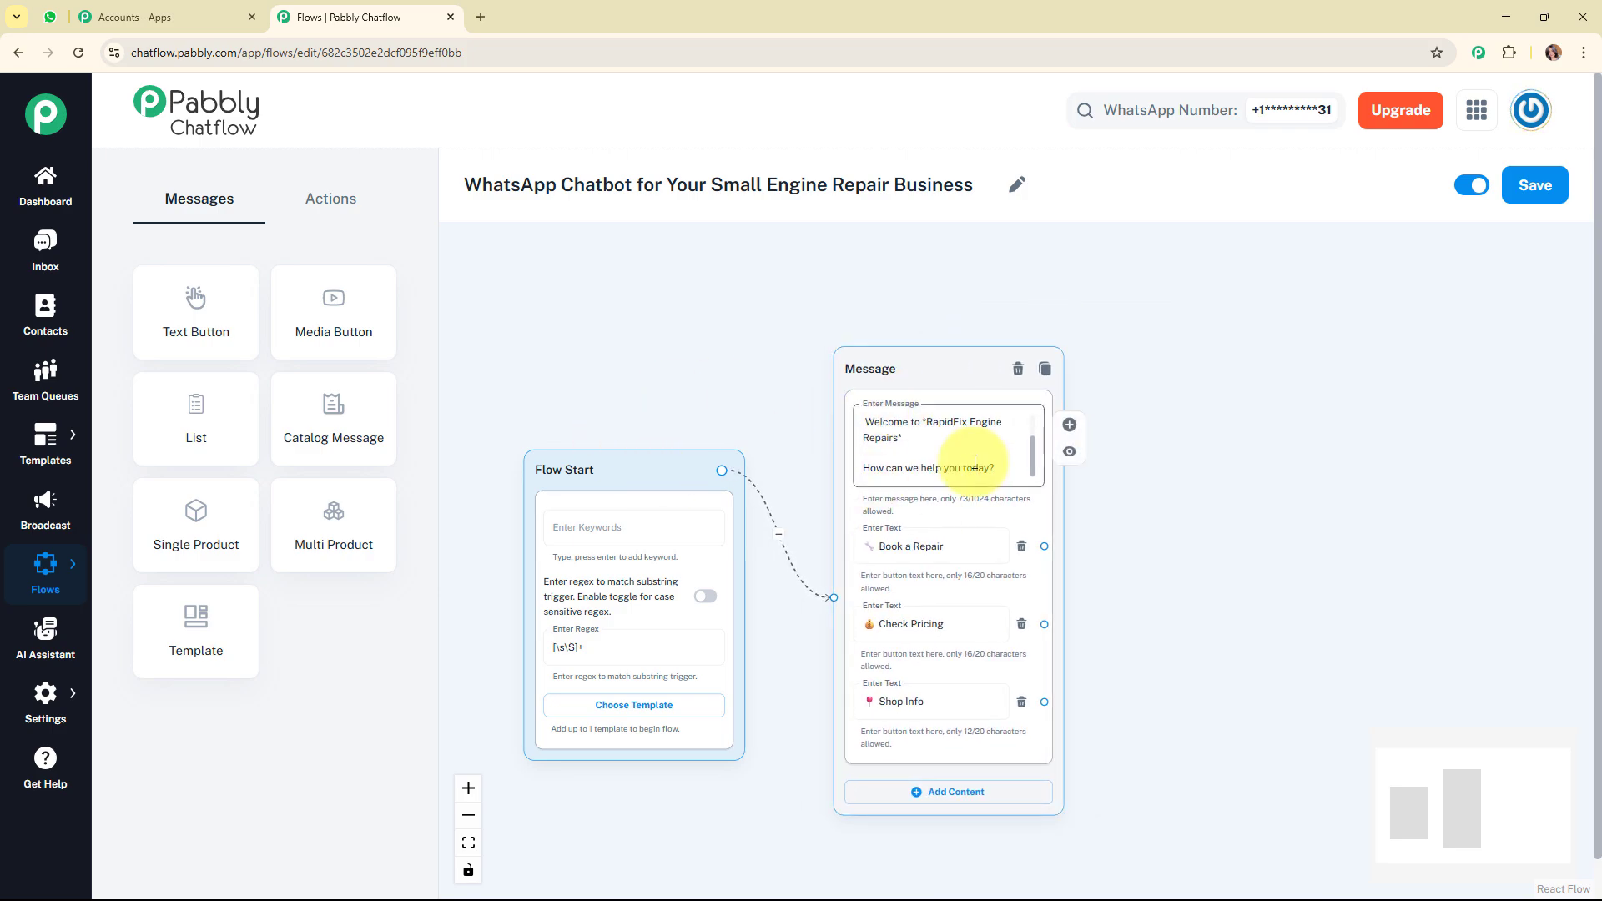
pyautogui.moveTo(930, 372); pyautogui.dragTo(918, 347)
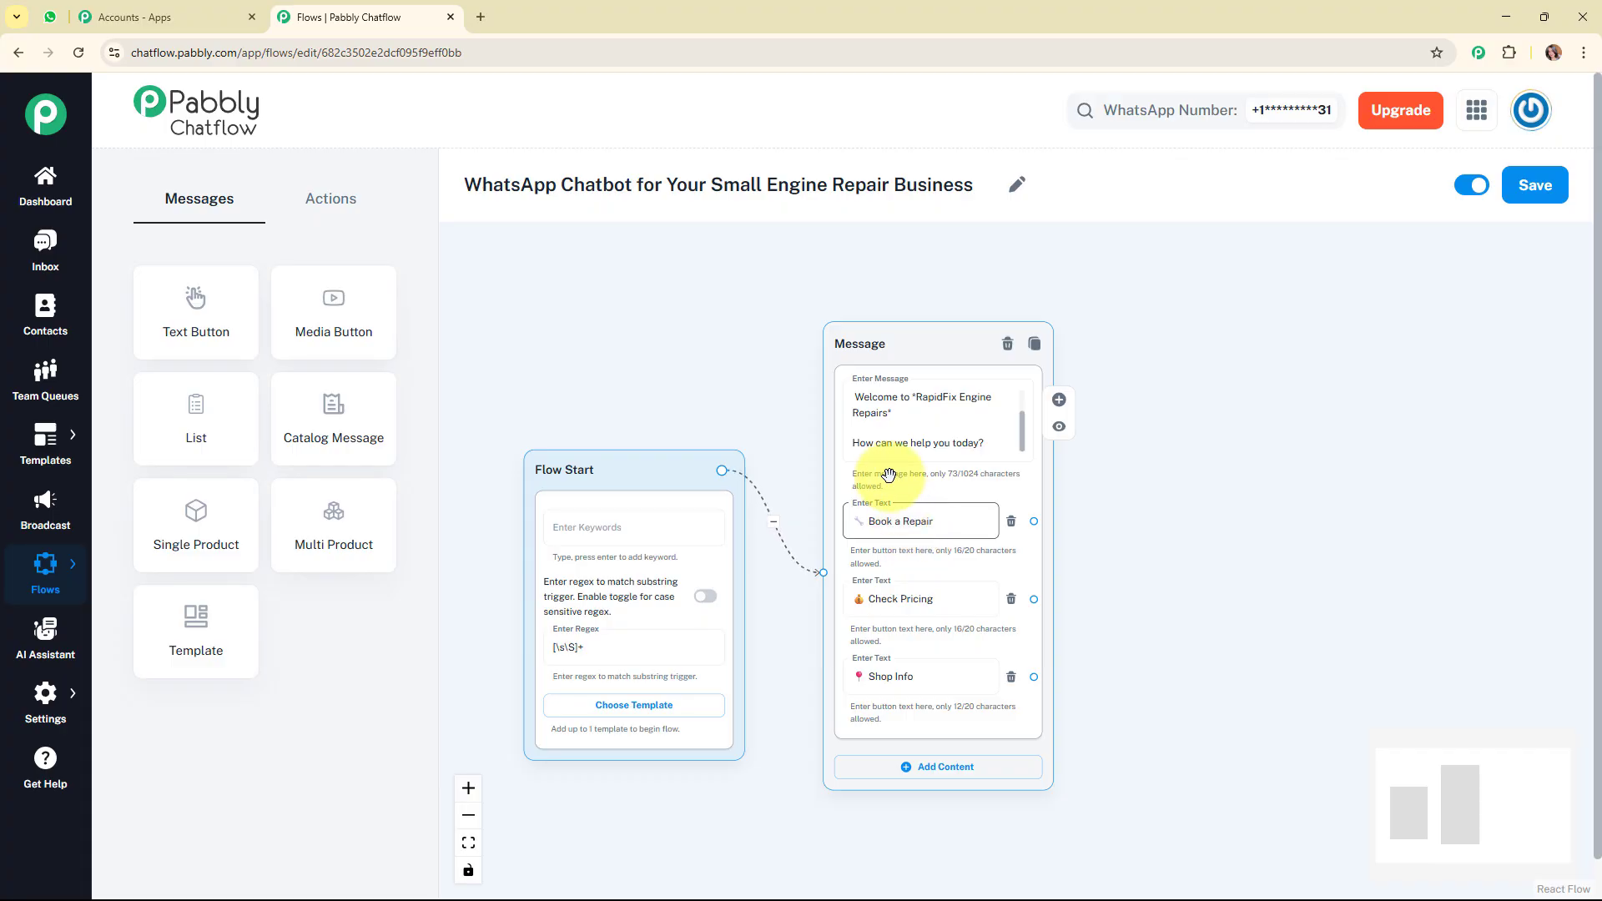
# Add an Ask Question node above and beyond the welcome message, asking "Great! To get started, please share your *Full Name*."
pyautogui.click(321, 216)
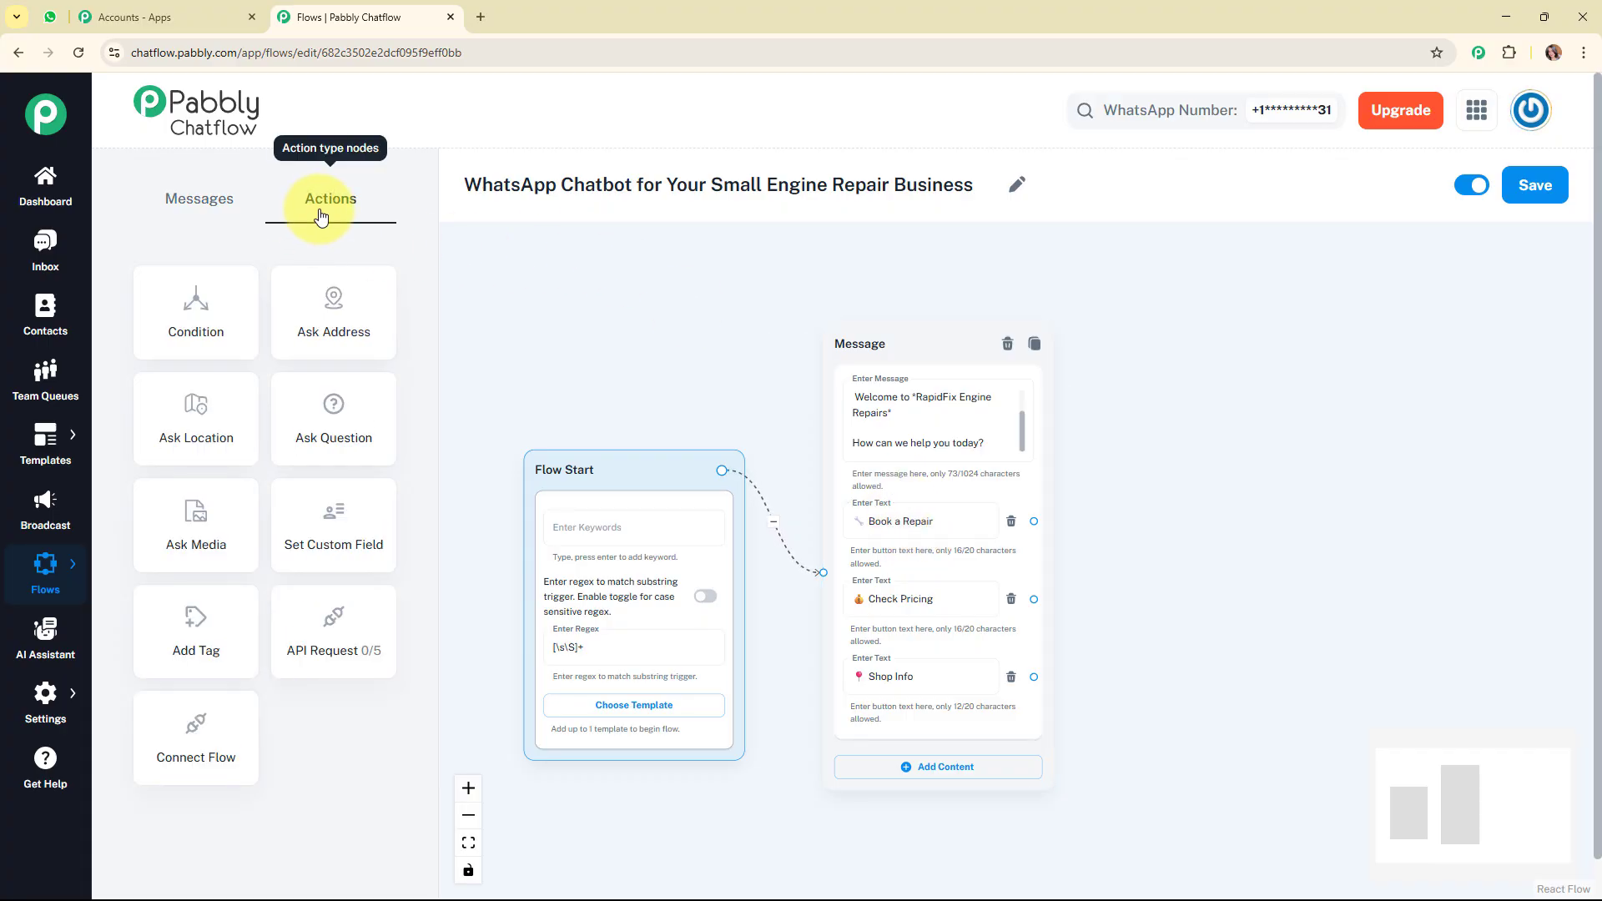
pyautogui.moveTo(319, 407); pyautogui.dragTo(1138, 286)
pyautogui.click(1170, 347)
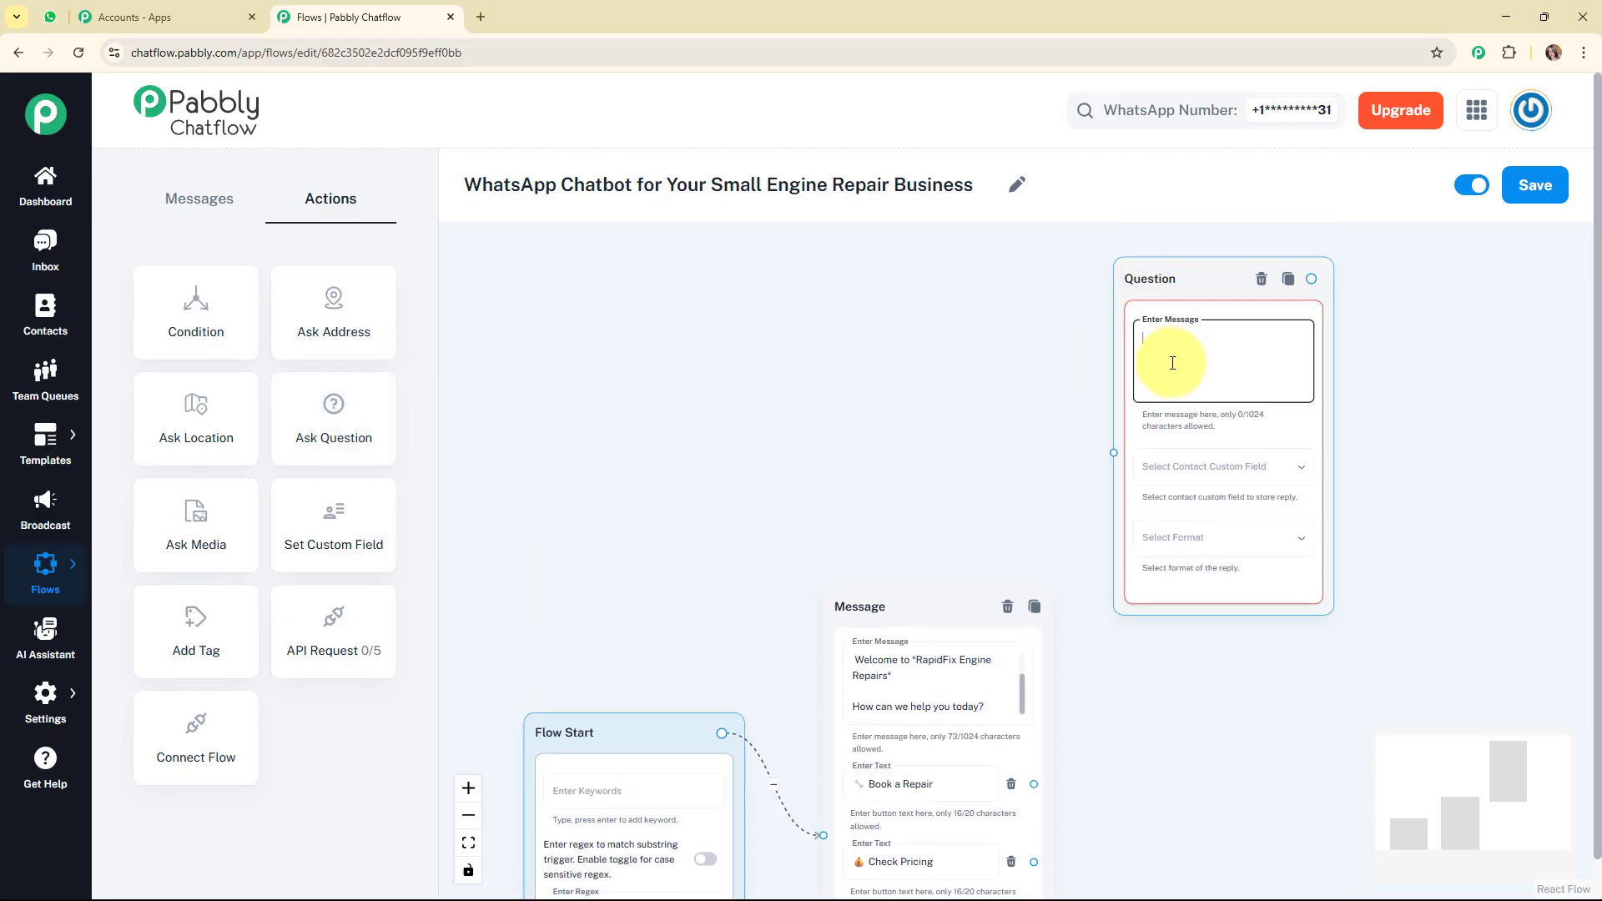
pyautogui.write('Great! To get started, please share your *Full Name*.')
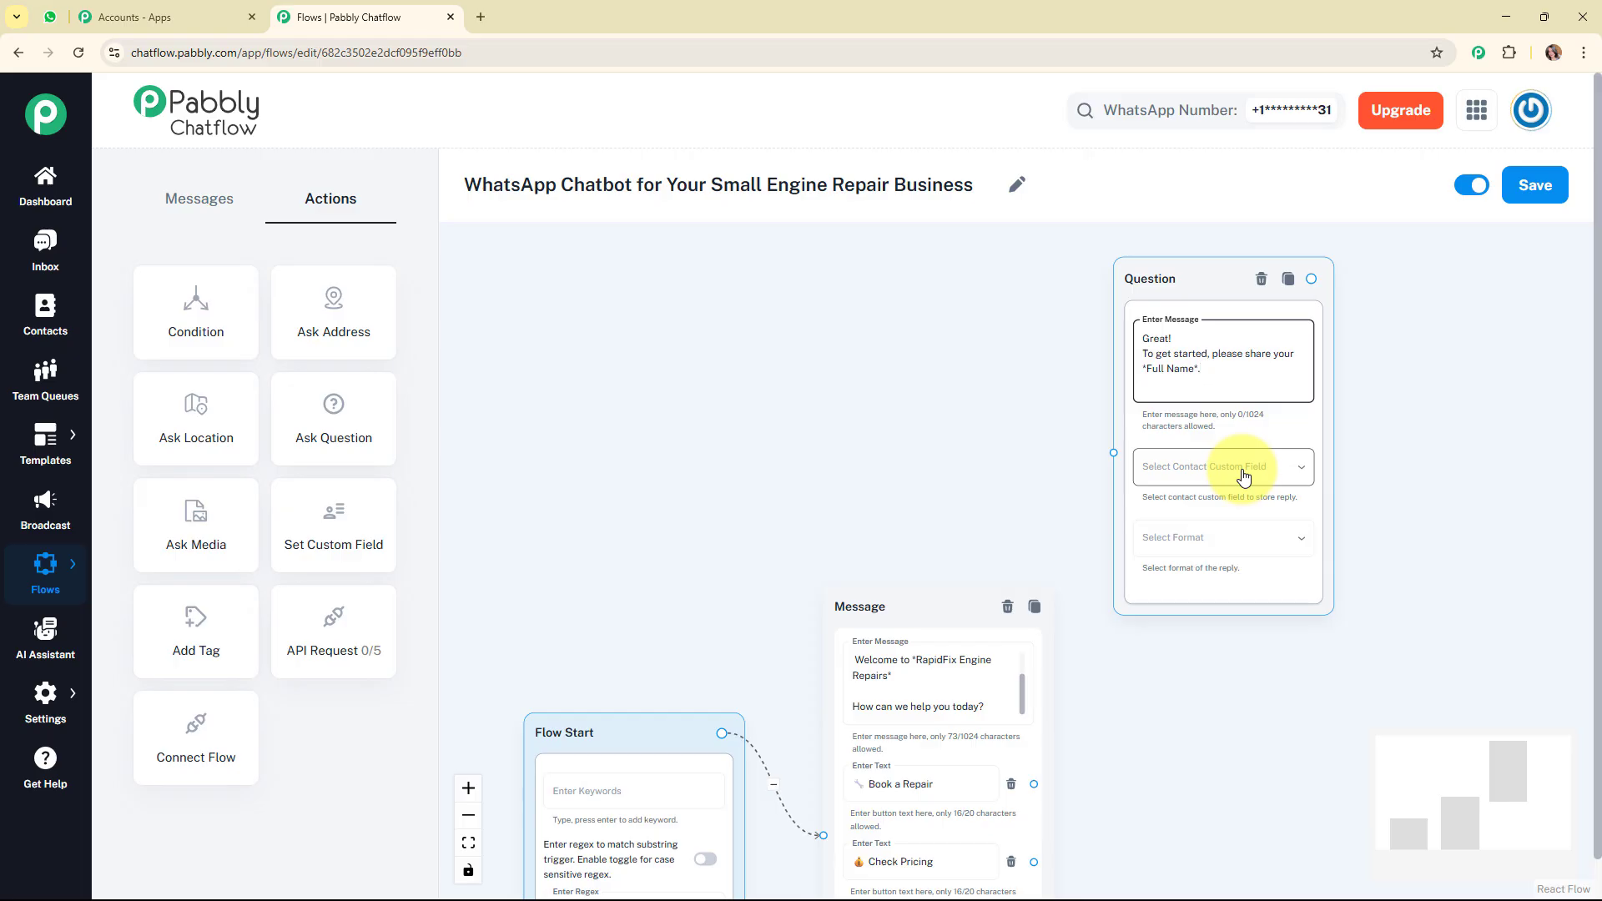
# Store the question's reply in the FullName contact custom field and set its format to Text
pyautogui.moveTo(25, 709)
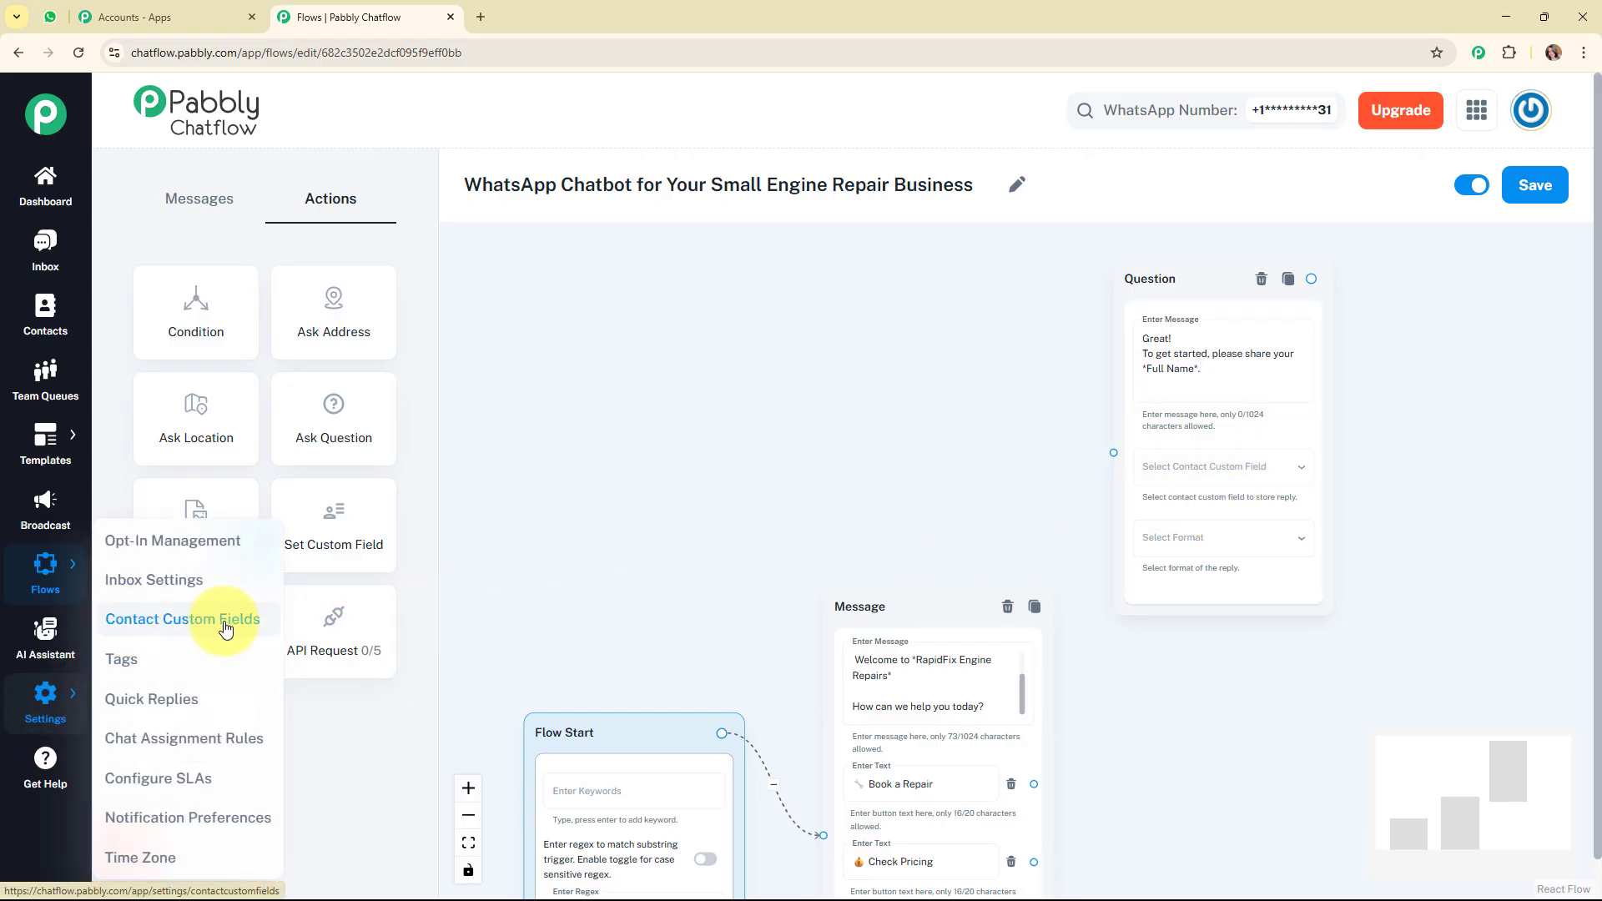
pyautogui.click(1201, 469)
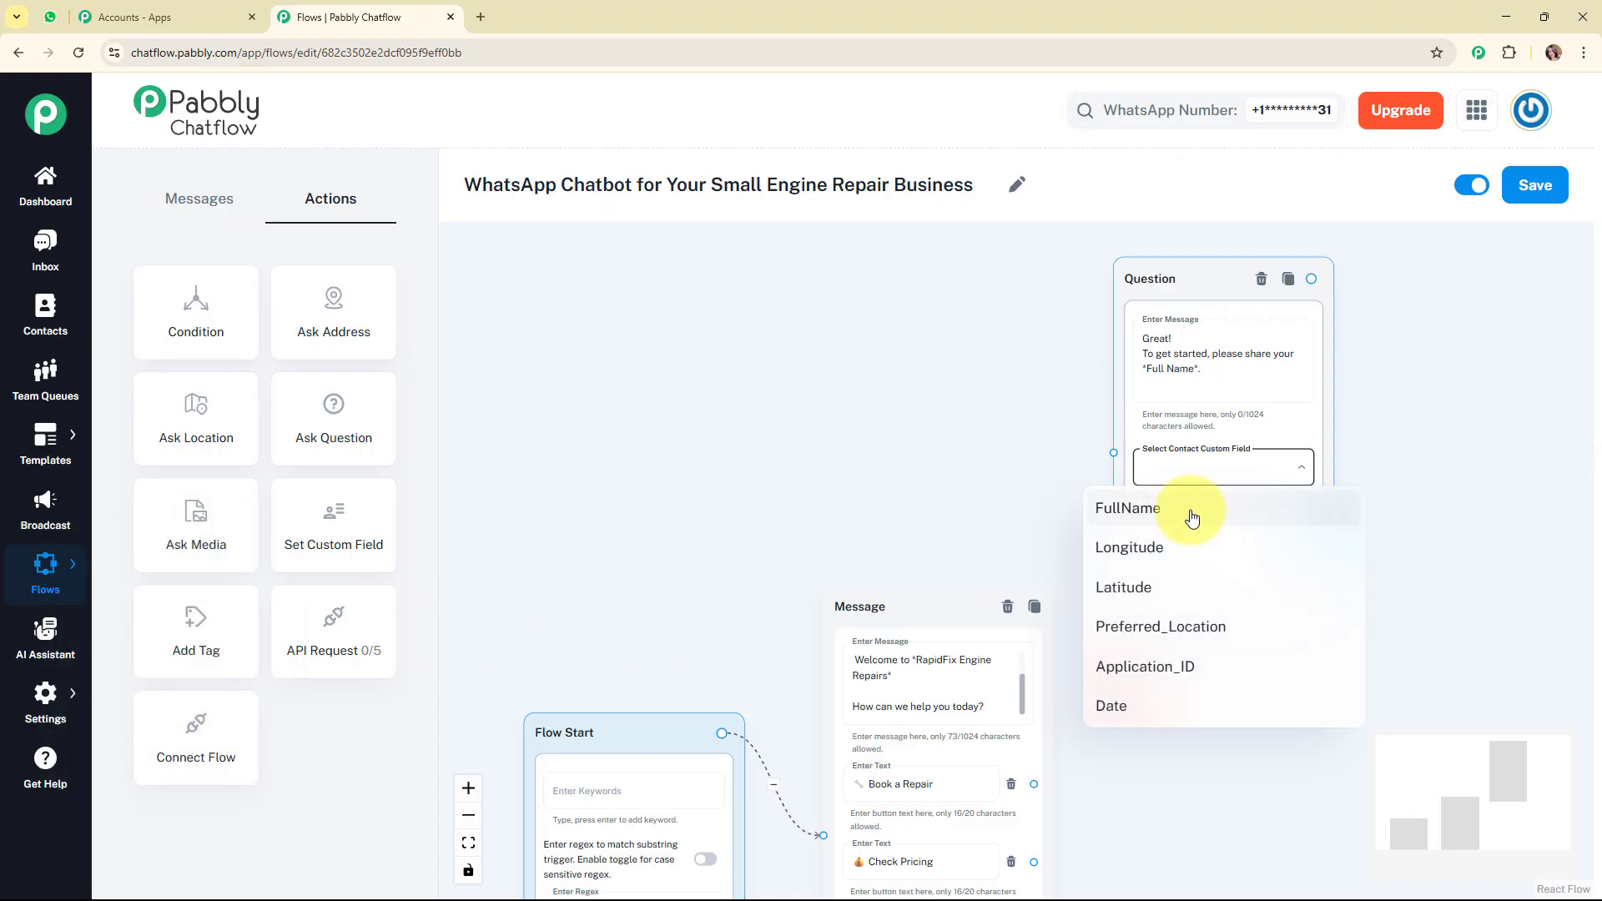
pyautogui.click(1191, 513)
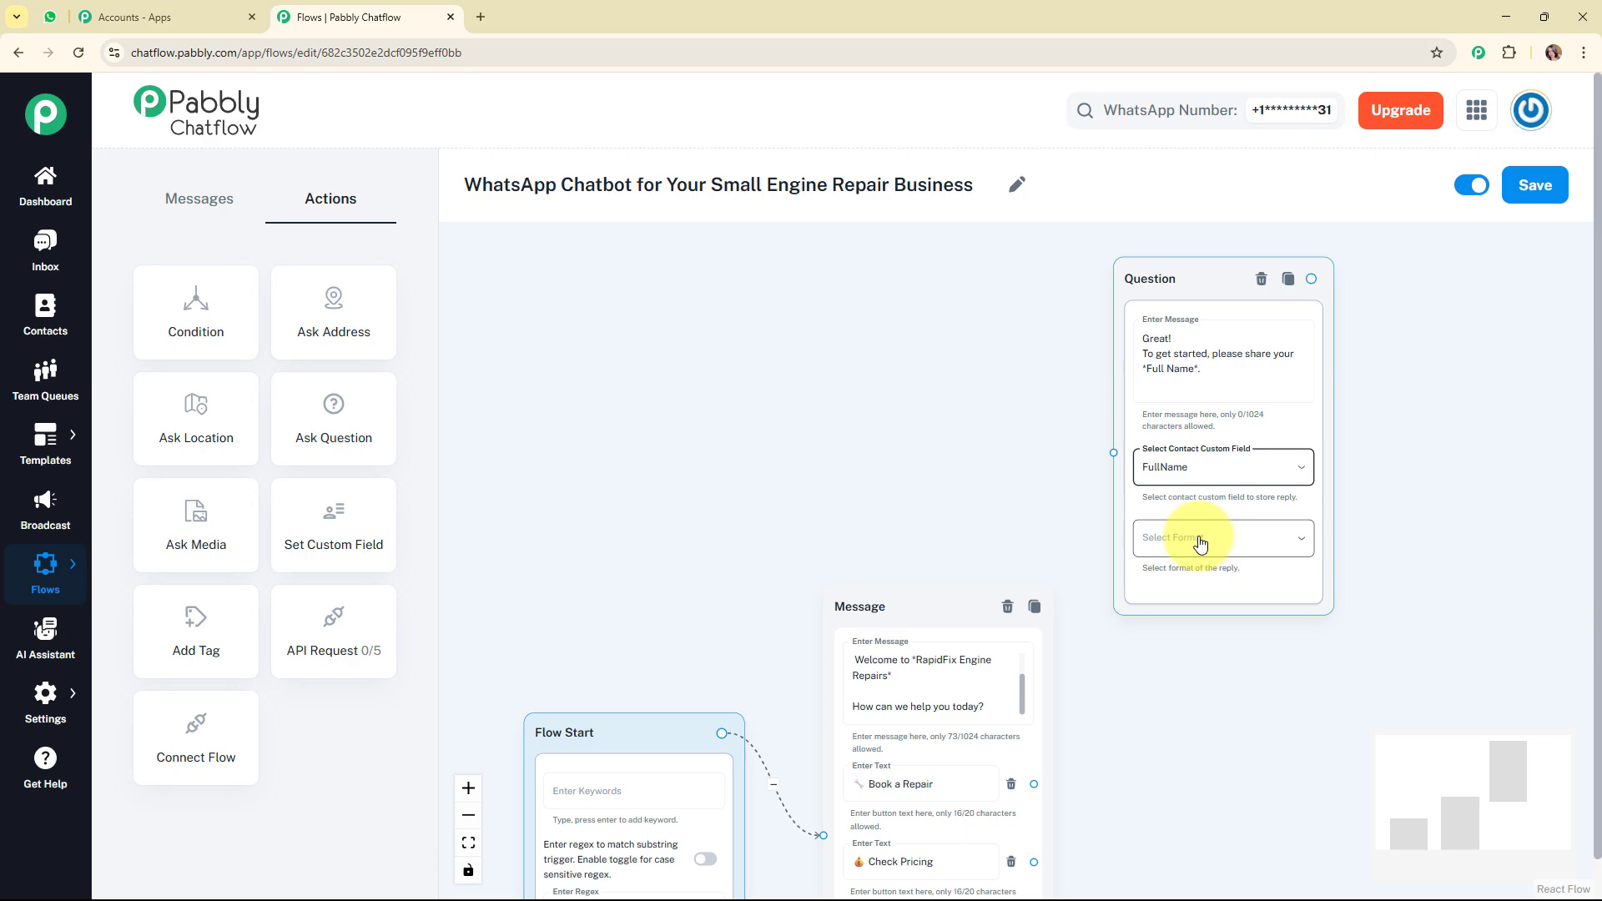
pyautogui.click(1199, 543)
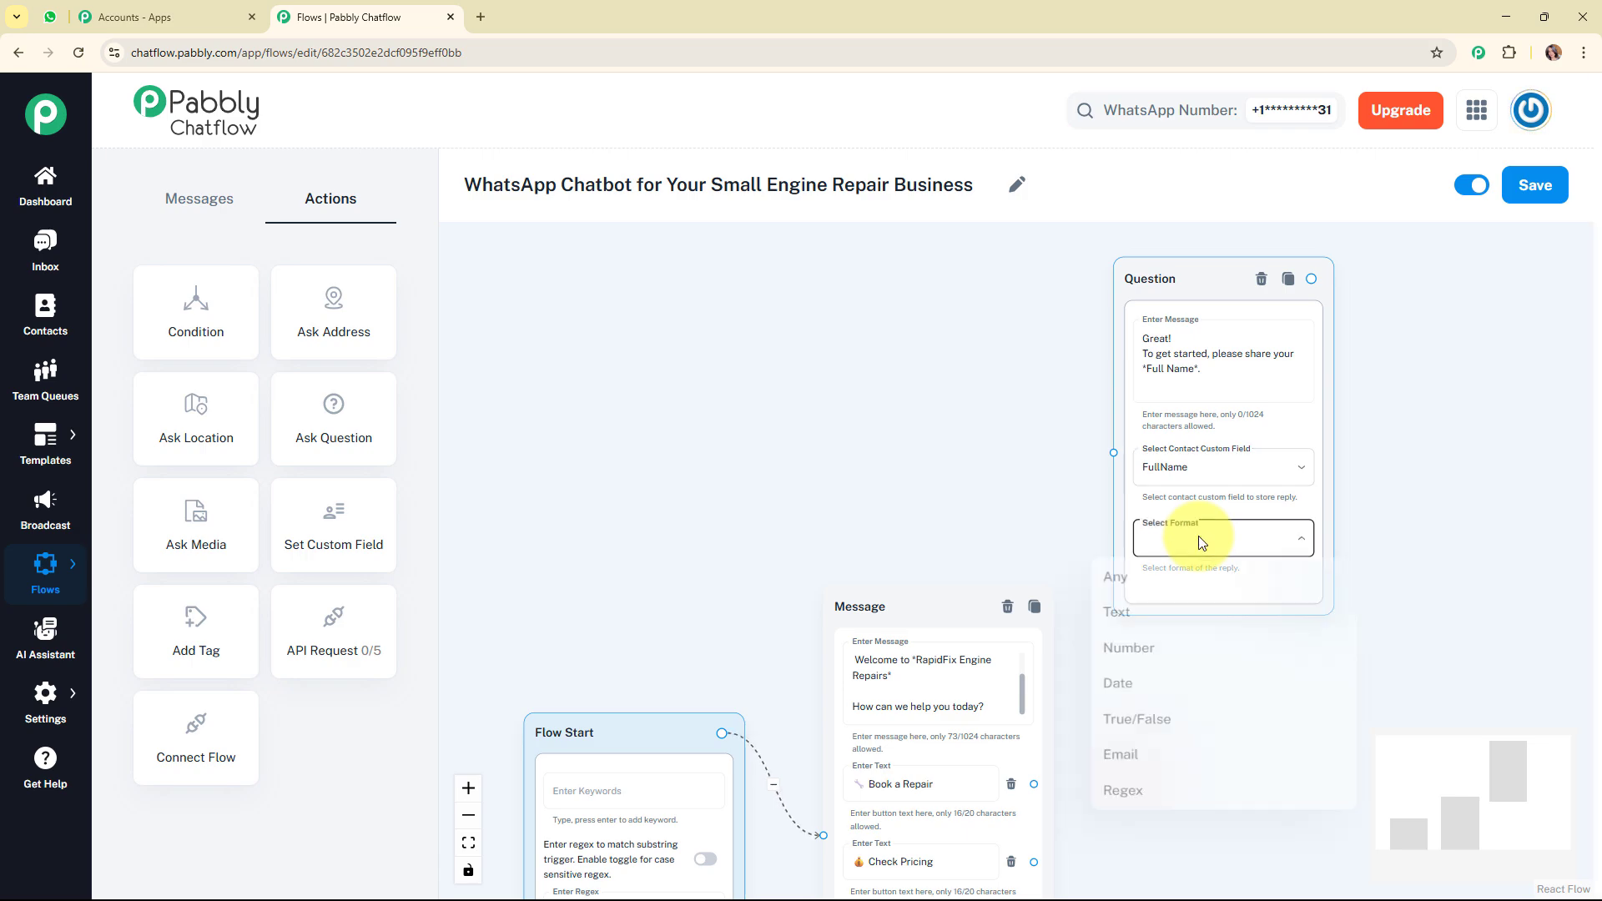
pyautogui.click(1205, 620)
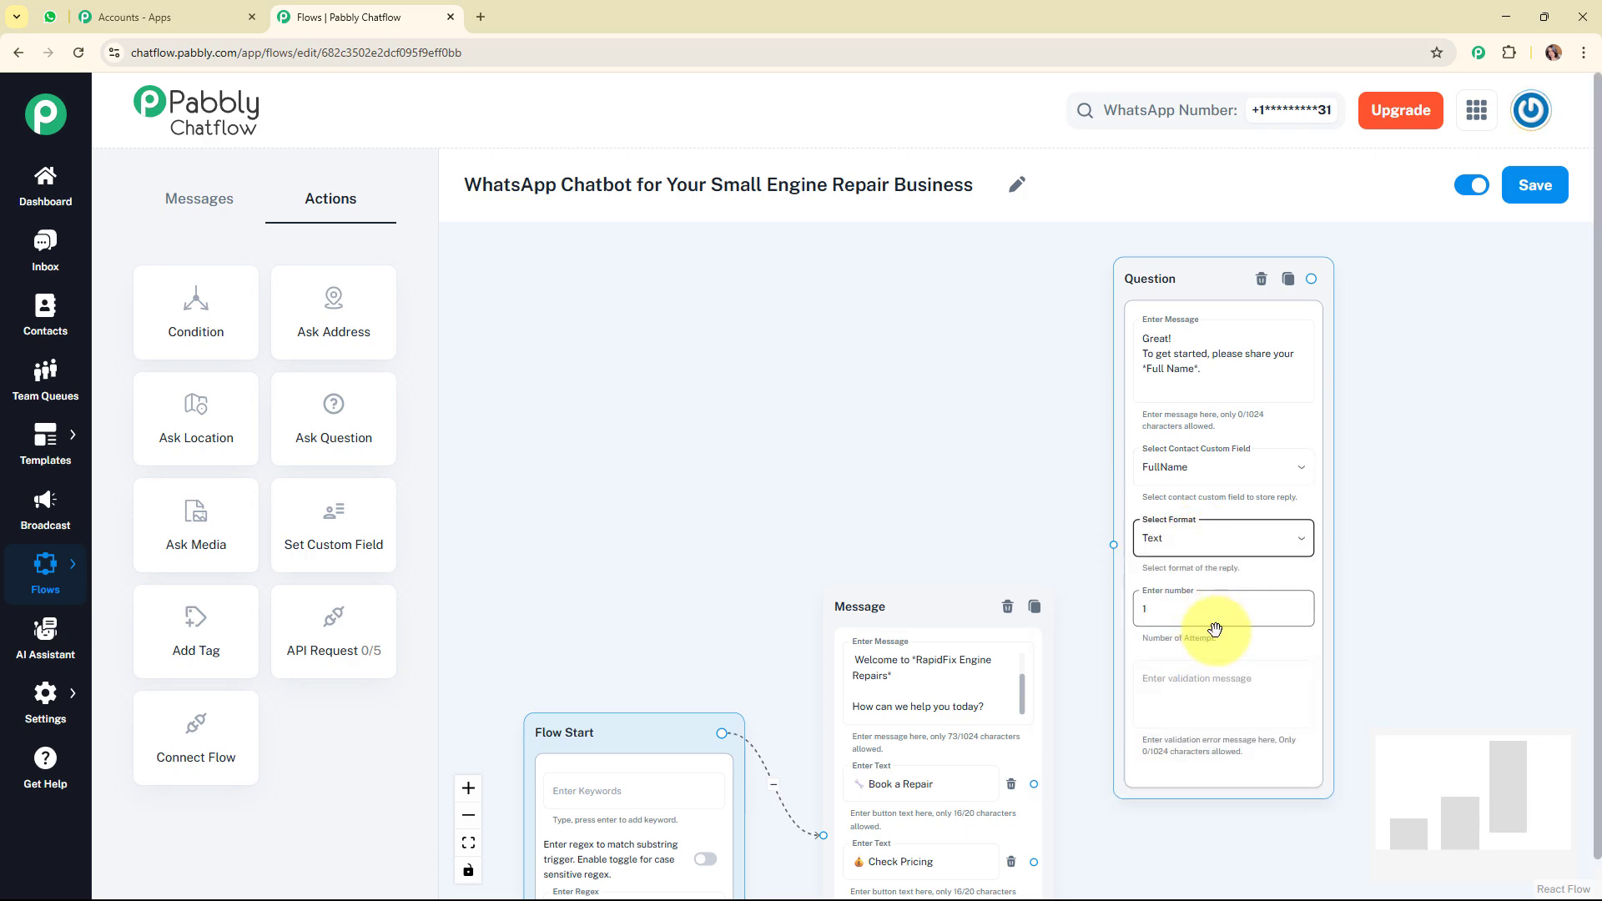
# Connect the "Book a Repair" button to the full-name Question node
pyautogui.moveTo(1473, 770); pyautogui.dragTo(1473, 784)
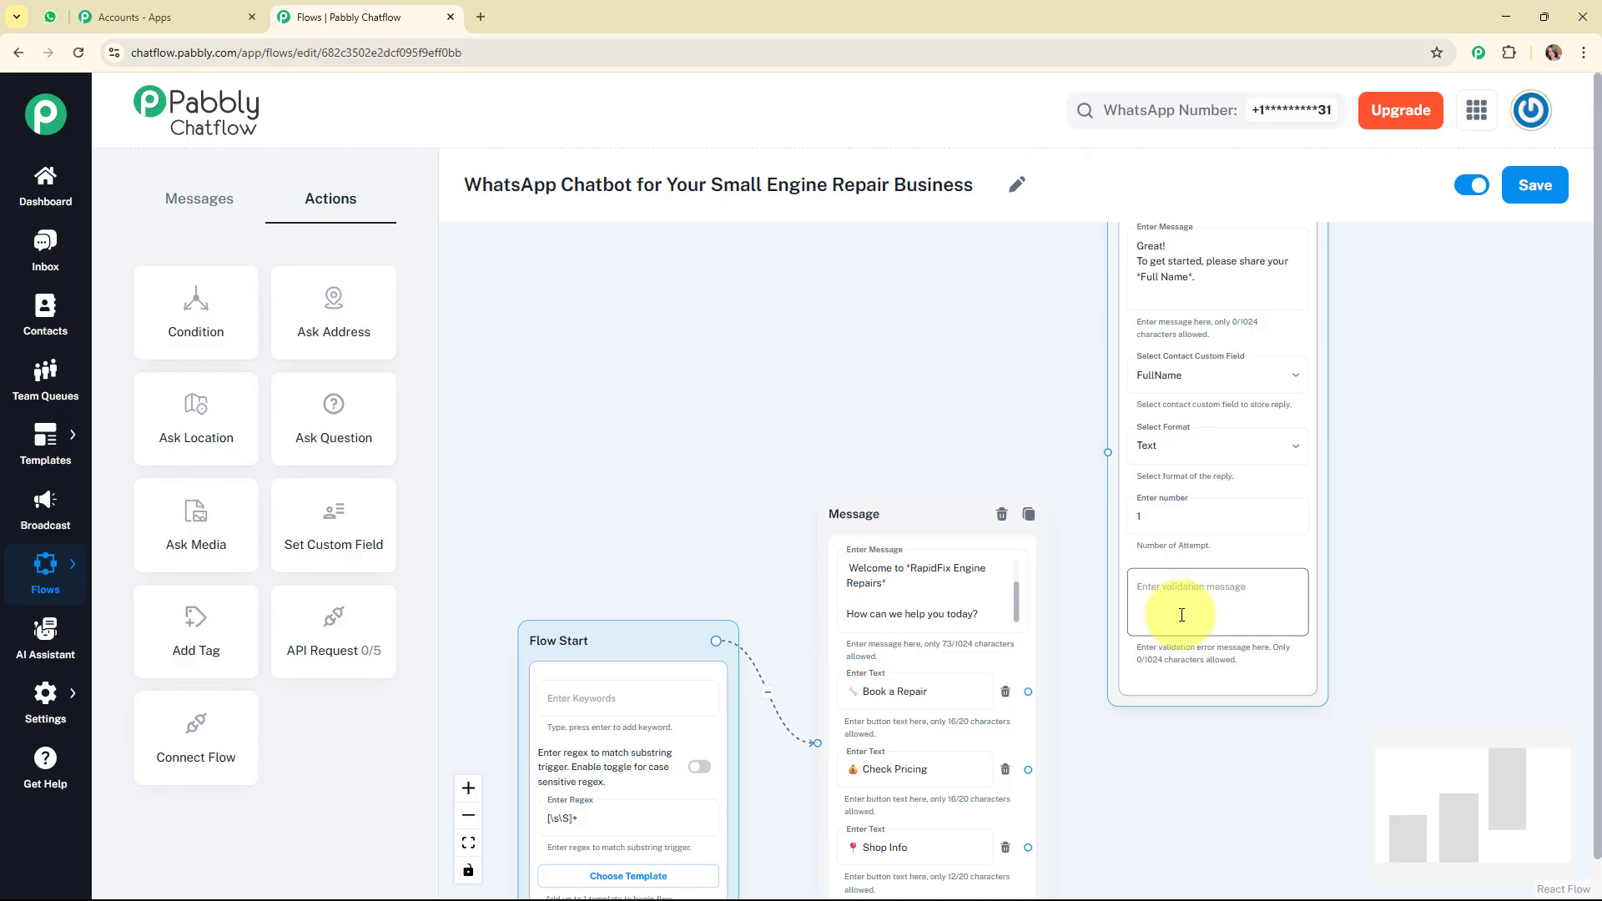
pyautogui.moveTo(1029, 691); pyautogui.dragTo(1104, 455)
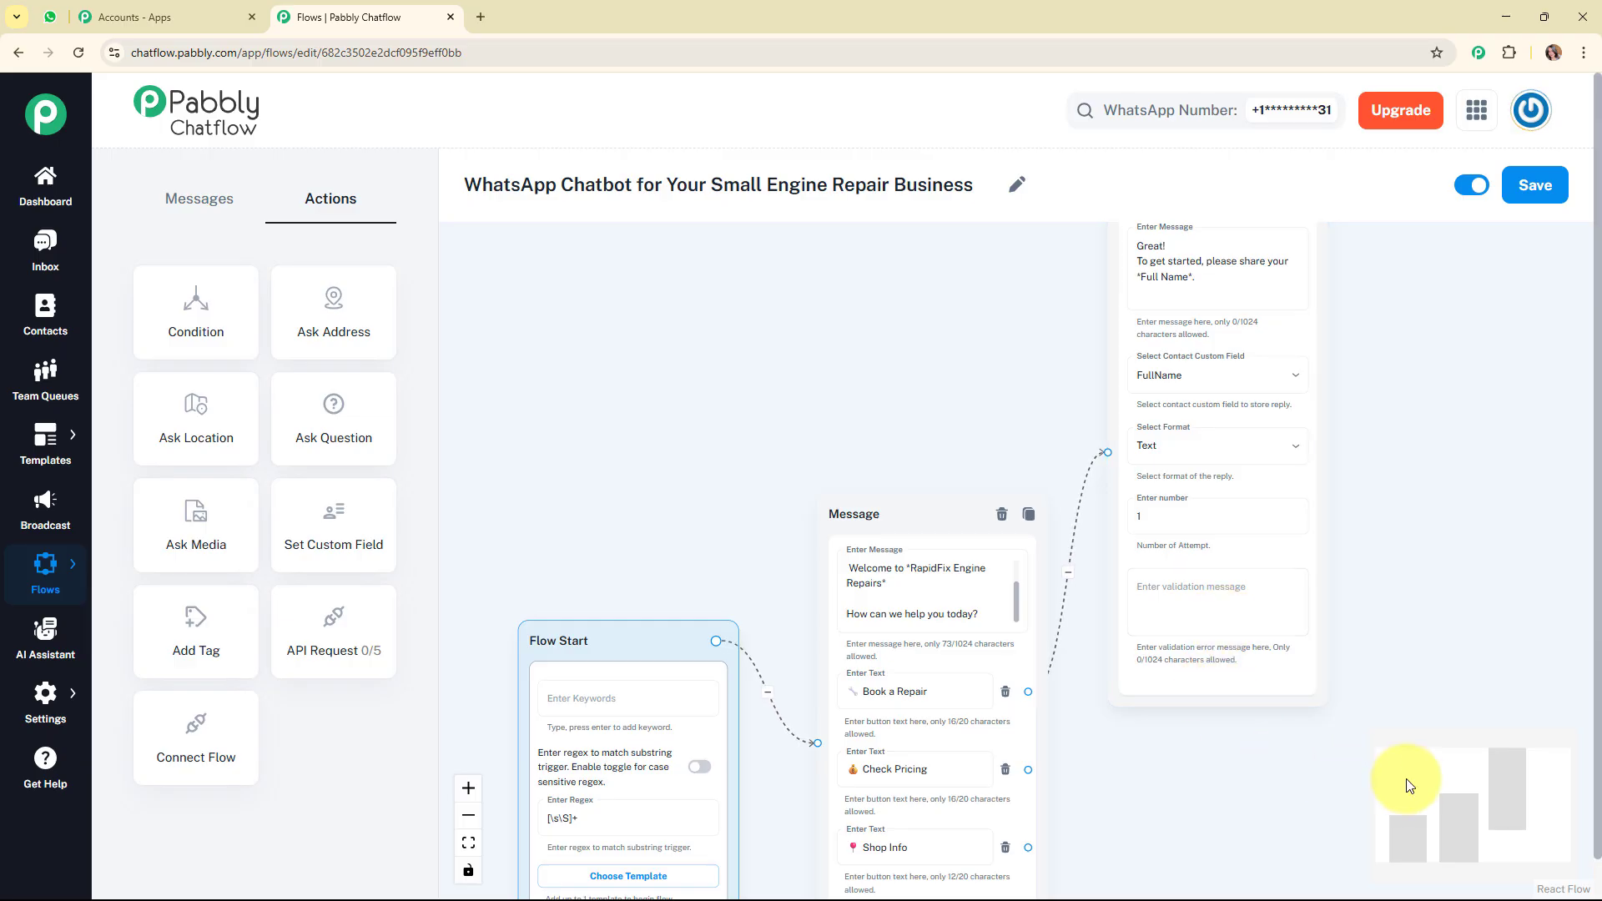
pyautogui.moveTo(1438, 775); pyautogui.dragTo(1473, 765)
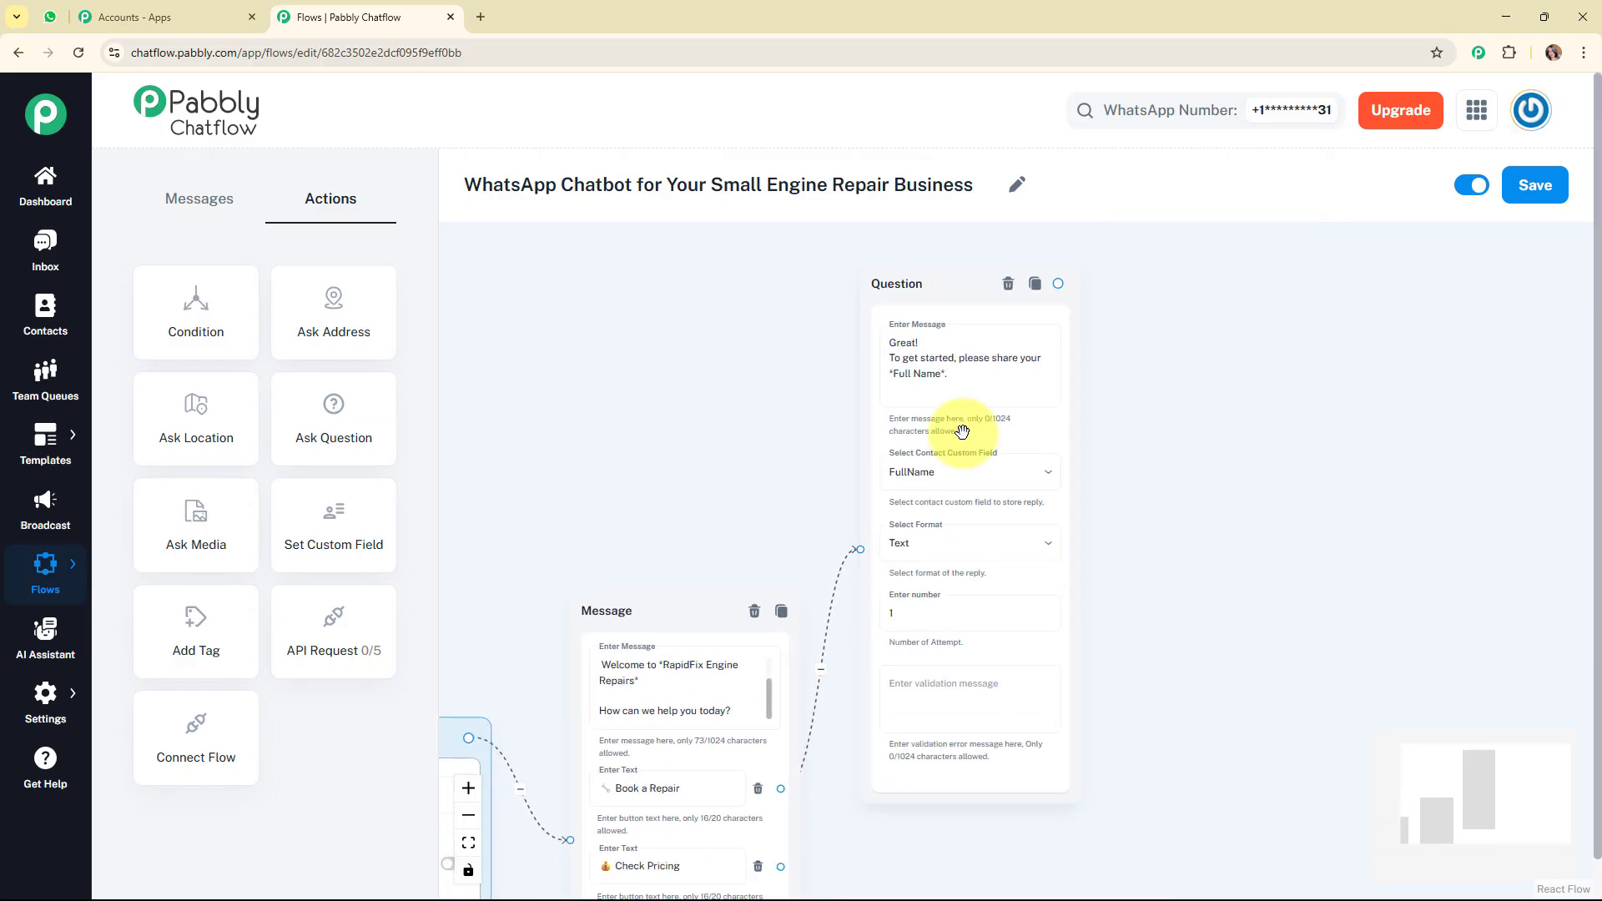
pyautogui.click(920, 372)
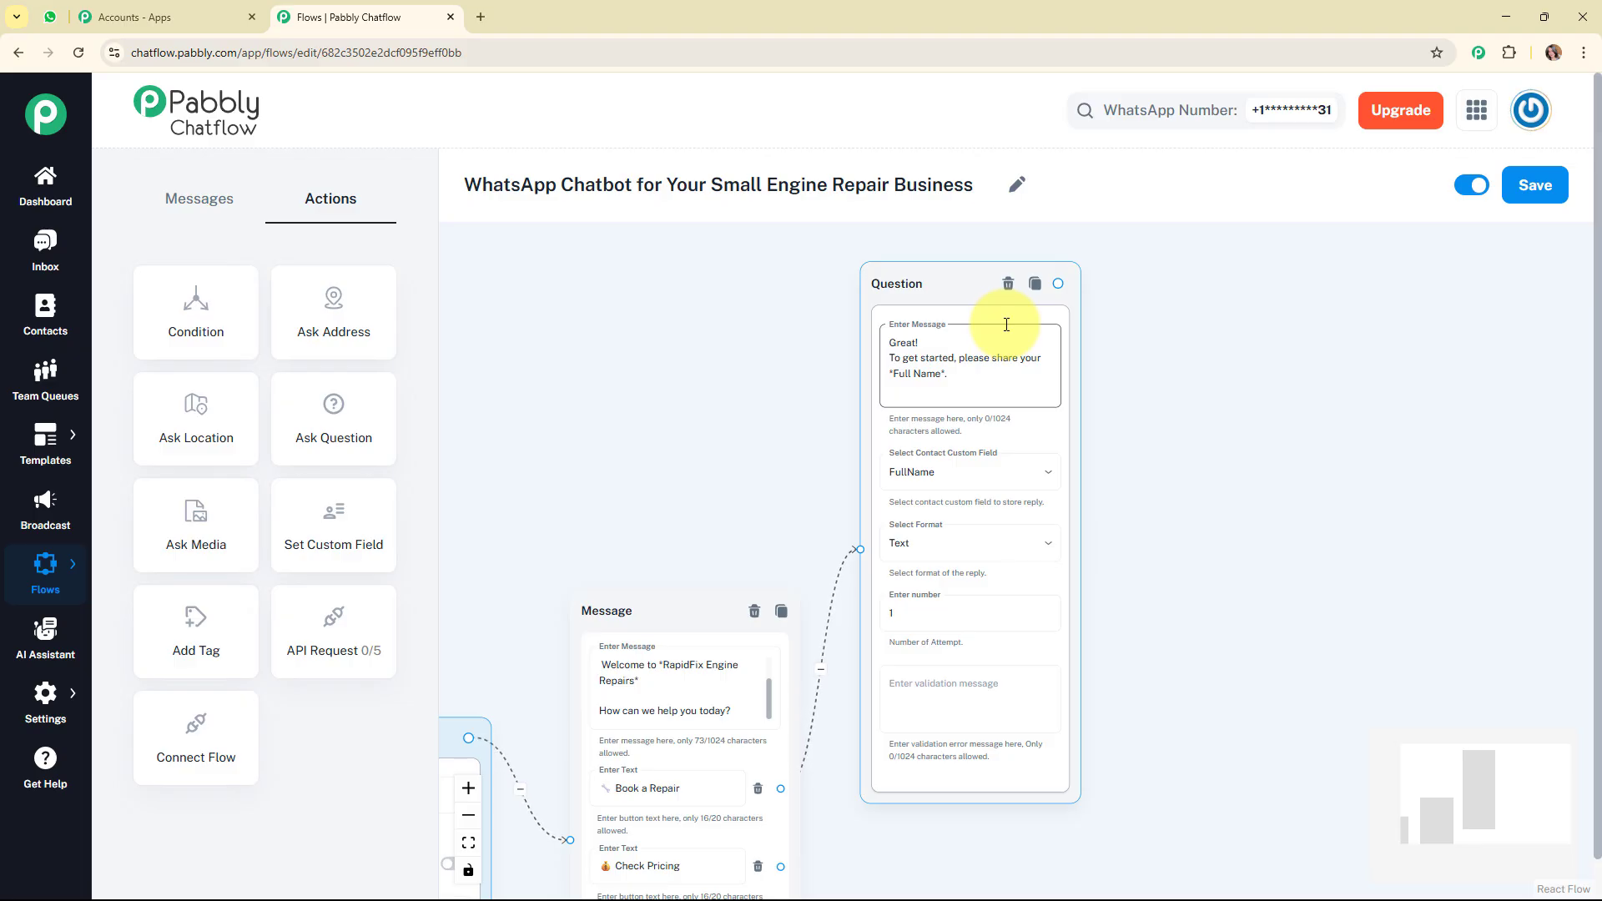
# Add a Text + Button message connected from the Question node, reading "Thanks! 😊 Now, please select the *equipment type*"
pyautogui.click(1061, 285)
pyautogui.moveTo(1062, 285); pyautogui.dragTo(1204, 395)
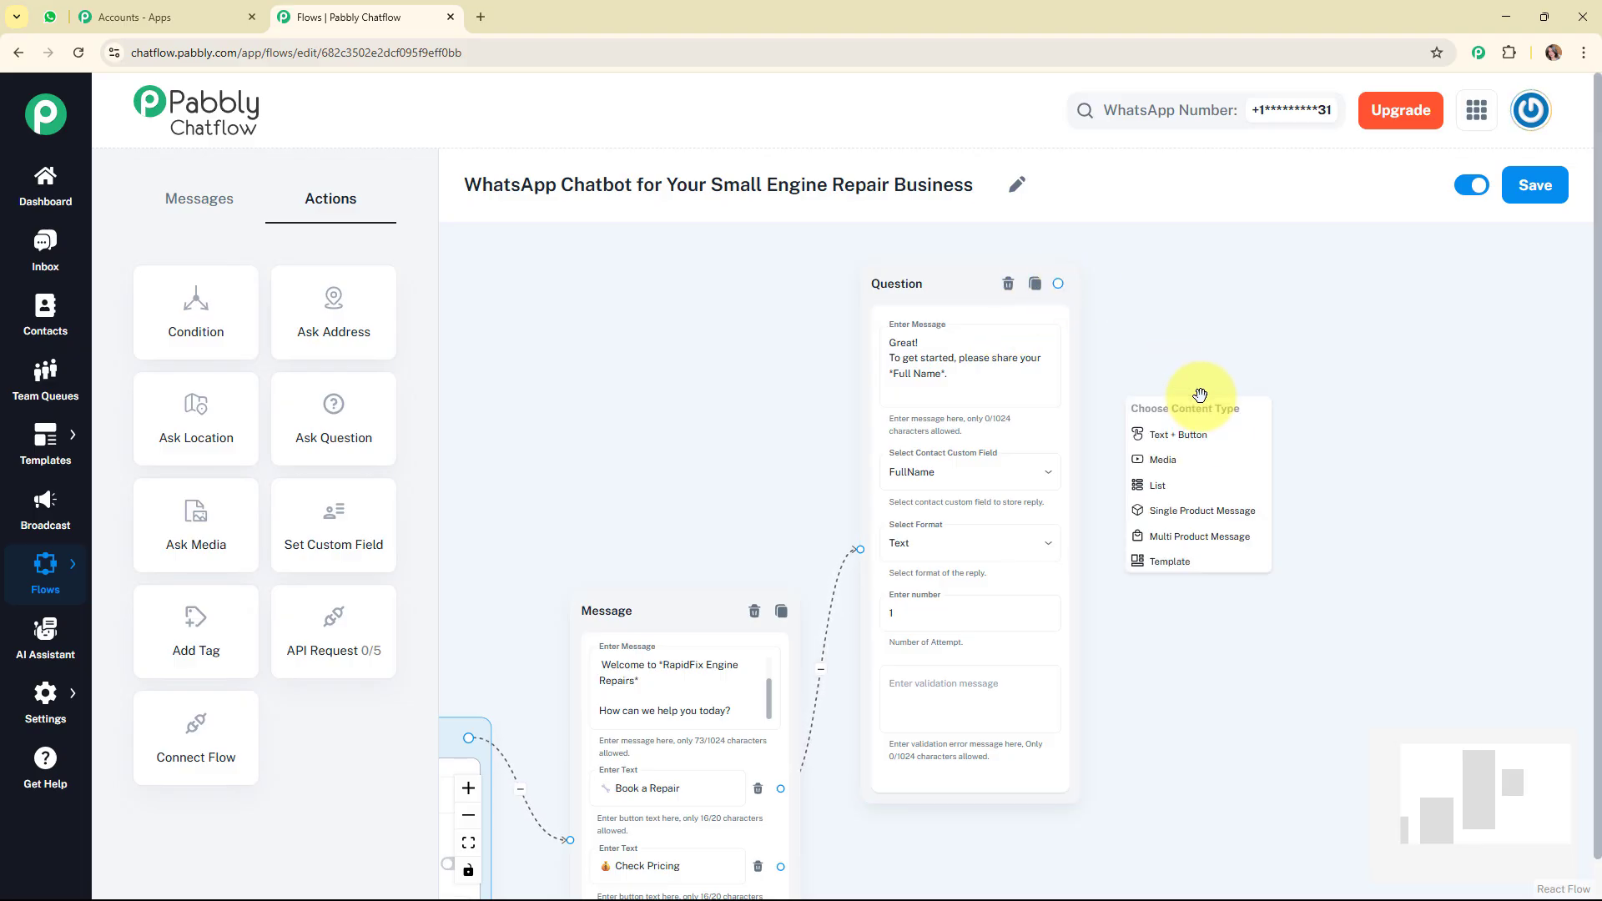
pyautogui.click(1219, 437)
pyautogui.moveTo(1223, 411); pyautogui.dragTo(1236, 355)
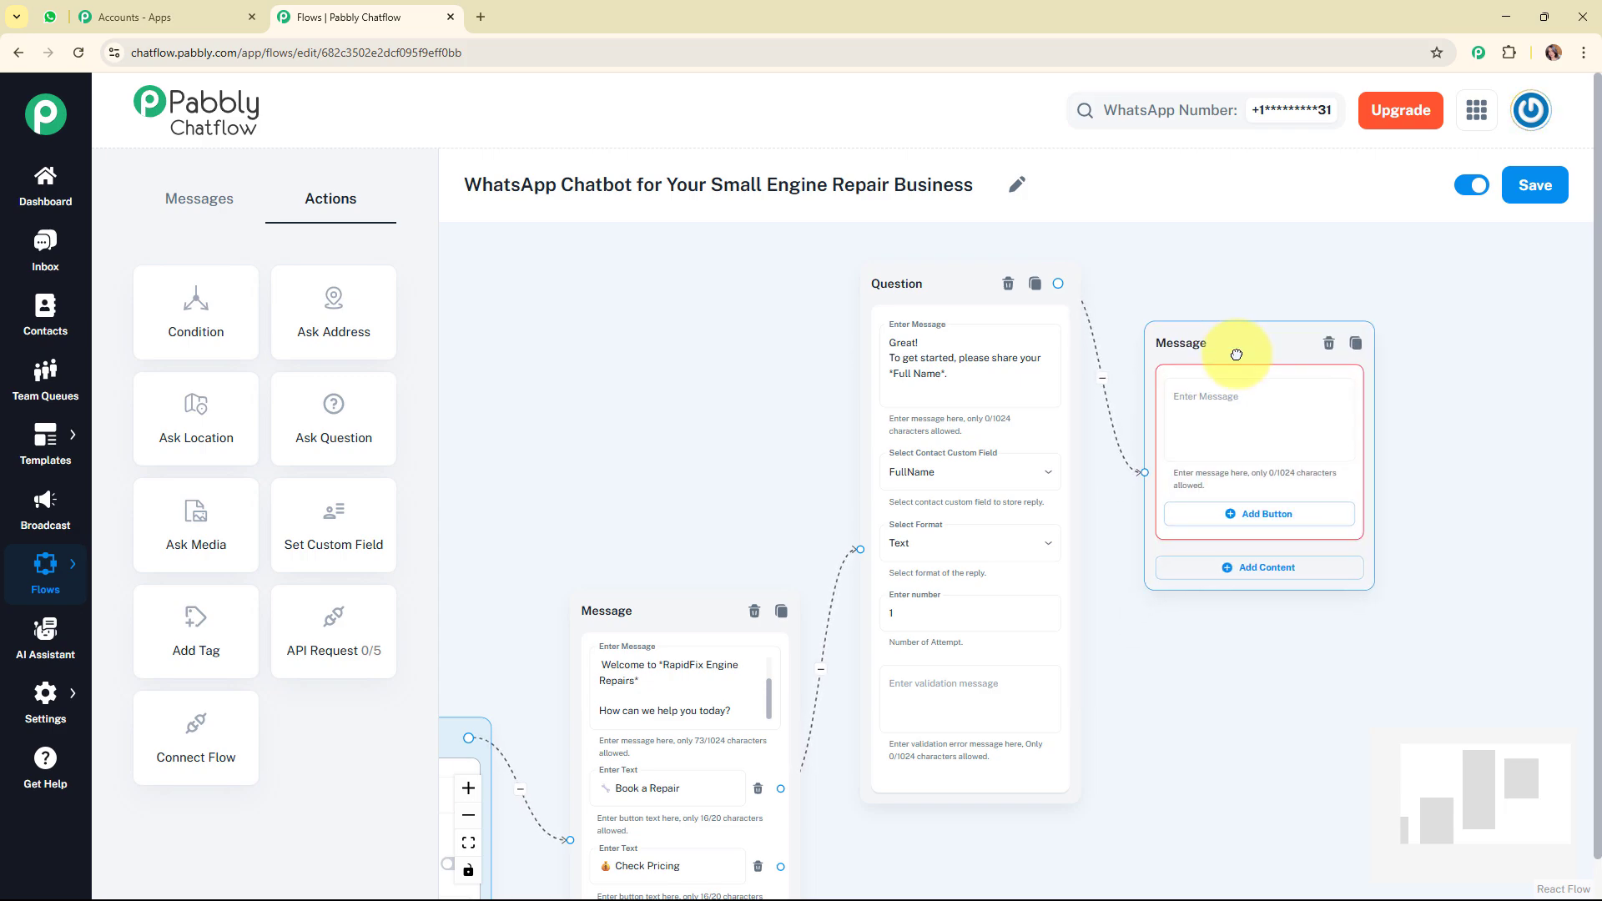
pyautogui.click(1229, 422)
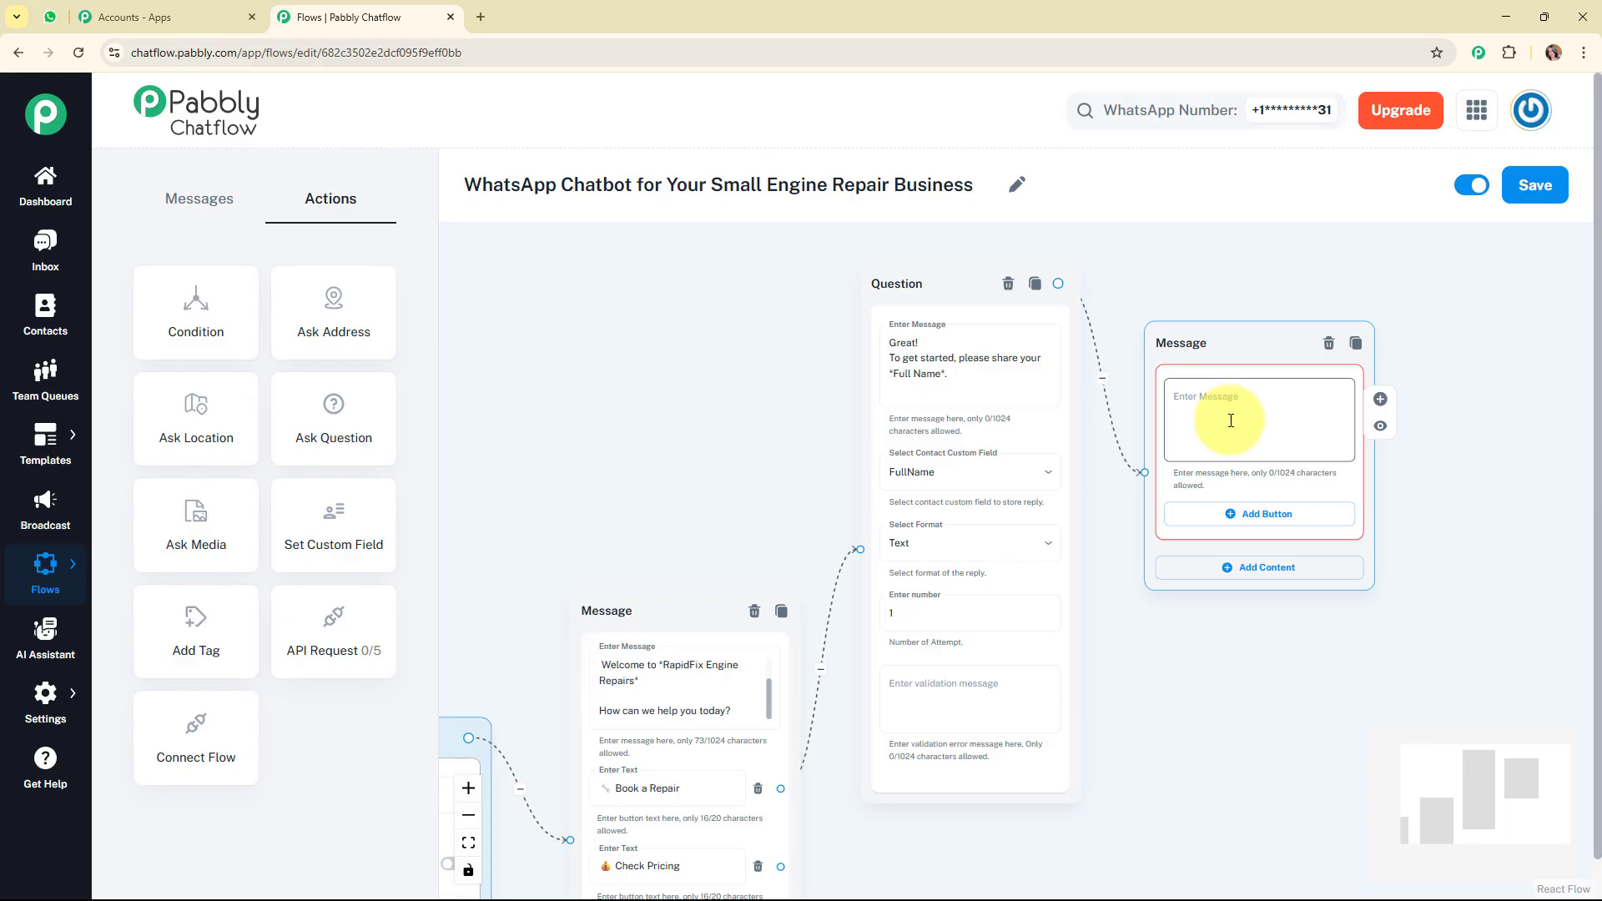
pyautogui.write('Thanks! 😊  Now, please select the *equipment type*')
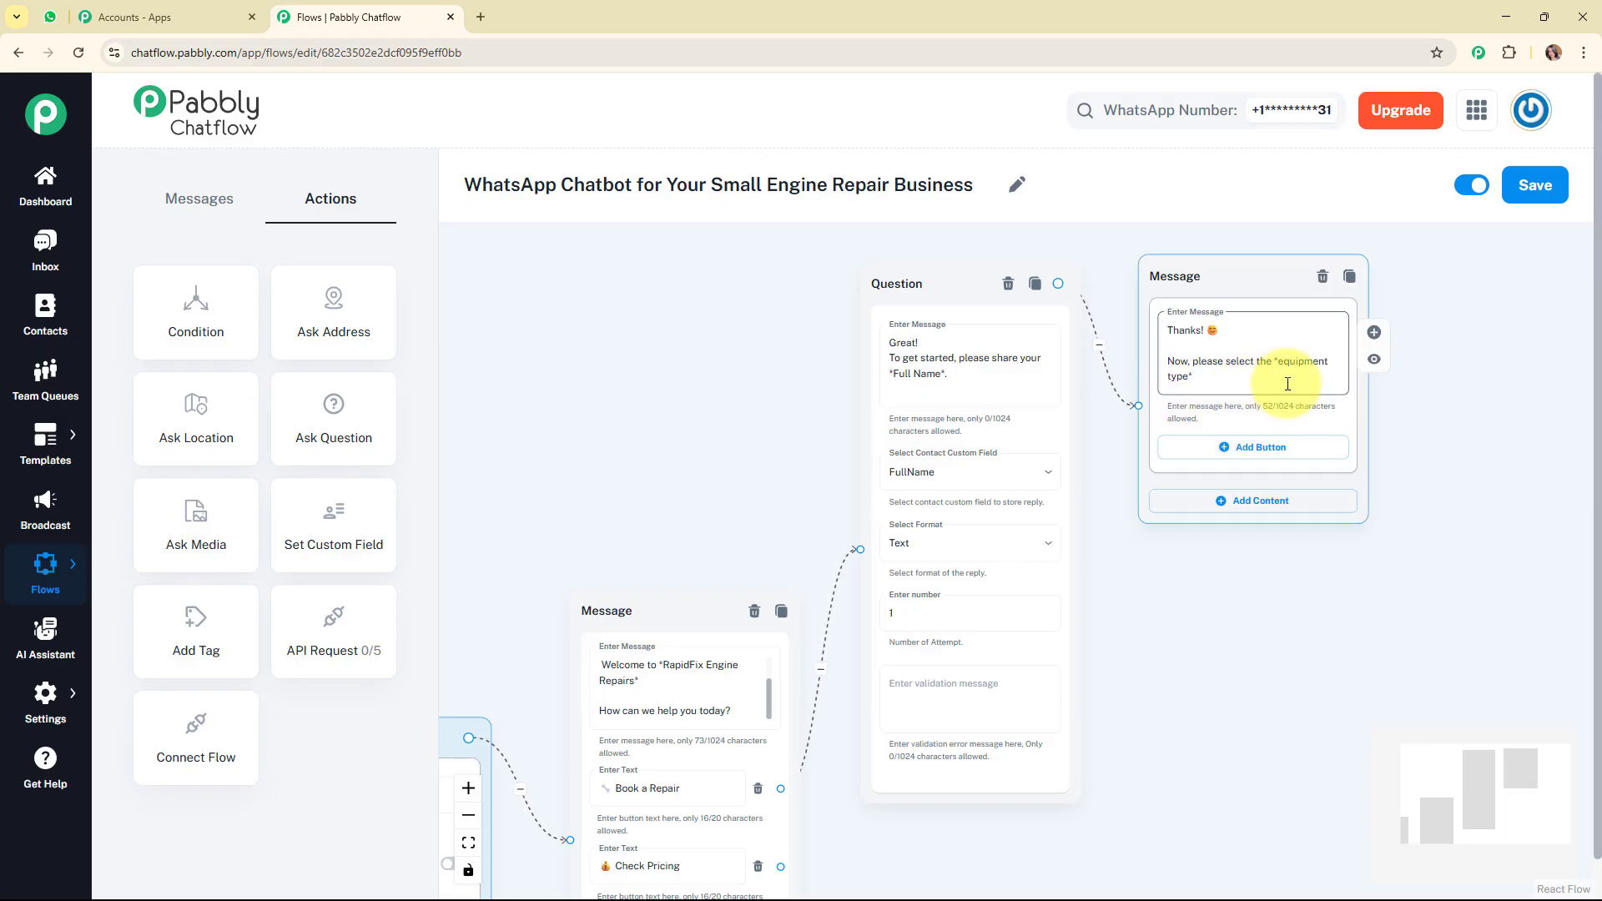
# Add three buttons to the equipment type message, labelled "Lawn Mower", "Generator" and "Chainsaw"
pyautogui.click(1259, 448)
pyautogui.click(1260, 525)
pyautogui.click(1273, 613)
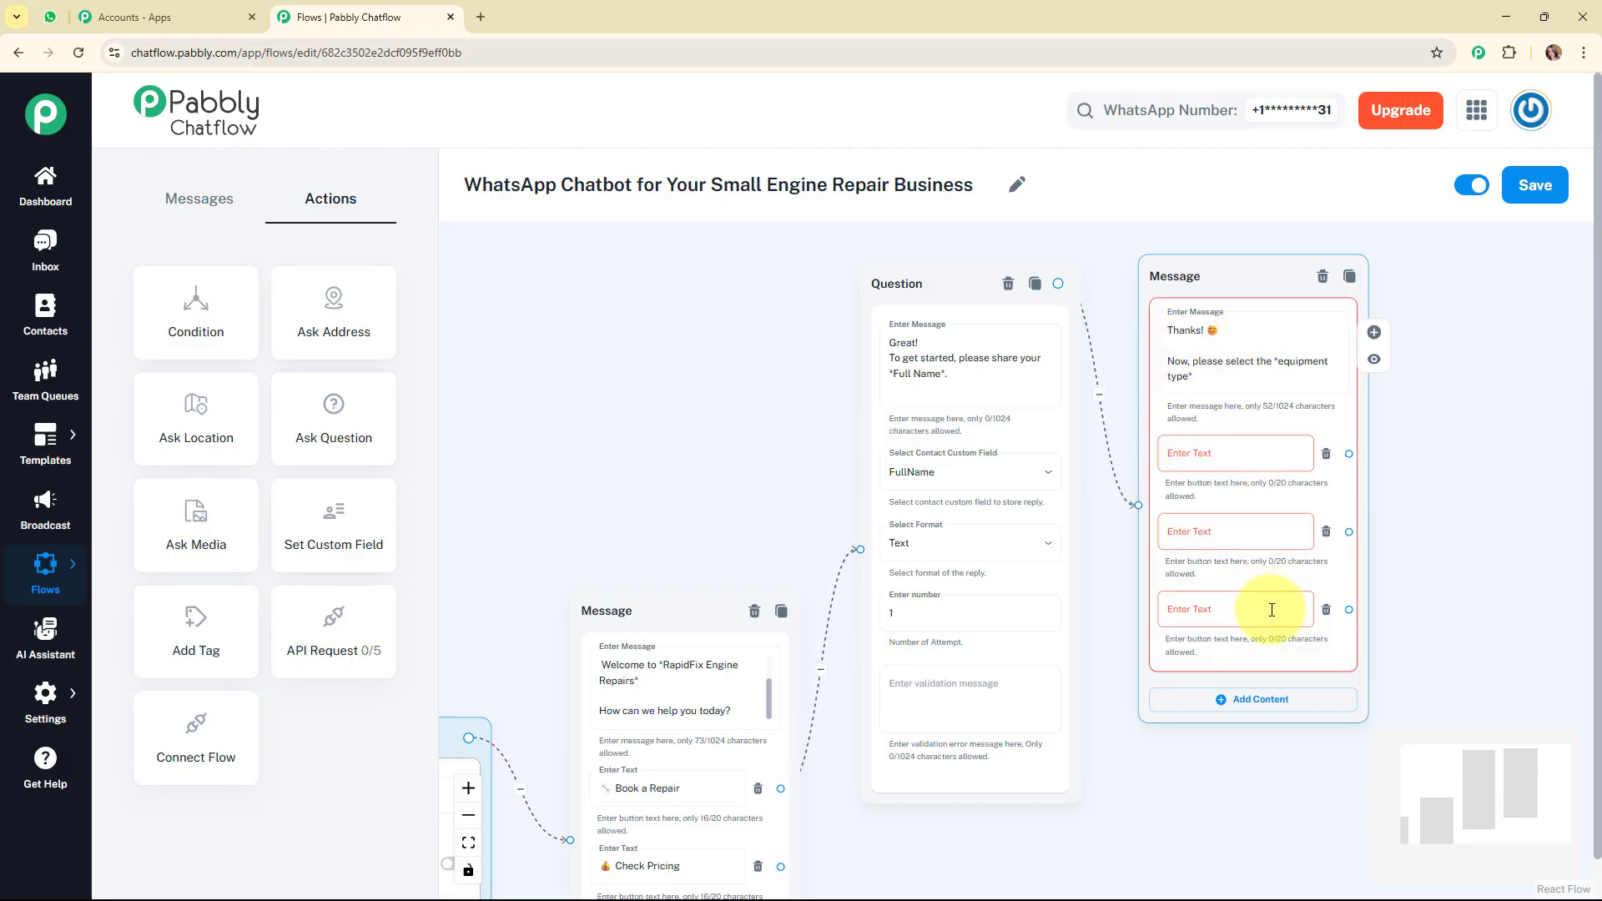
pyautogui.click(1244, 454)
pyautogui.write('Lawn Mower')
pyautogui.click(1259, 529)
pyautogui.write('Generator')
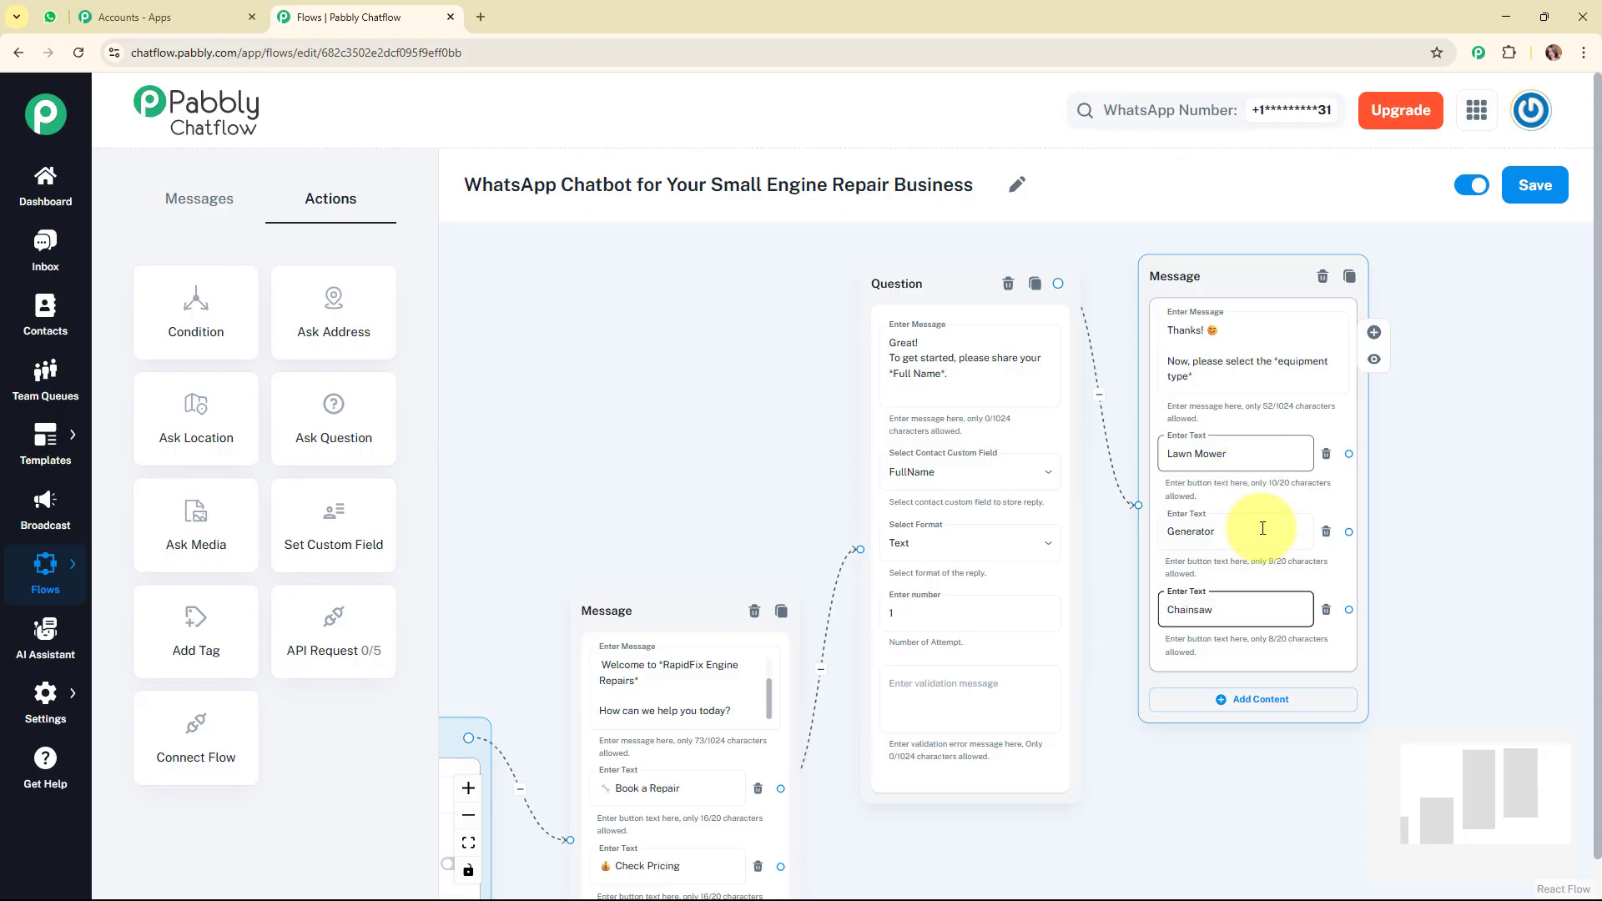
# Label the third button of the equipment type message "Chainsaw"
pyautogui.click(1269, 608)
pyautogui.write('Chainsaw')
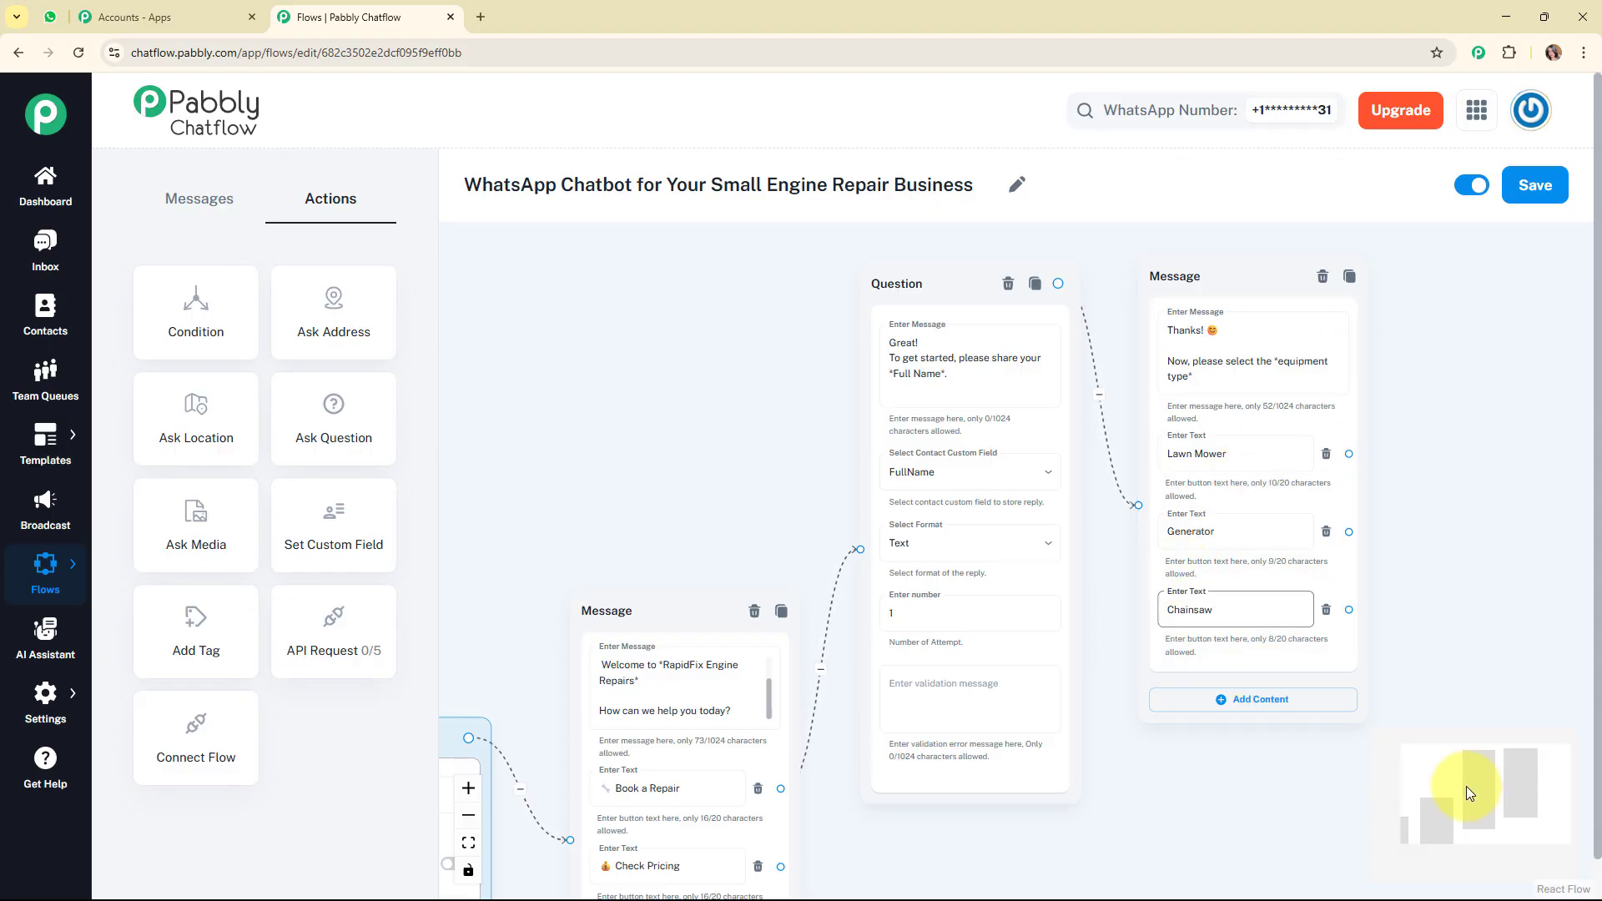
# Add an Ask Question node beside the equipment type message, reading "*Got it!* Lastly, share your *preferred date/time* for the repair or pickup."
pyautogui.moveTo(1465, 786); pyautogui.dragTo(1507, 764)
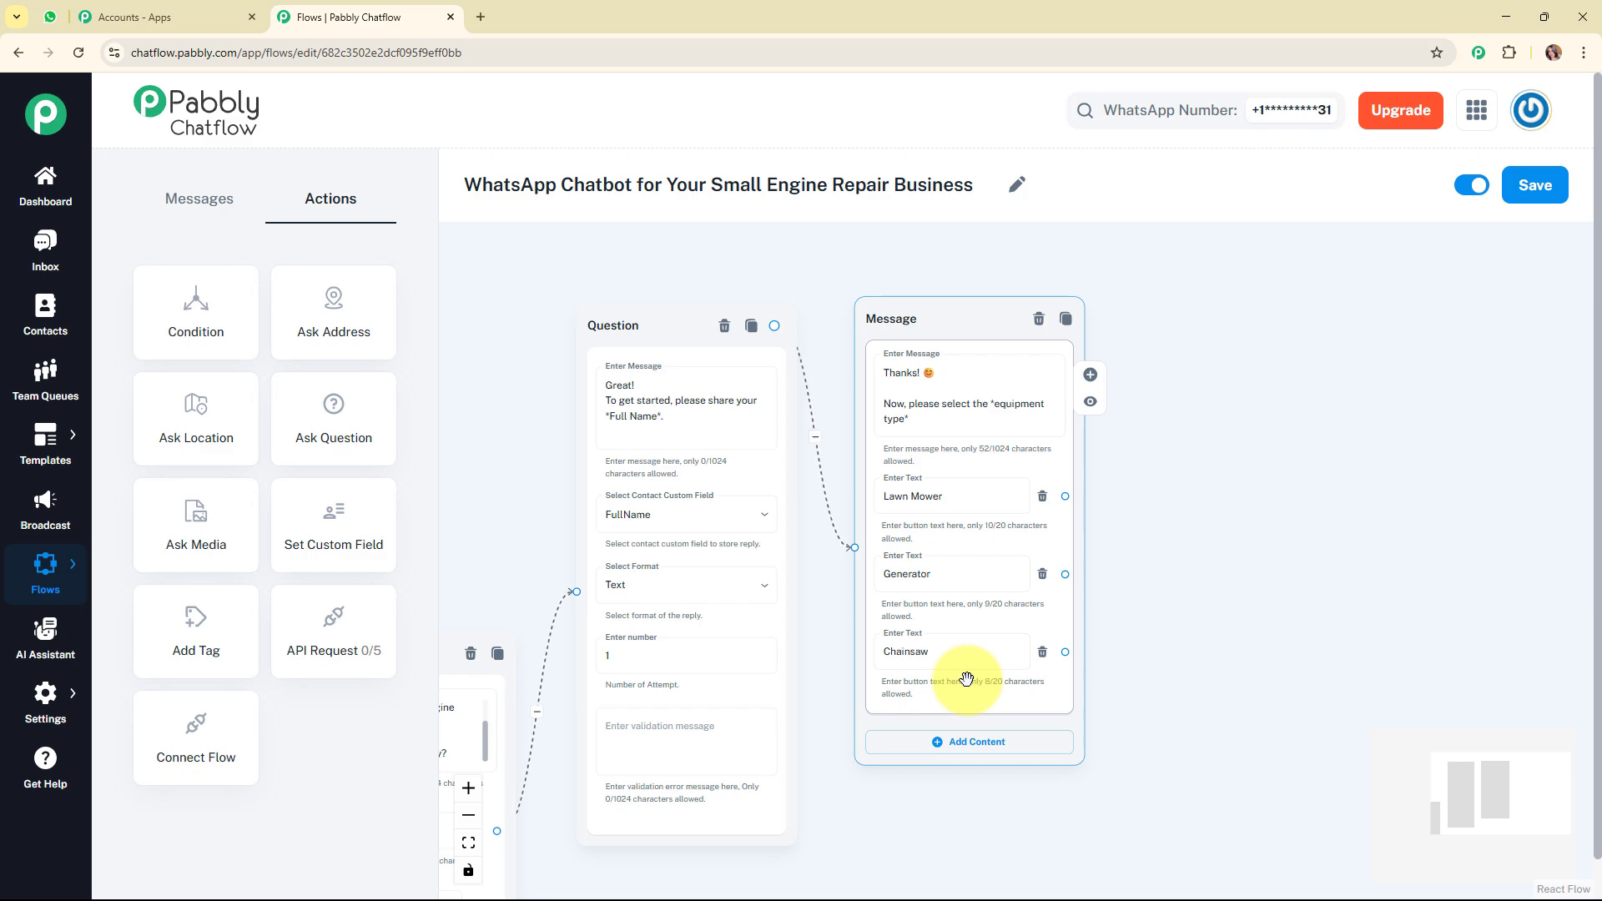
pyautogui.moveTo(344, 423); pyautogui.dragTo(1155, 319)
pyautogui.click(1185, 408)
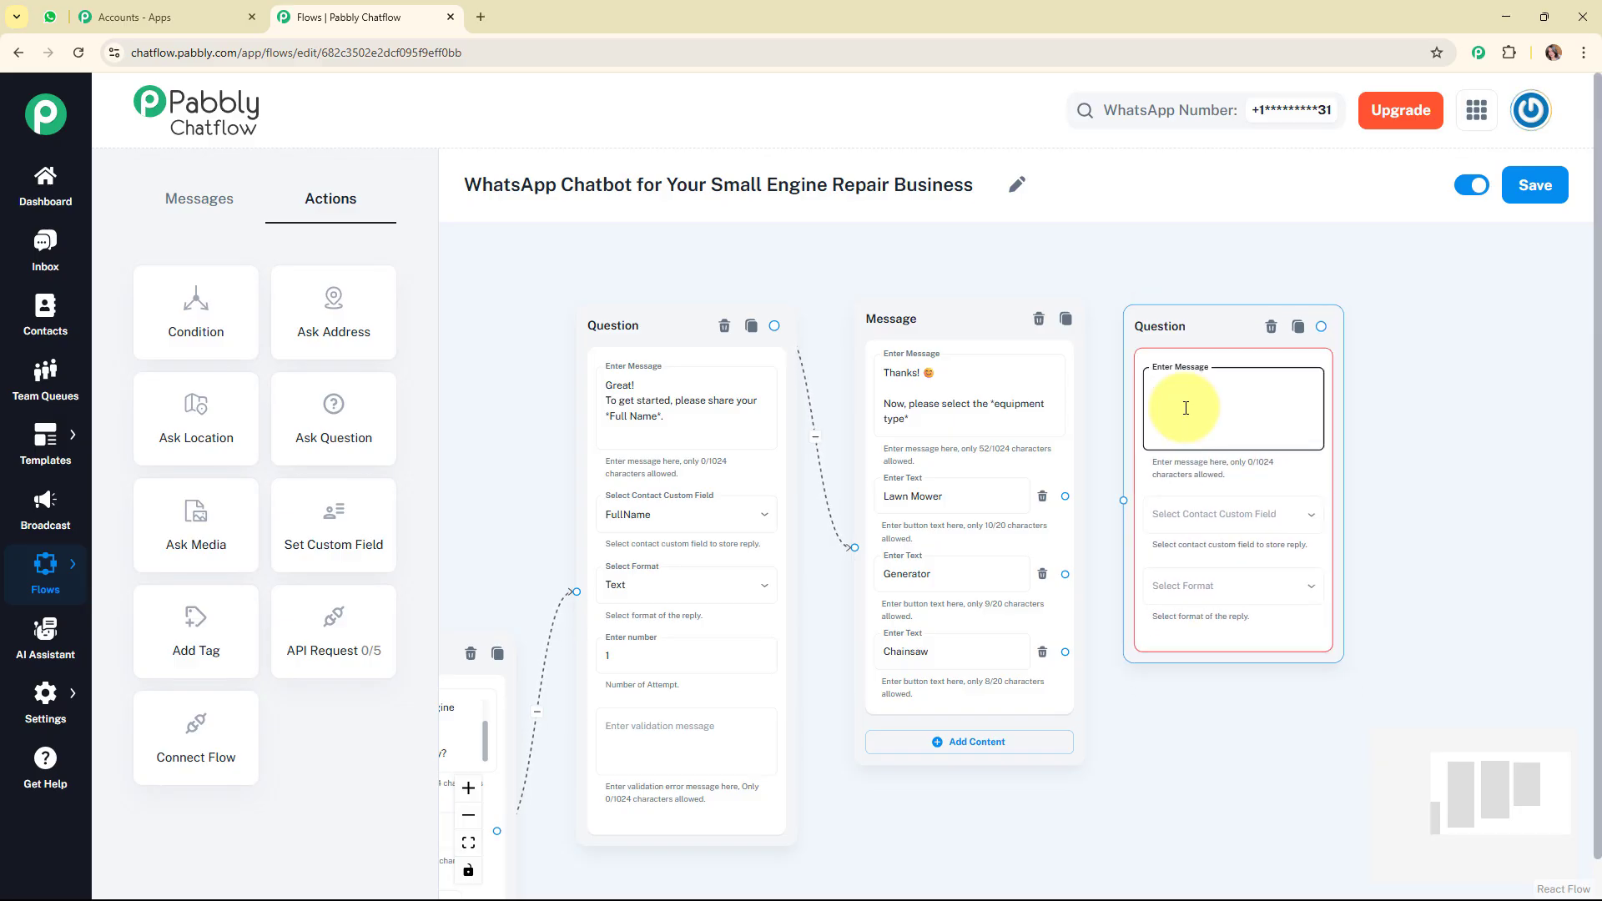
pyautogui.write('*Got it!*  Lastly, share your *preferred date/time* for the repair or pickup.')
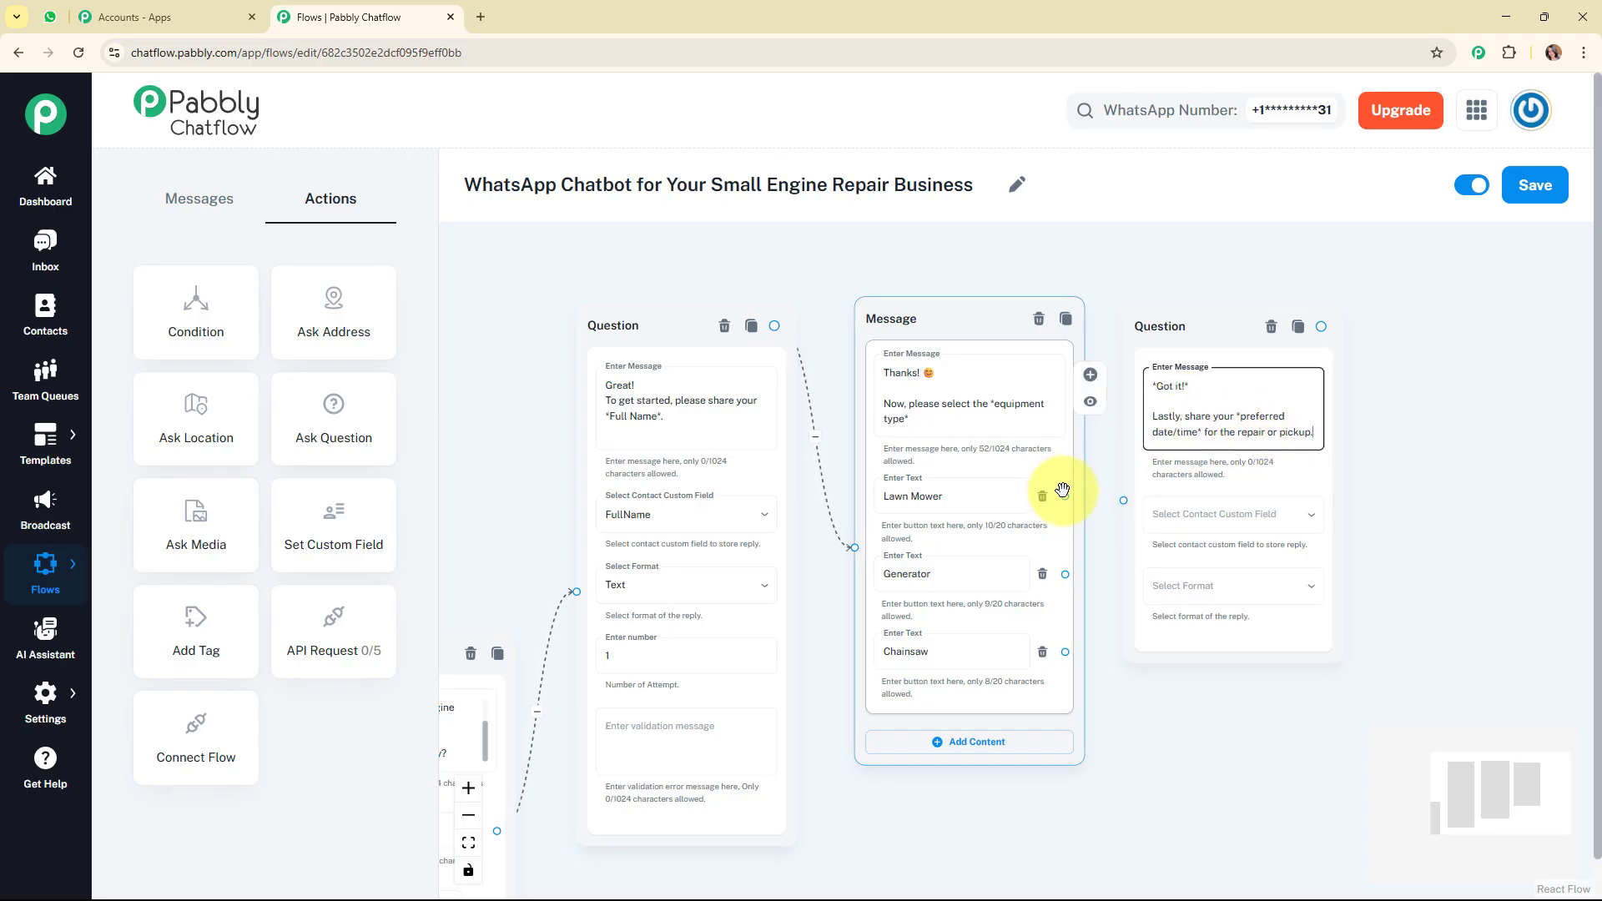
# Connect the "Lawn Mower", "Generator" and "Chainsaw" buttons to the preferred date/time Question node
pyautogui.moveTo(1064, 495); pyautogui.dragTo(1123, 500)
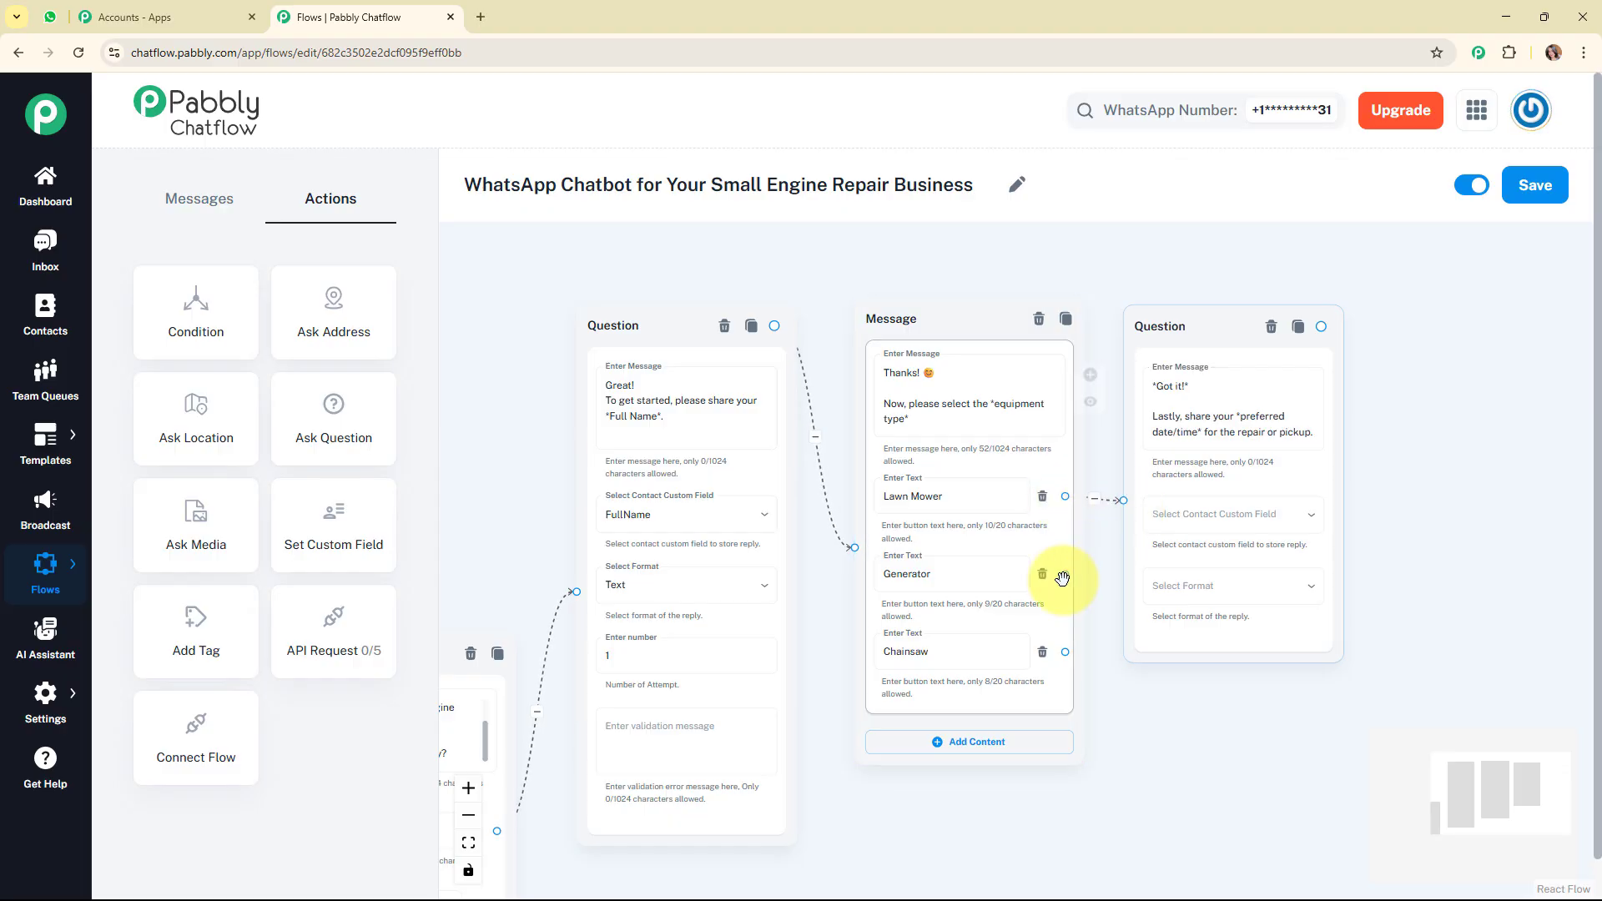
pyautogui.moveTo(1065, 574); pyautogui.dragTo(1121, 502)
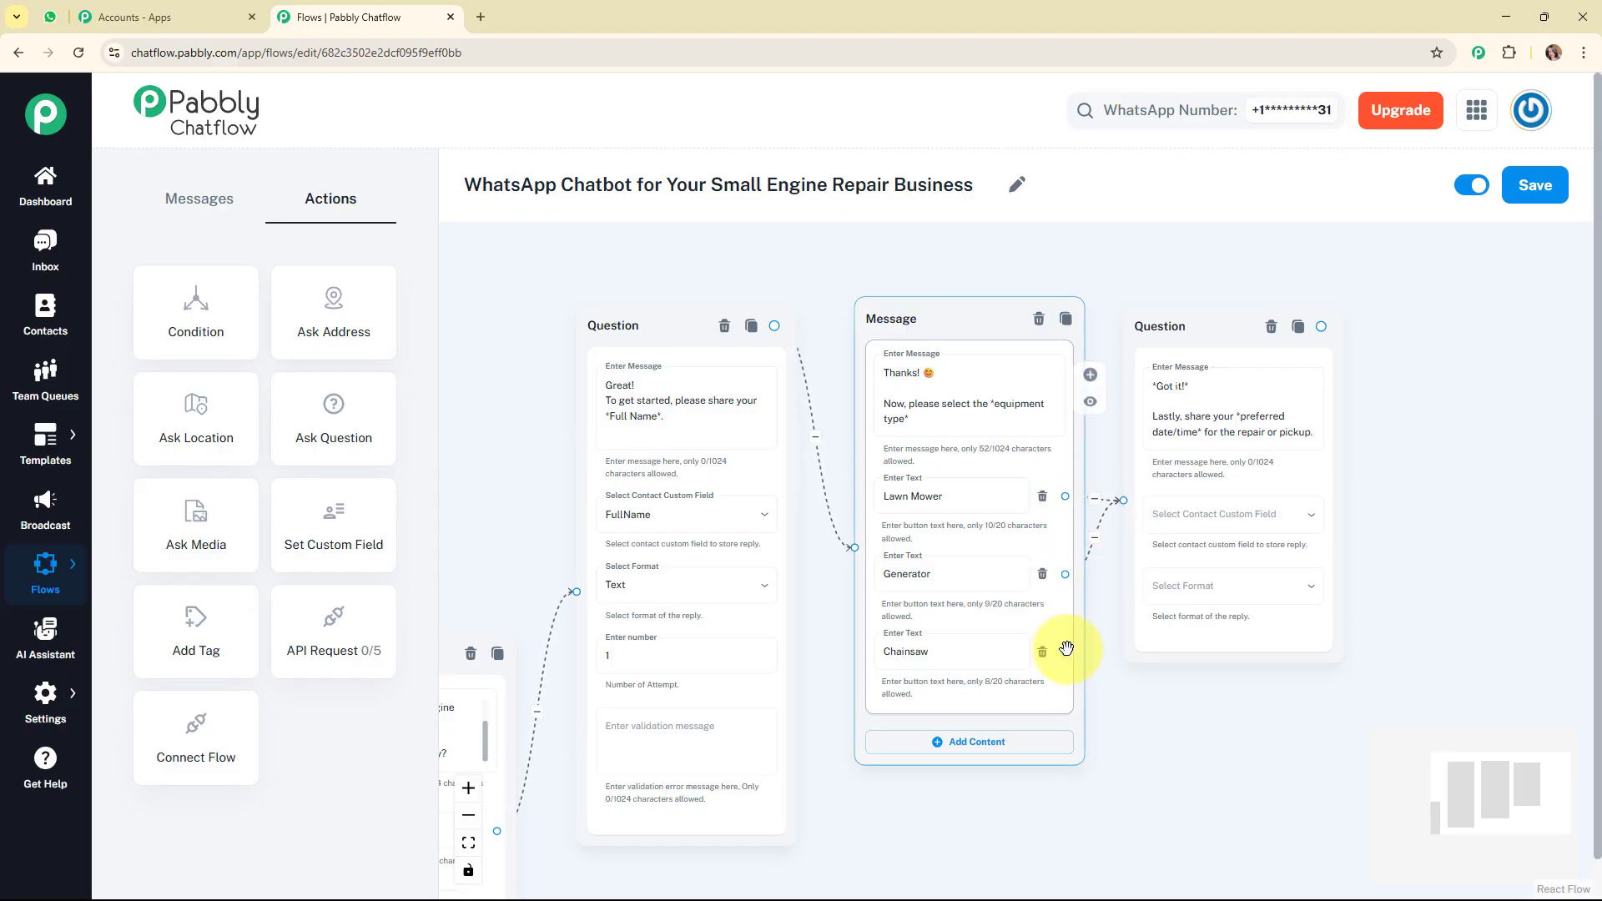
pyautogui.moveTo(1064, 652); pyautogui.dragTo(1124, 501)
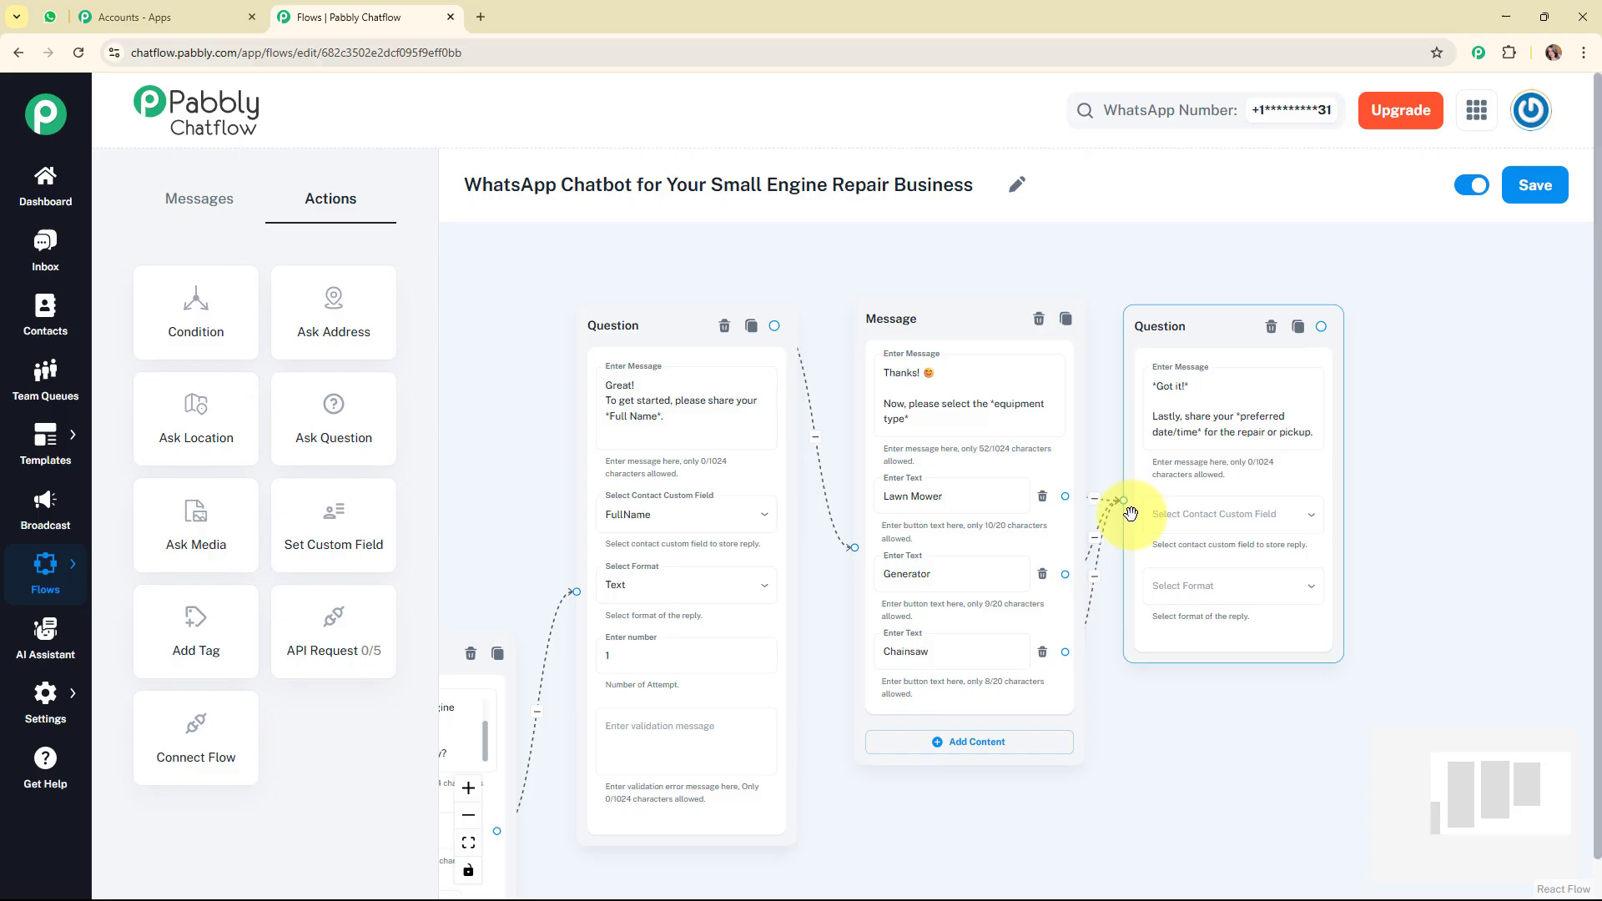
# Store the date/time question's reply in the Date contact custom field and set its format to Text
pyautogui.click(1203, 512)
pyautogui.click(1196, 754)
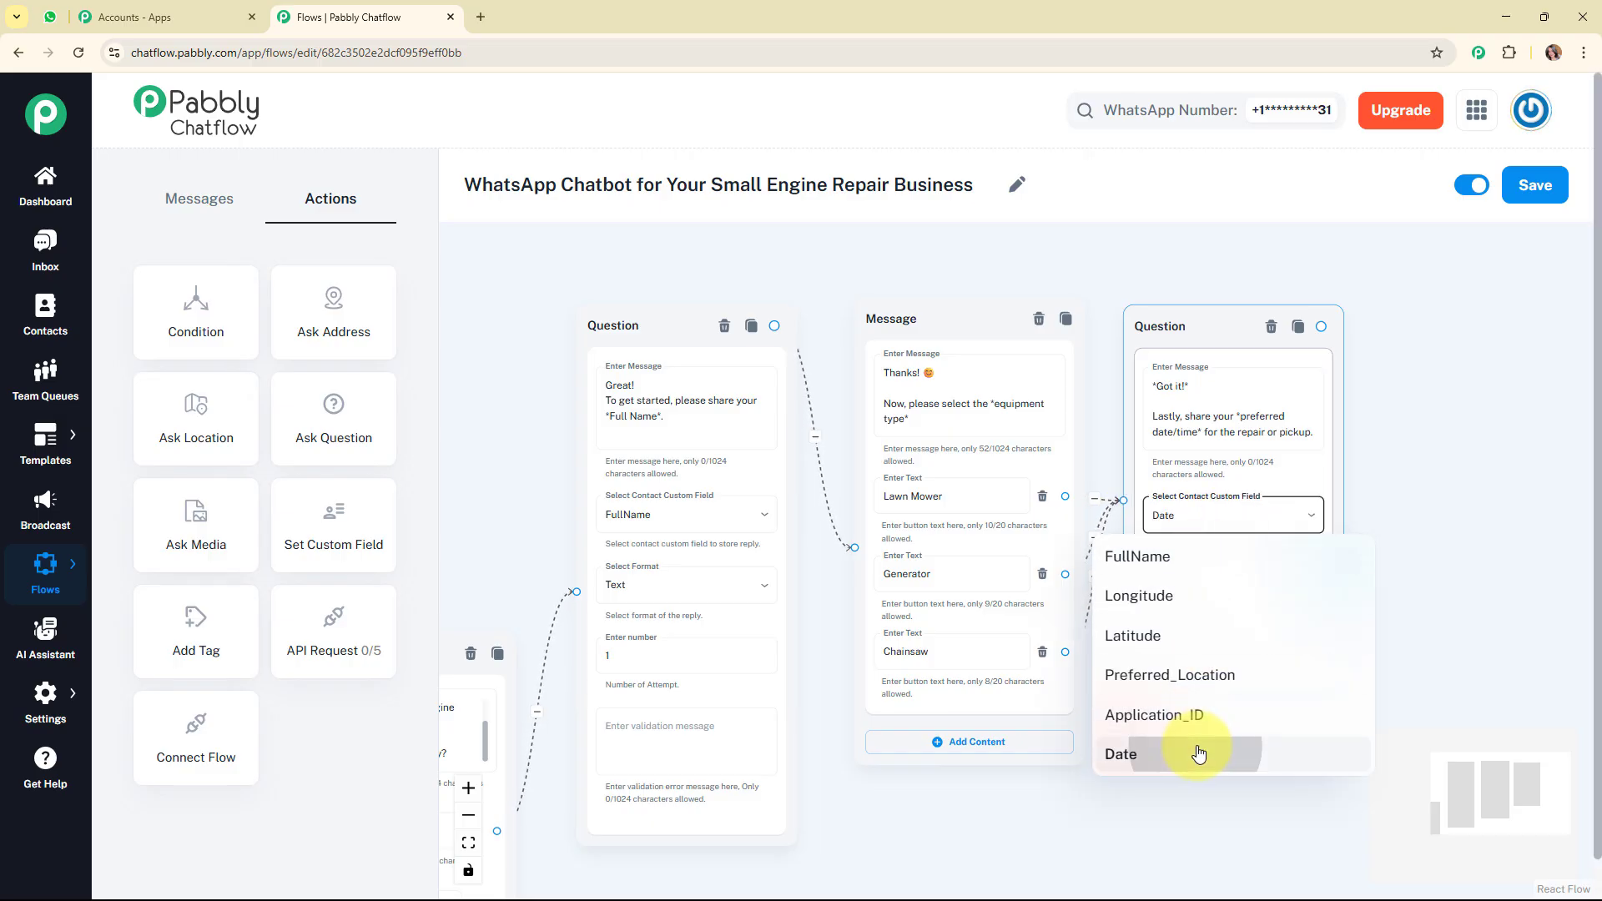
pyautogui.click(1238, 586)
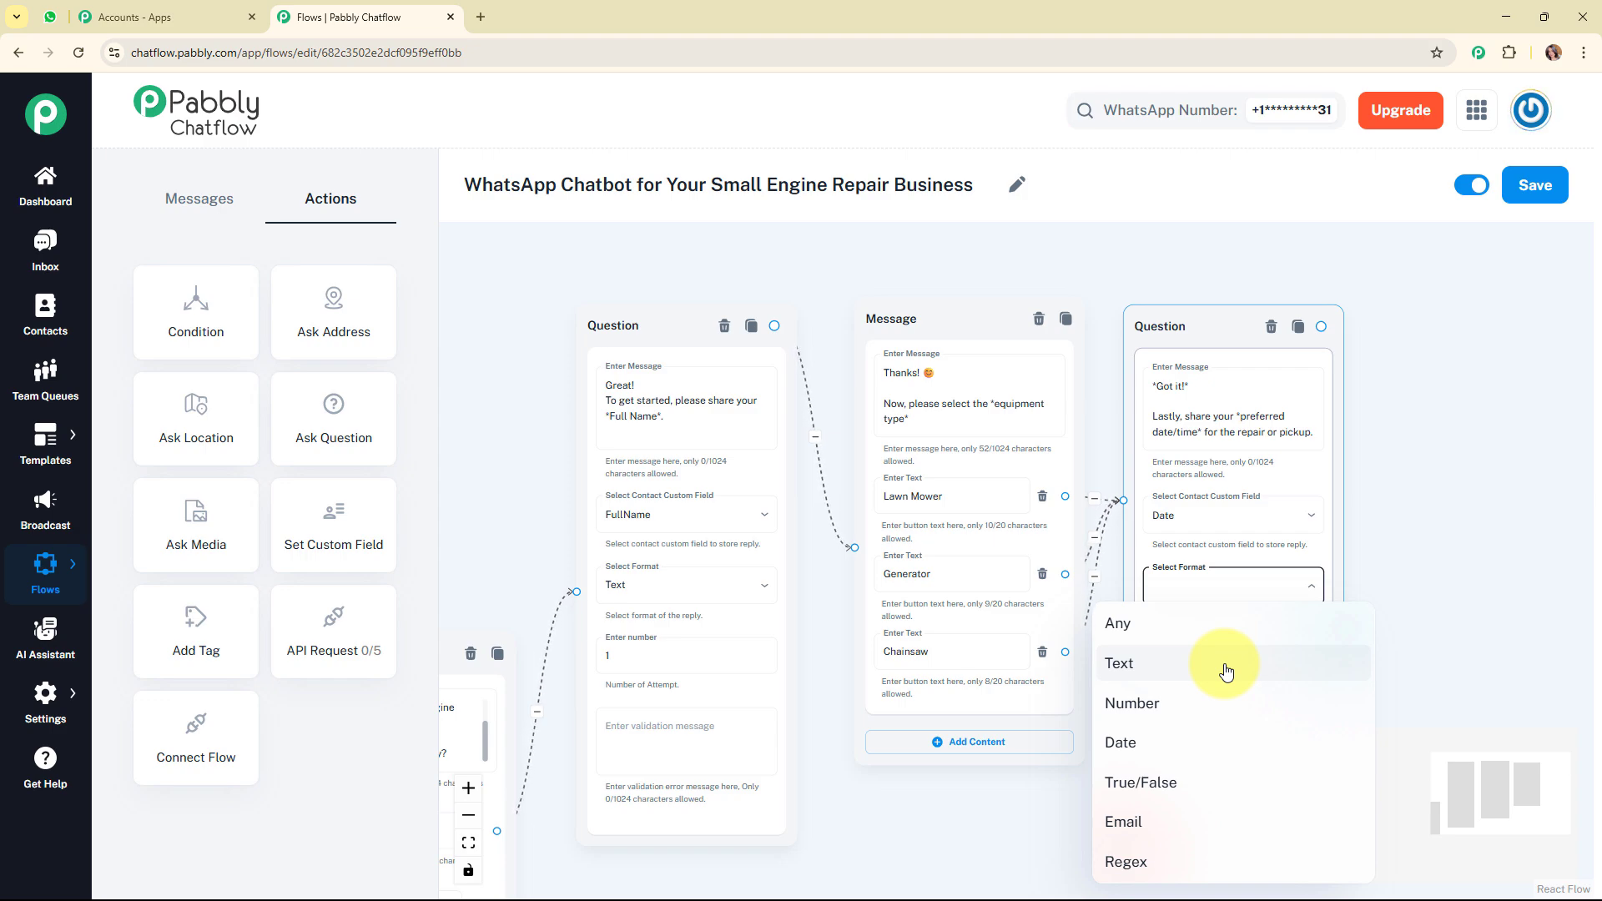
pyautogui.click(1225, 667)
# Rearrange the equipment type Message and date/time Question nodes so they sit side by side with clear spacing
pyautogui.moveTo(1227, 669); pyautogui.dragTo(1265, 606)
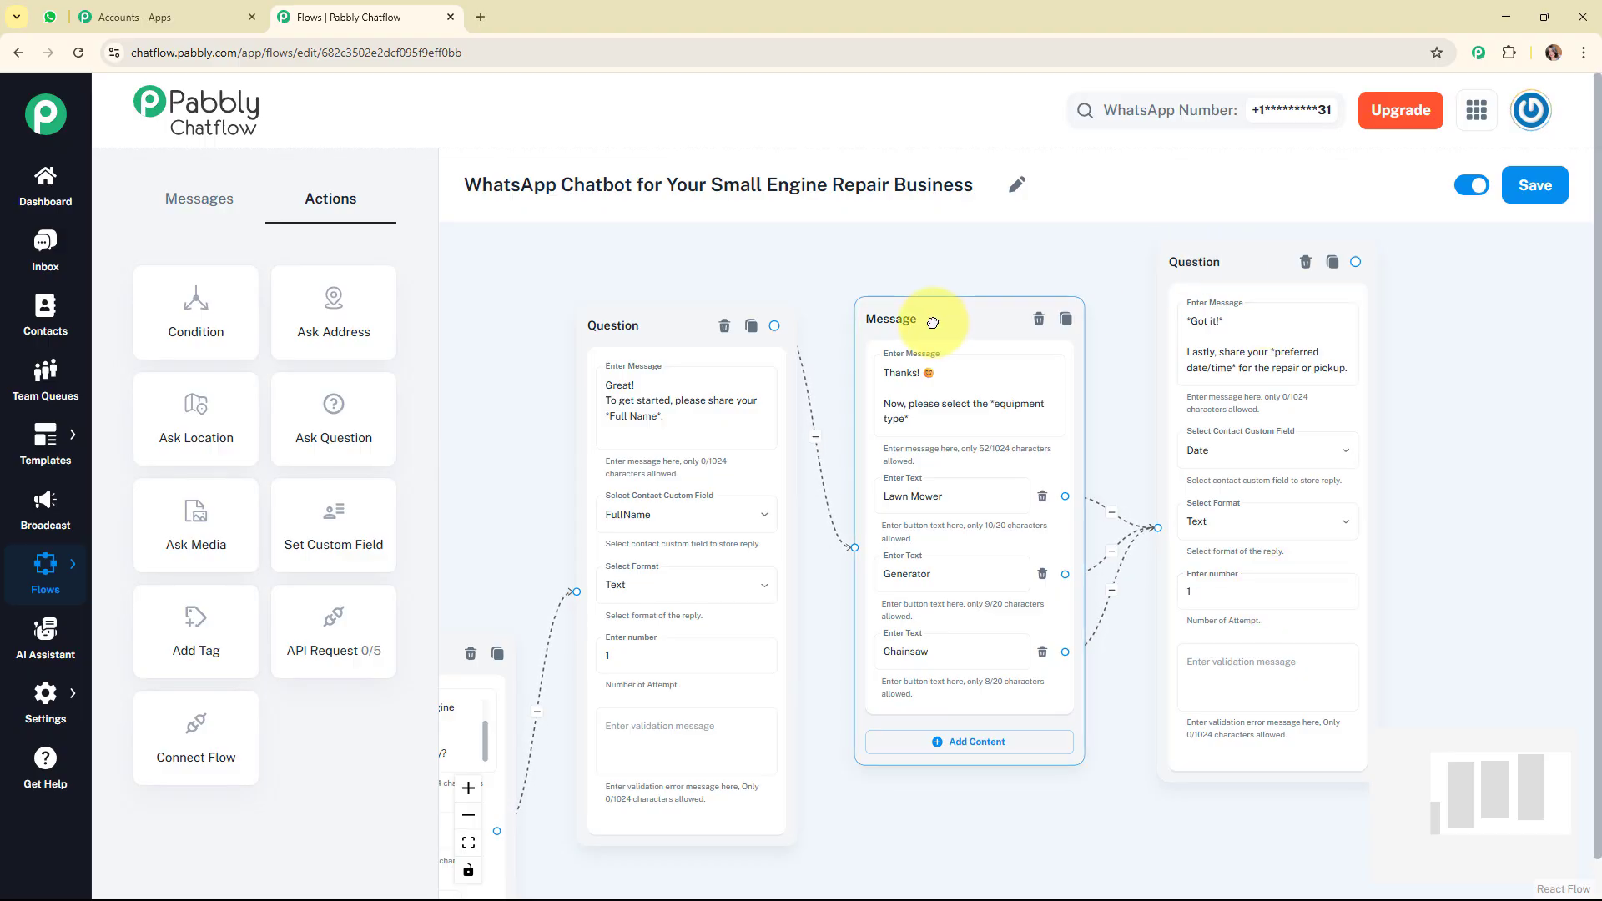
pyautogui.moveTo(926, 318); pyautogui.dragTo(914, 314)
pyautogui.moveTo(1203, 262); pyautogui.dragTo(1173, 293)
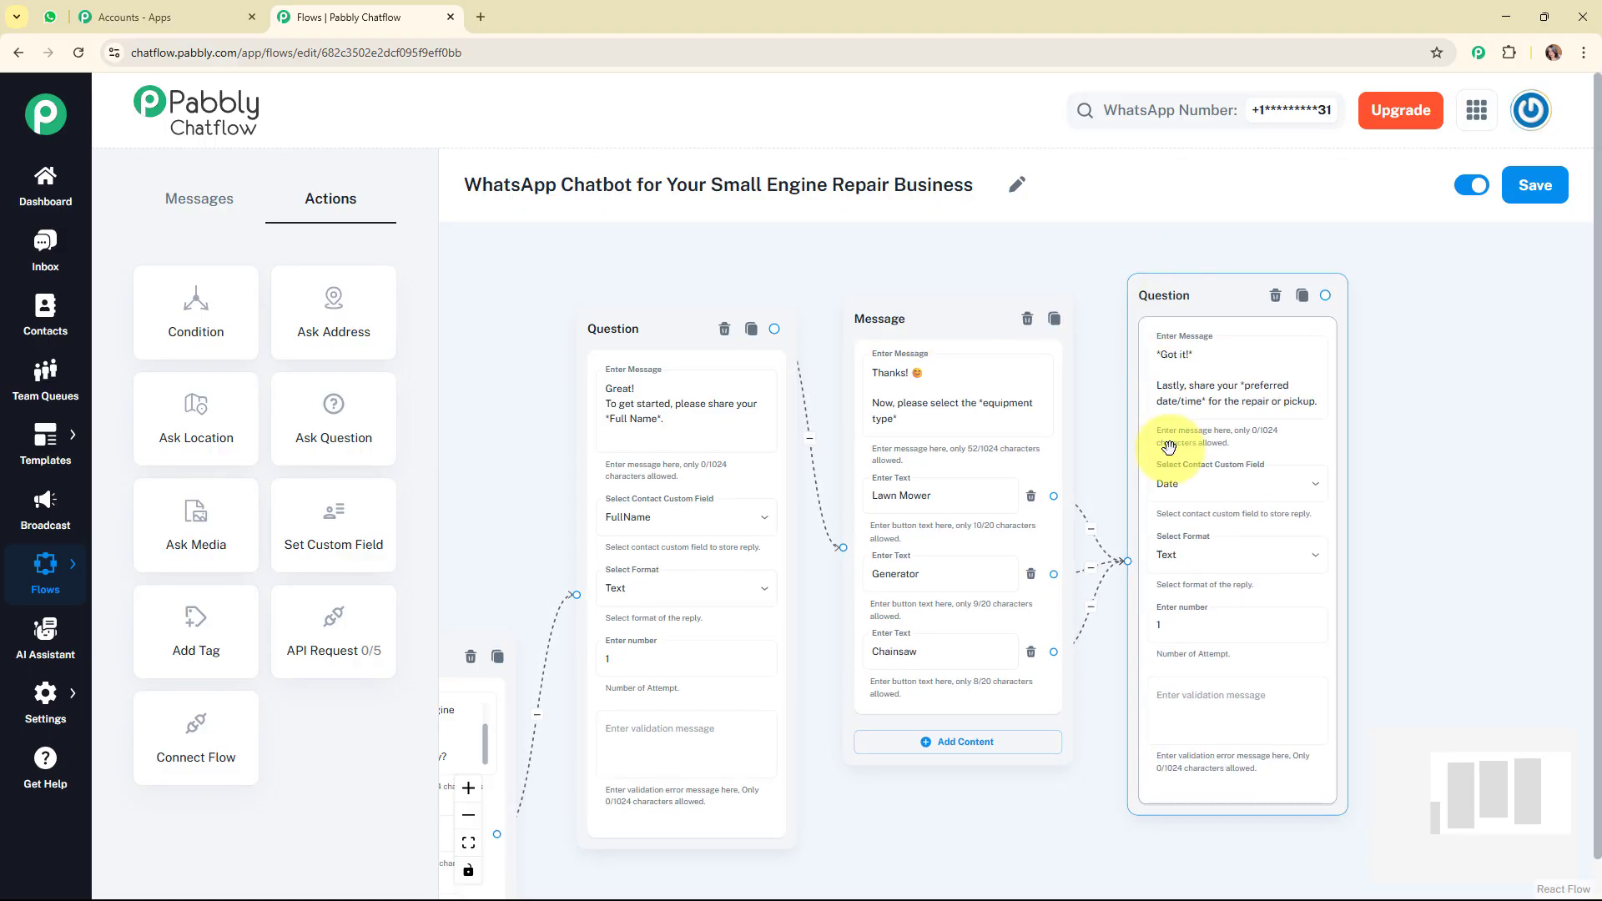
pyautogui.click(1191, 363)
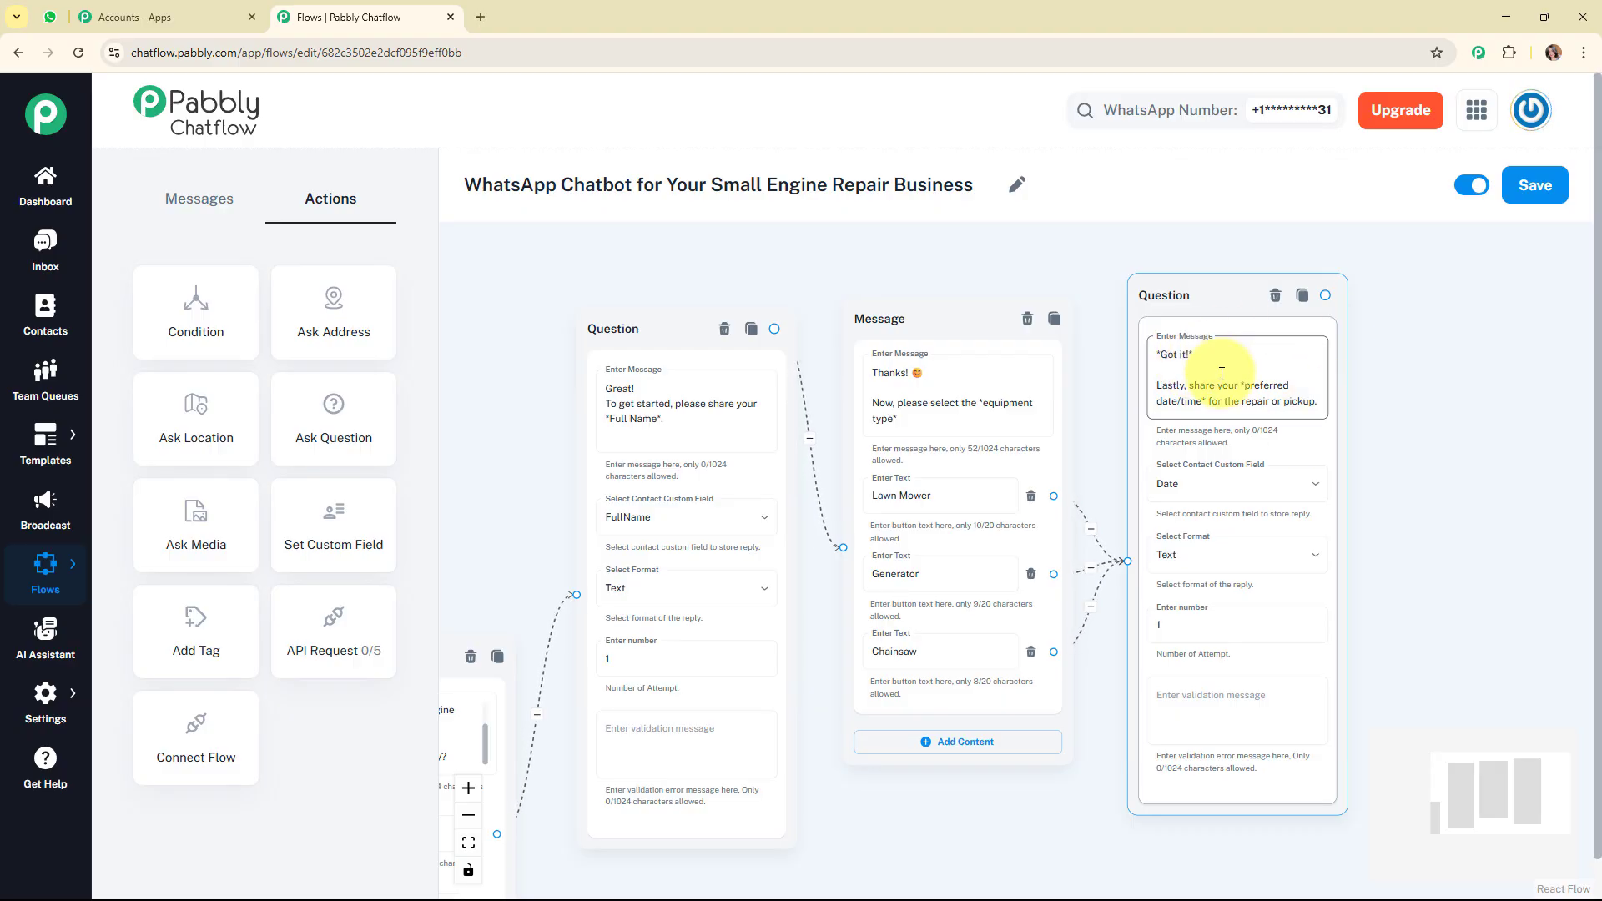
# Add a message connected from the date/time Question, starting "✅ *Thank you!* Your repair request has been received." and promising to confirm availability shortly
pyautogui.moveTo(1325, 295); pyautogui.dragTo(1456, 420)
pyautogui.click(1473, 451)
pyautogui.moveTo(1500, 772); pyautogui.dragTo(1506, 739)
pyautogui.click(1208, 499)
pyautogui.hotkey('ctrl', 'v')
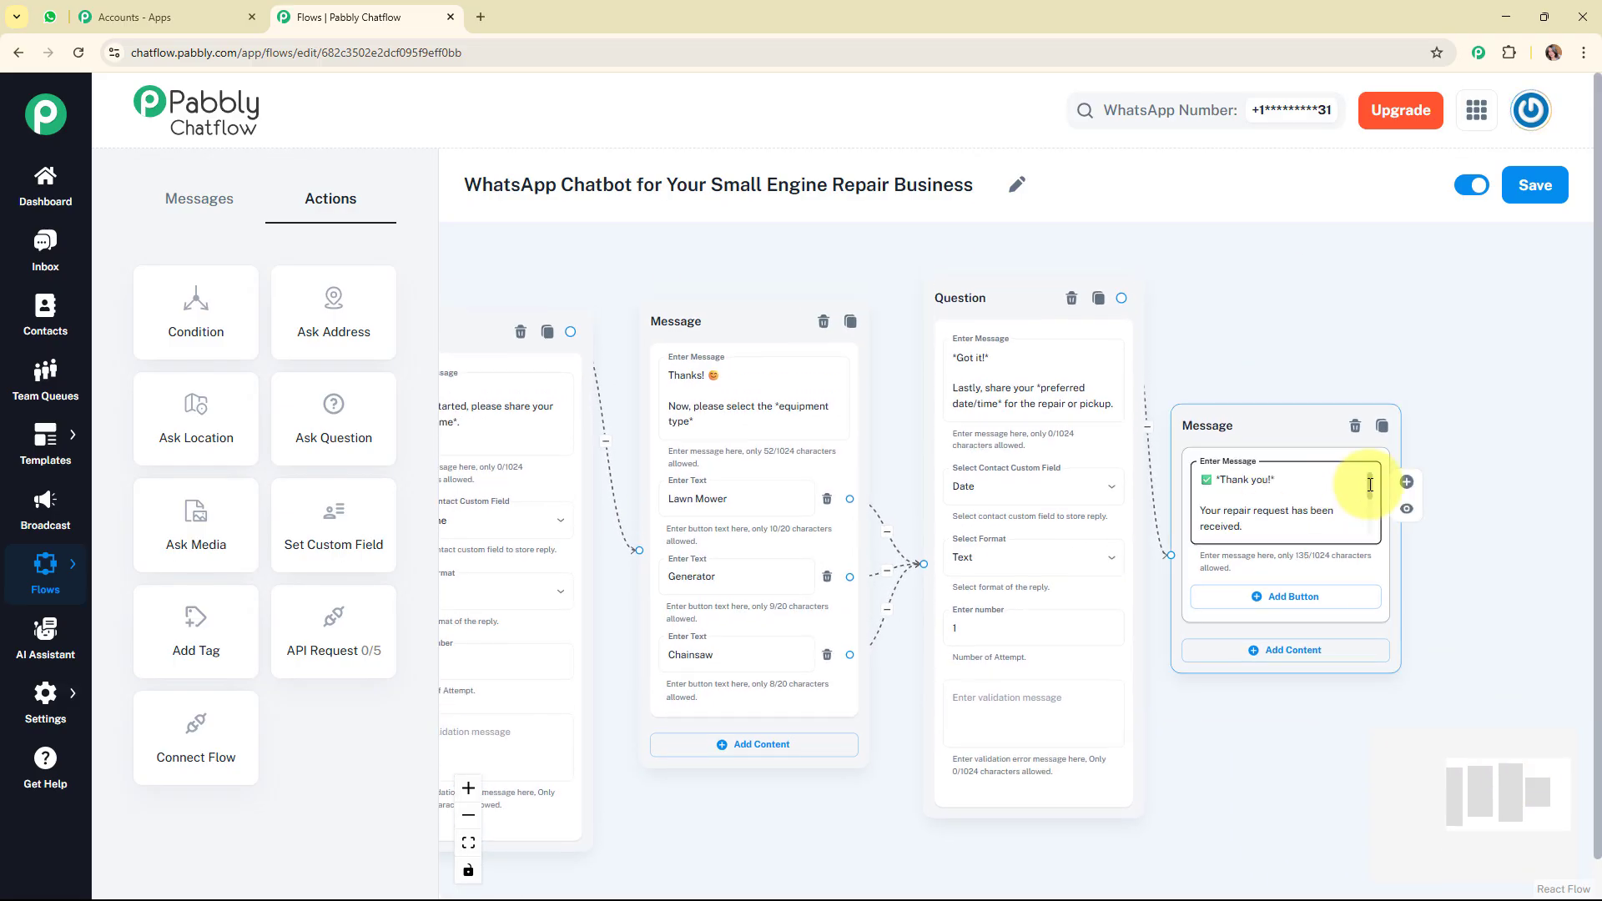
pyautogui.scroll(-1, 1372, 507)
pyautogui.moveTo(1373, 506); pyautogui.dragTo(1370, 521)
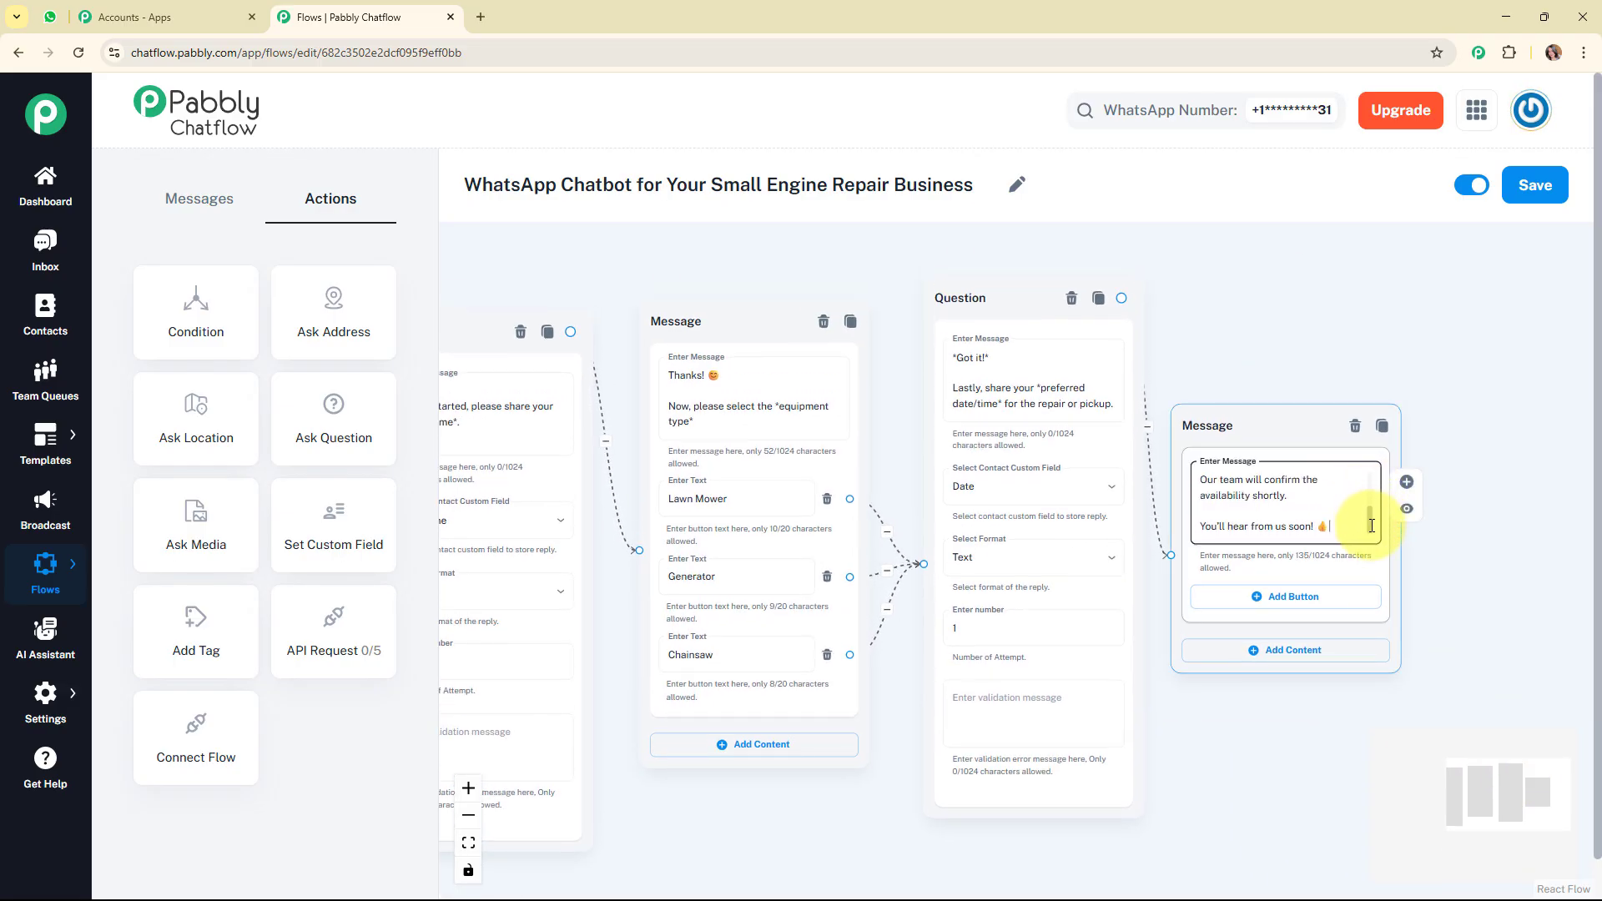
pyautogui.moveTo(1299, 418); pyautogui.dragTo(1322, 397)
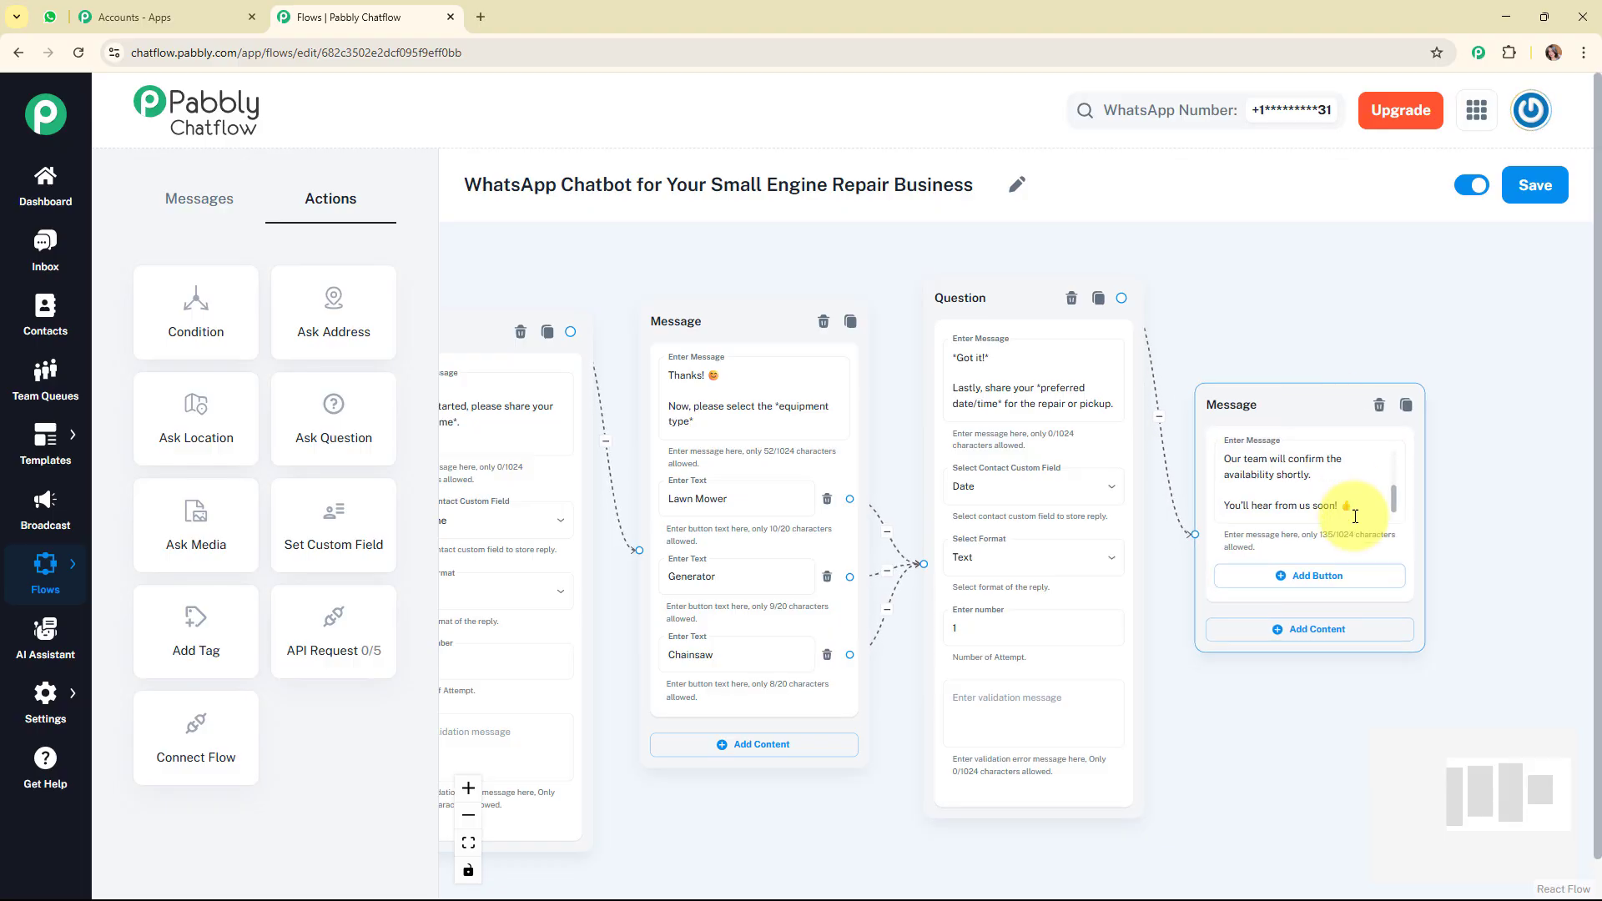
# Add a Text + Button message connected from "Check Pricing", containing the pricing text that ends with "*Would you like to book a service?*"
pyautogui.moveTo(1498, 773); pyautogui.dragTo(1434, 818)
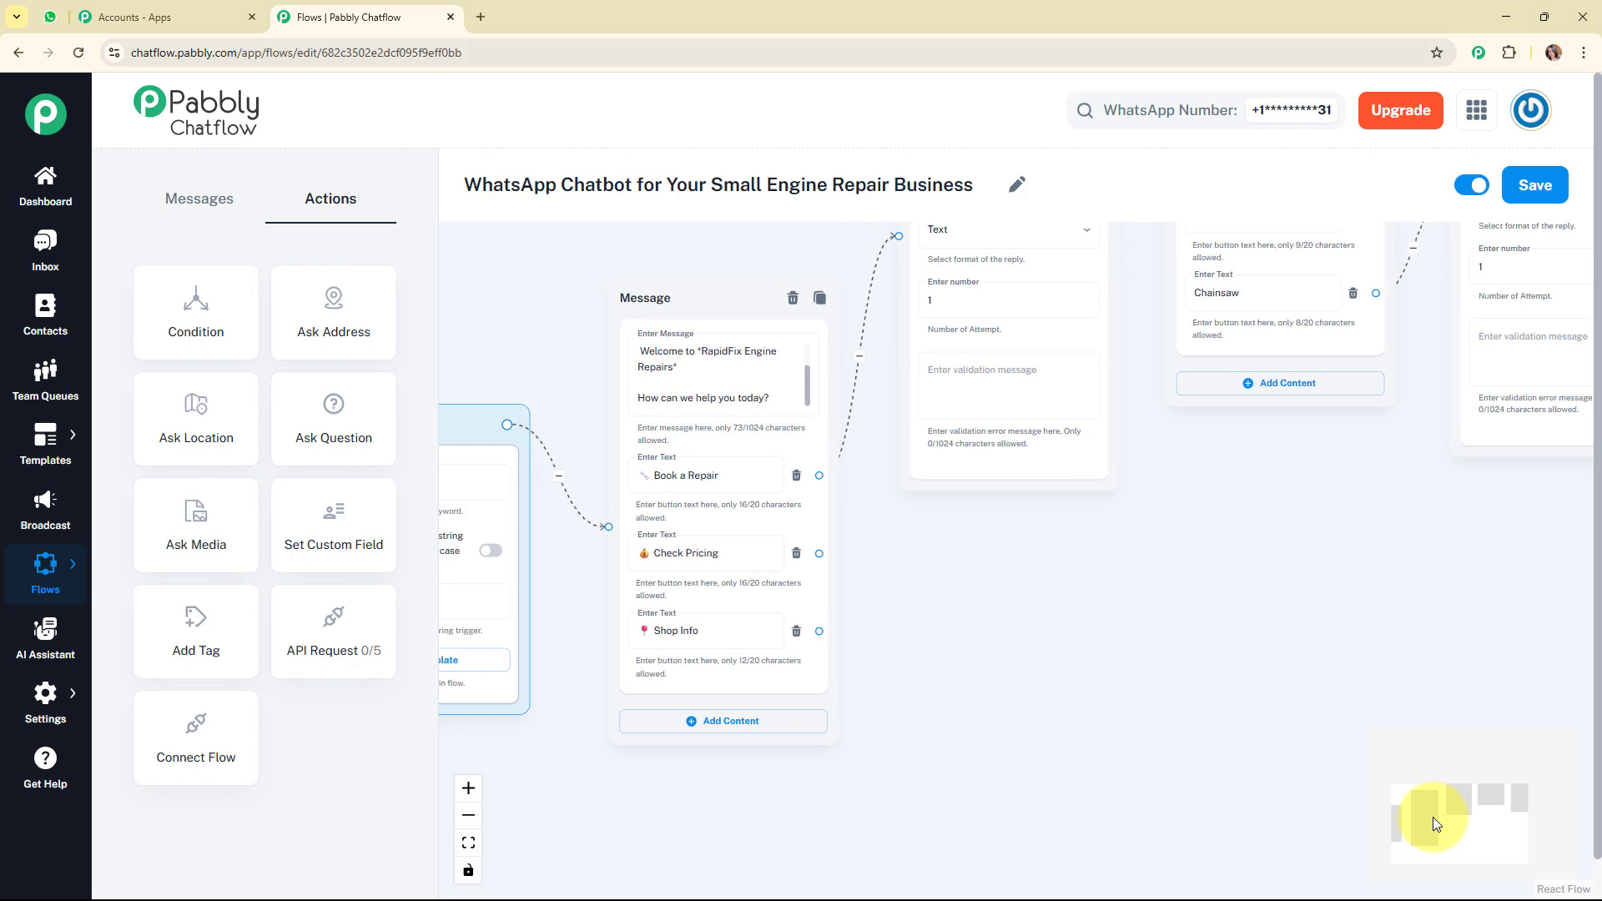
pyautogui.click(663, 387)
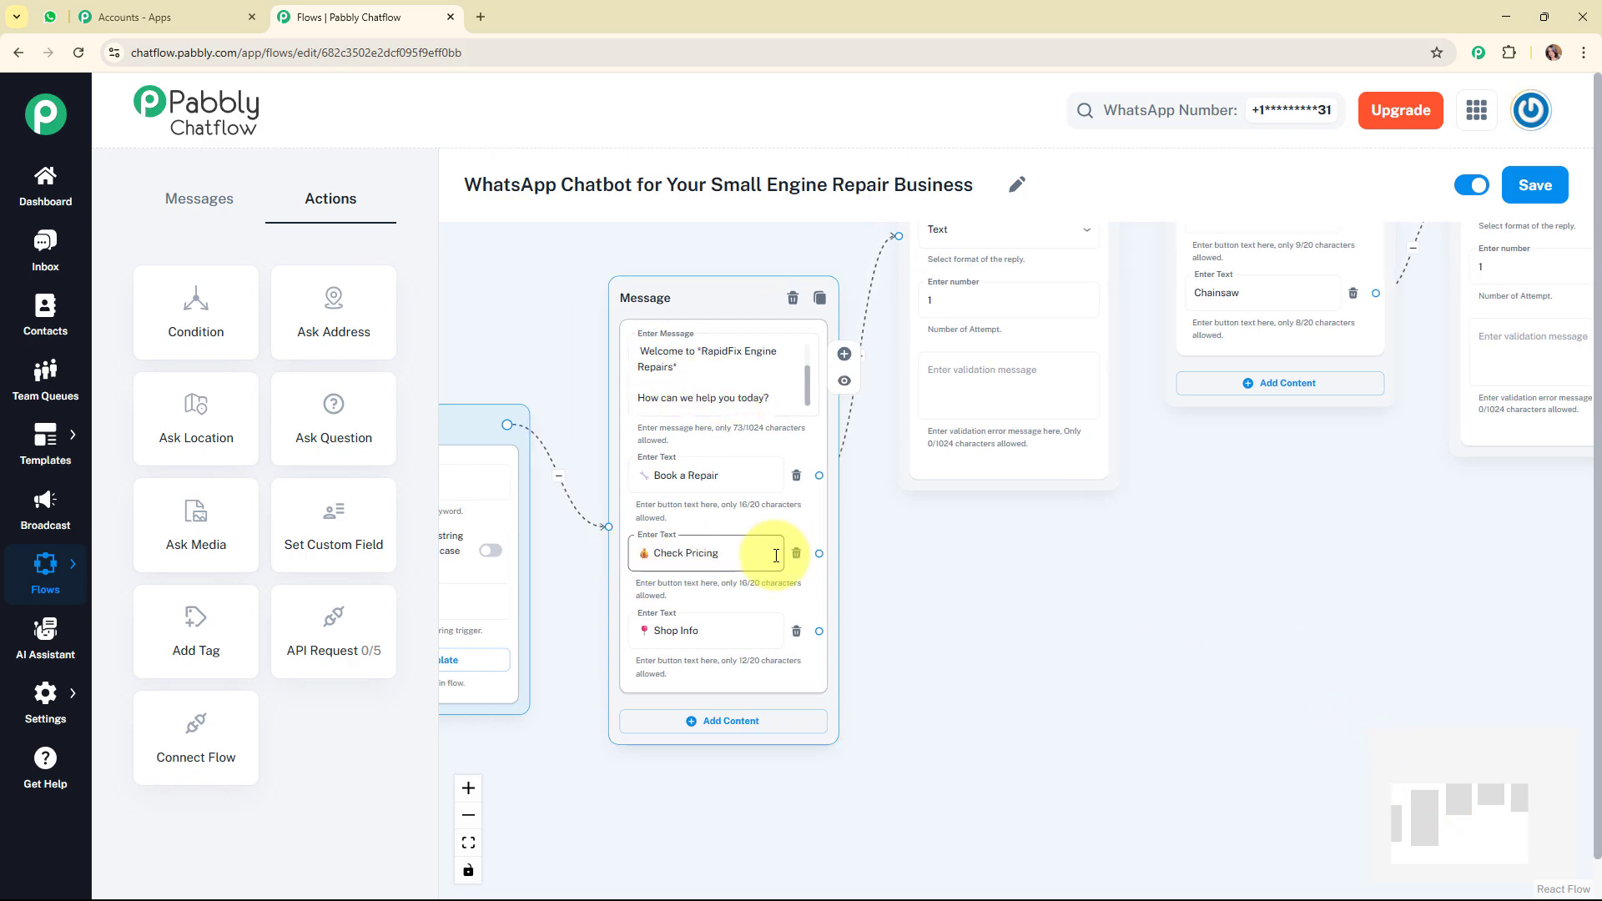
pyautogui.moveTo(819, 553); pyautogui.dragTo(919, 554)
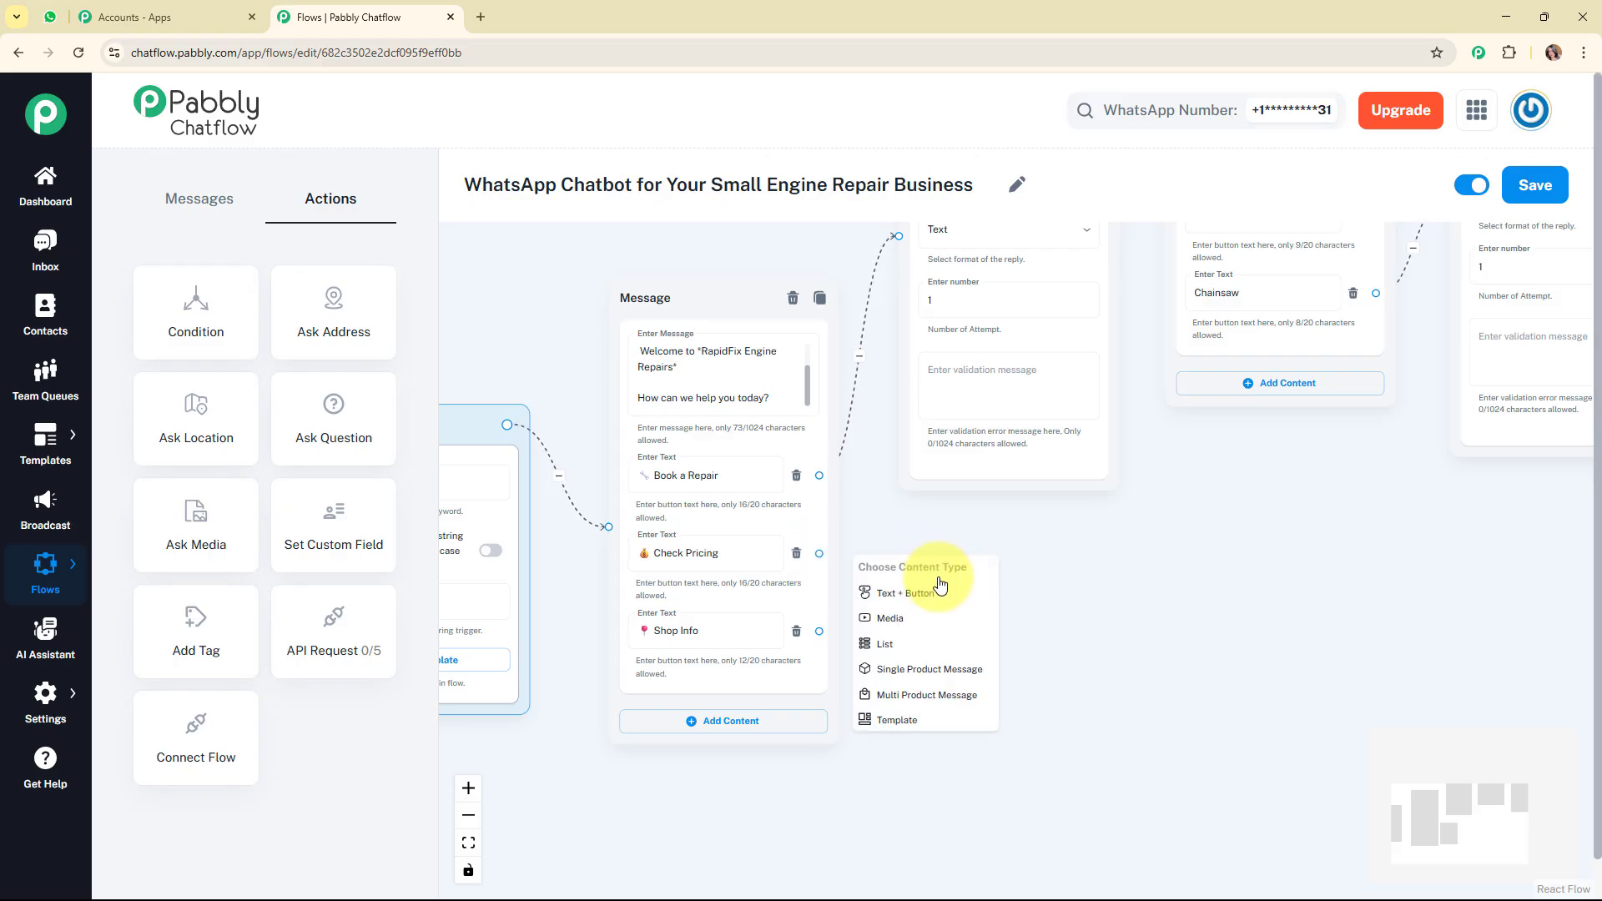
pyautogui.click(937, 594)
pyautogui.click(982, 602)
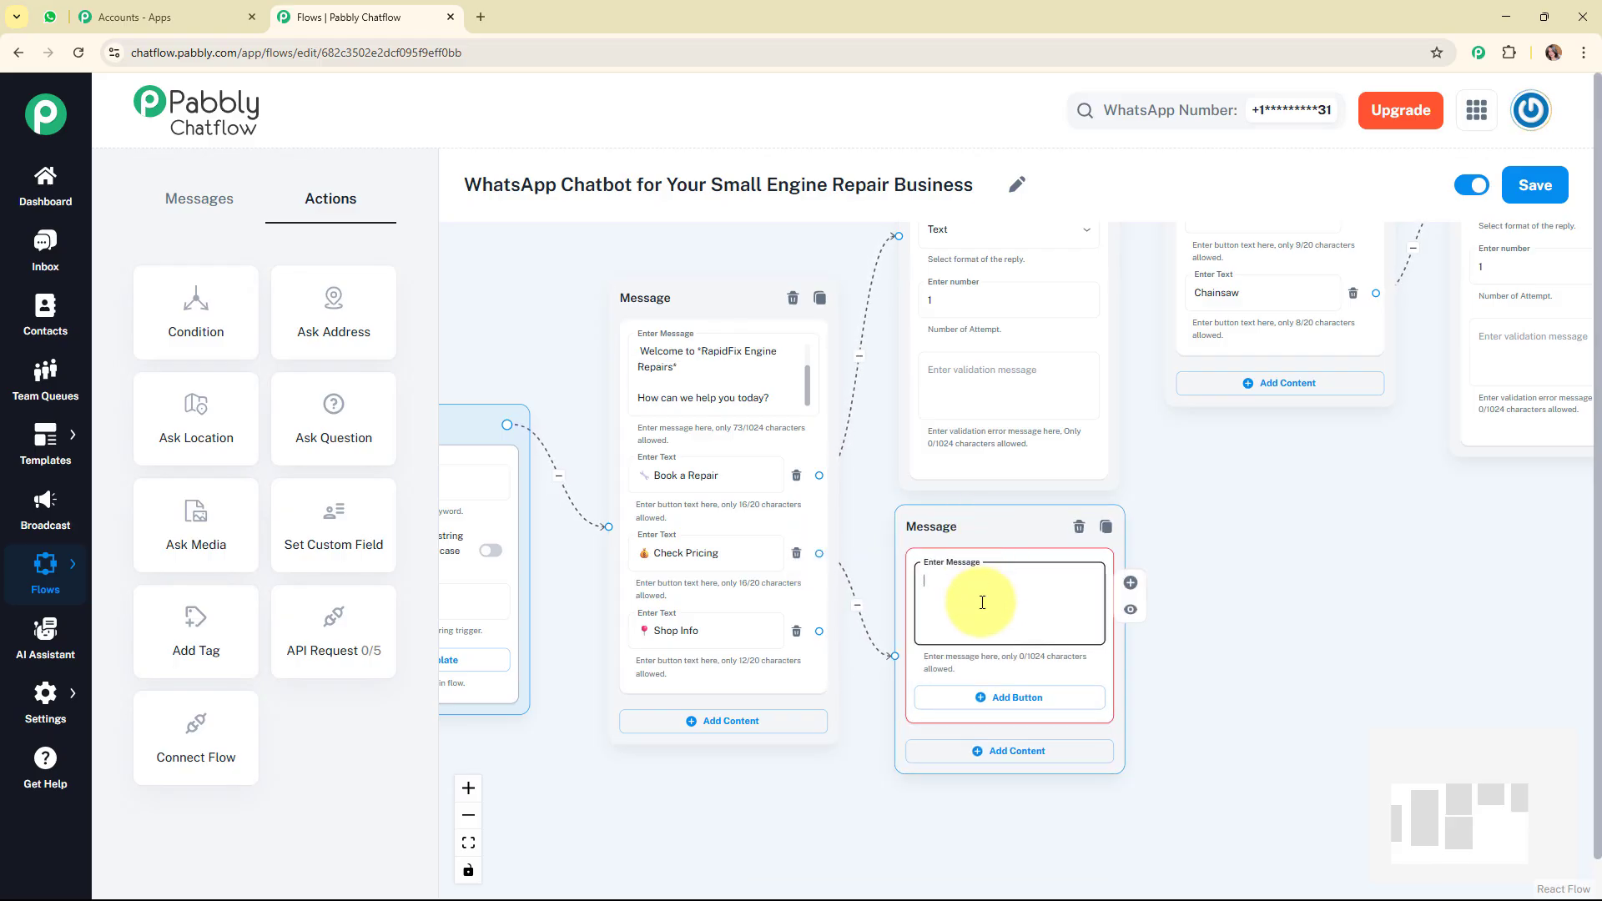
pyautogui.moveTo(1093, 620)
pyautogui.mouseDown()
pyautogui.moveTo(1092, 572)
pyautogui.moveTo(1083, 628)
pyautogui.mouseUp()
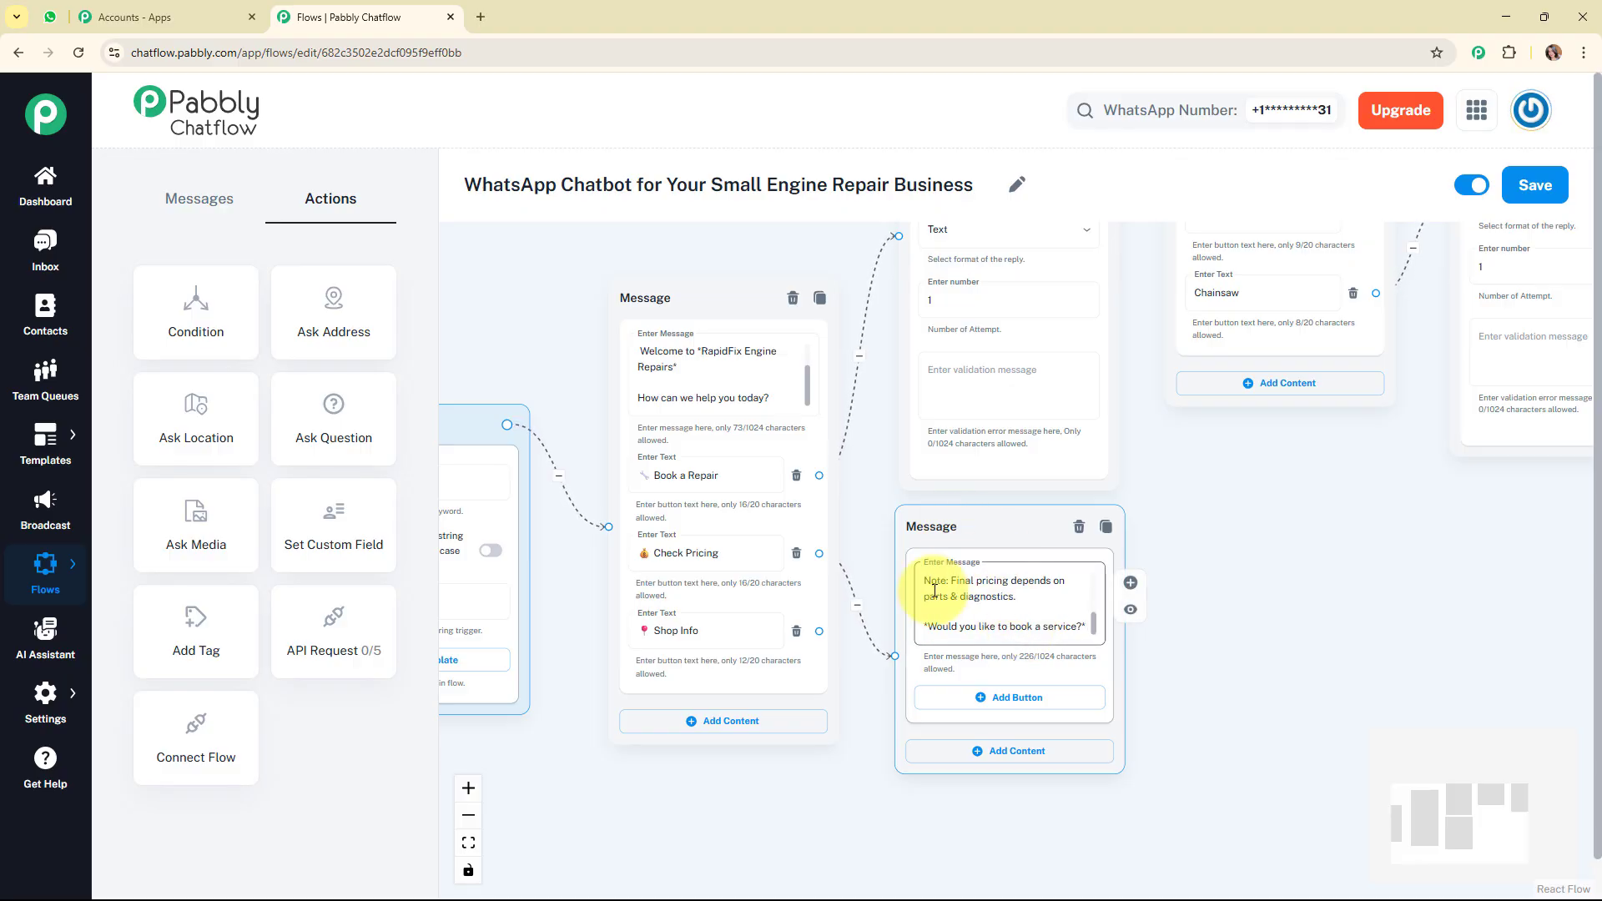
# Add two buttons to the pricing message, labelled "✅ Yes, Book Now" and "❌ No, Just Browsing"
pyautogui.click(1007, 698)
pyautogui.click(1005, 776)
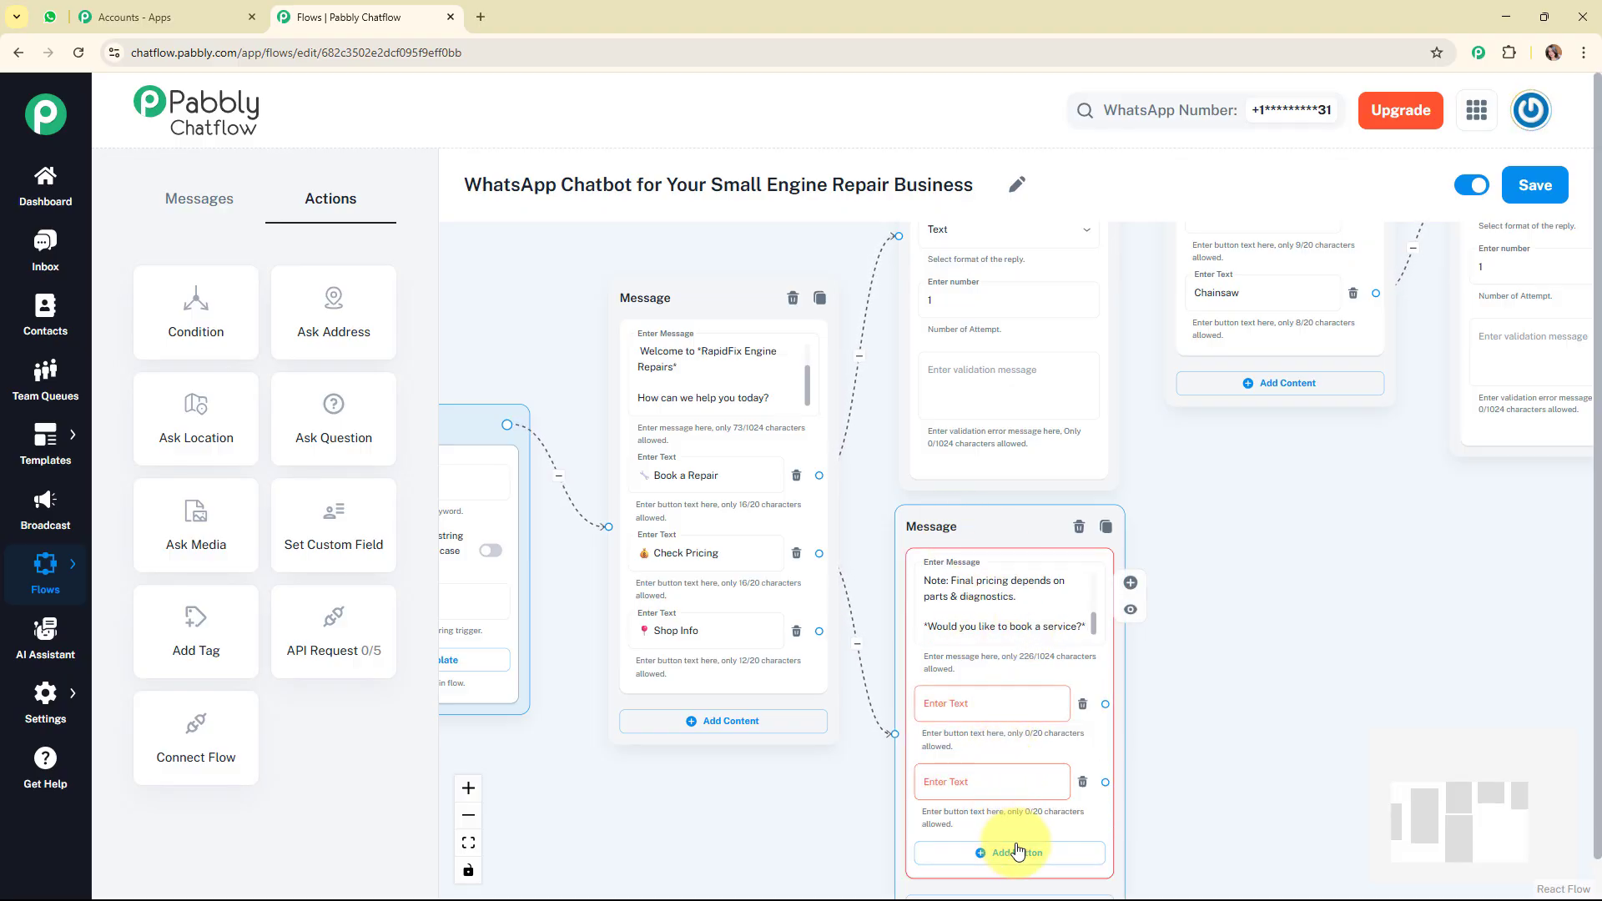
pyautogui.click(1018, 851)
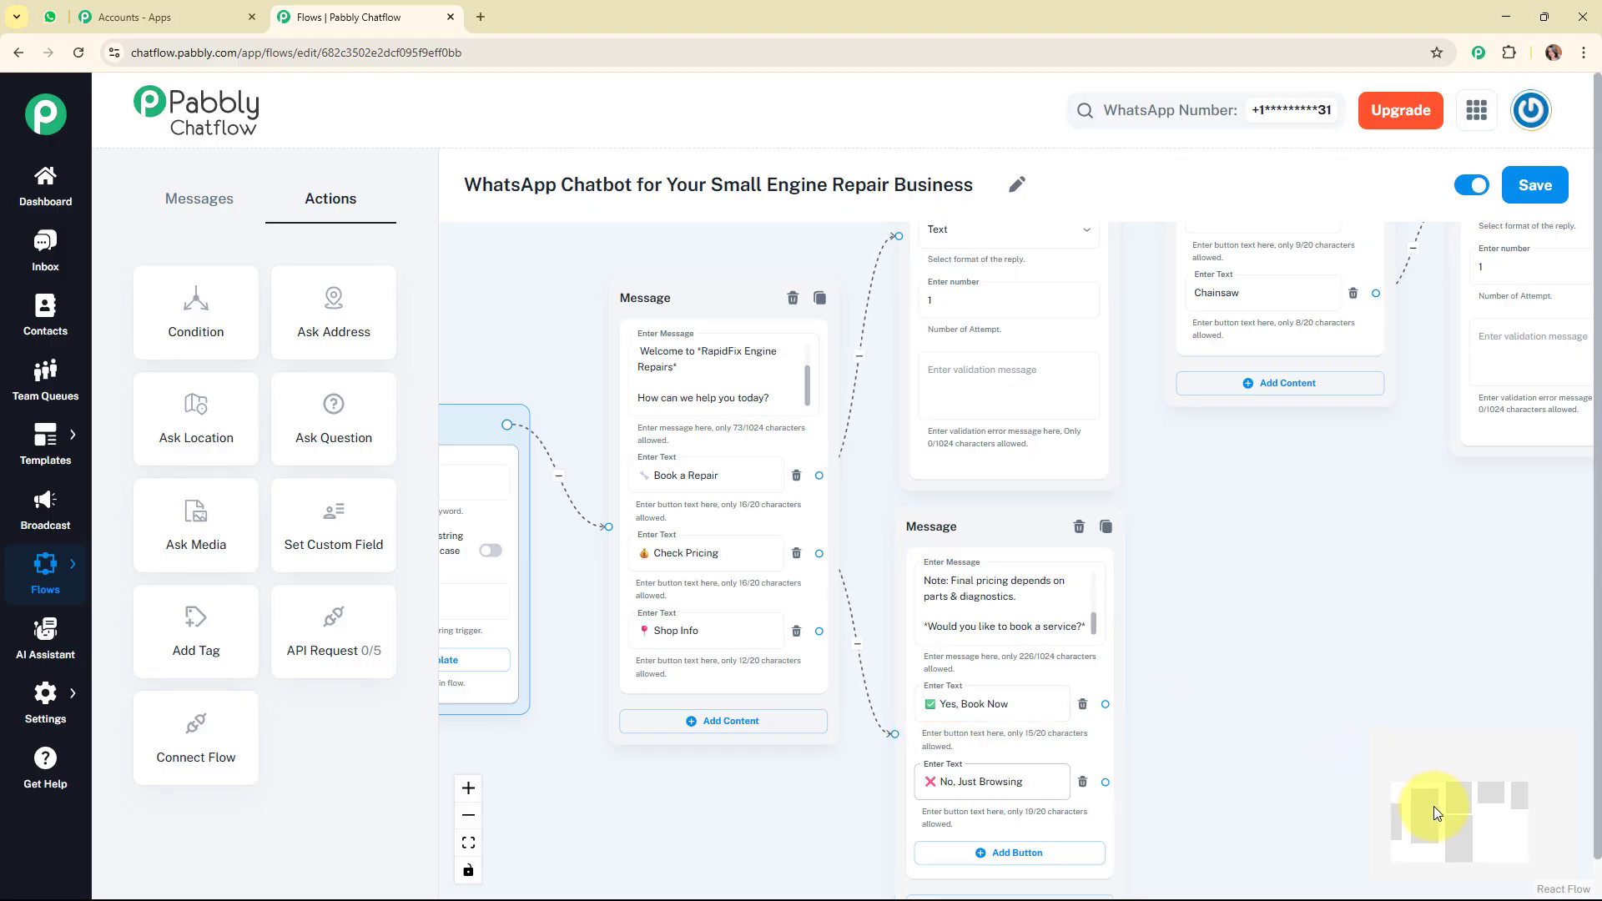
# Connect the "Yes, Book Now" button to the full-name Question node
pyautogui.scroll(-2, 1433, 806)
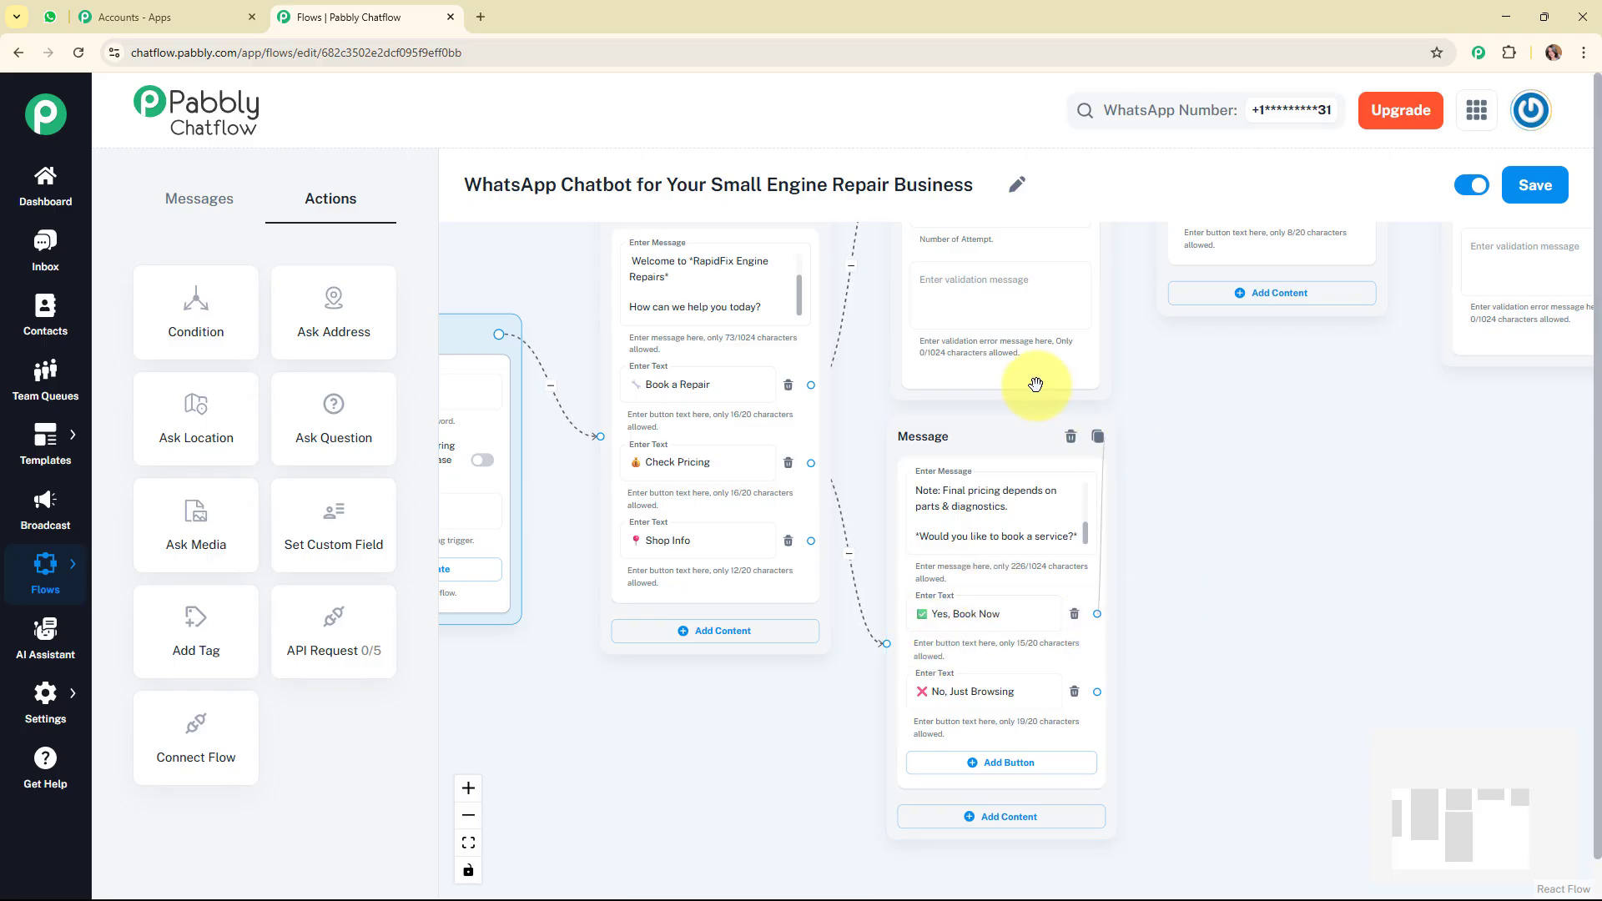
pyautogui.scroll(4, 912, 232)
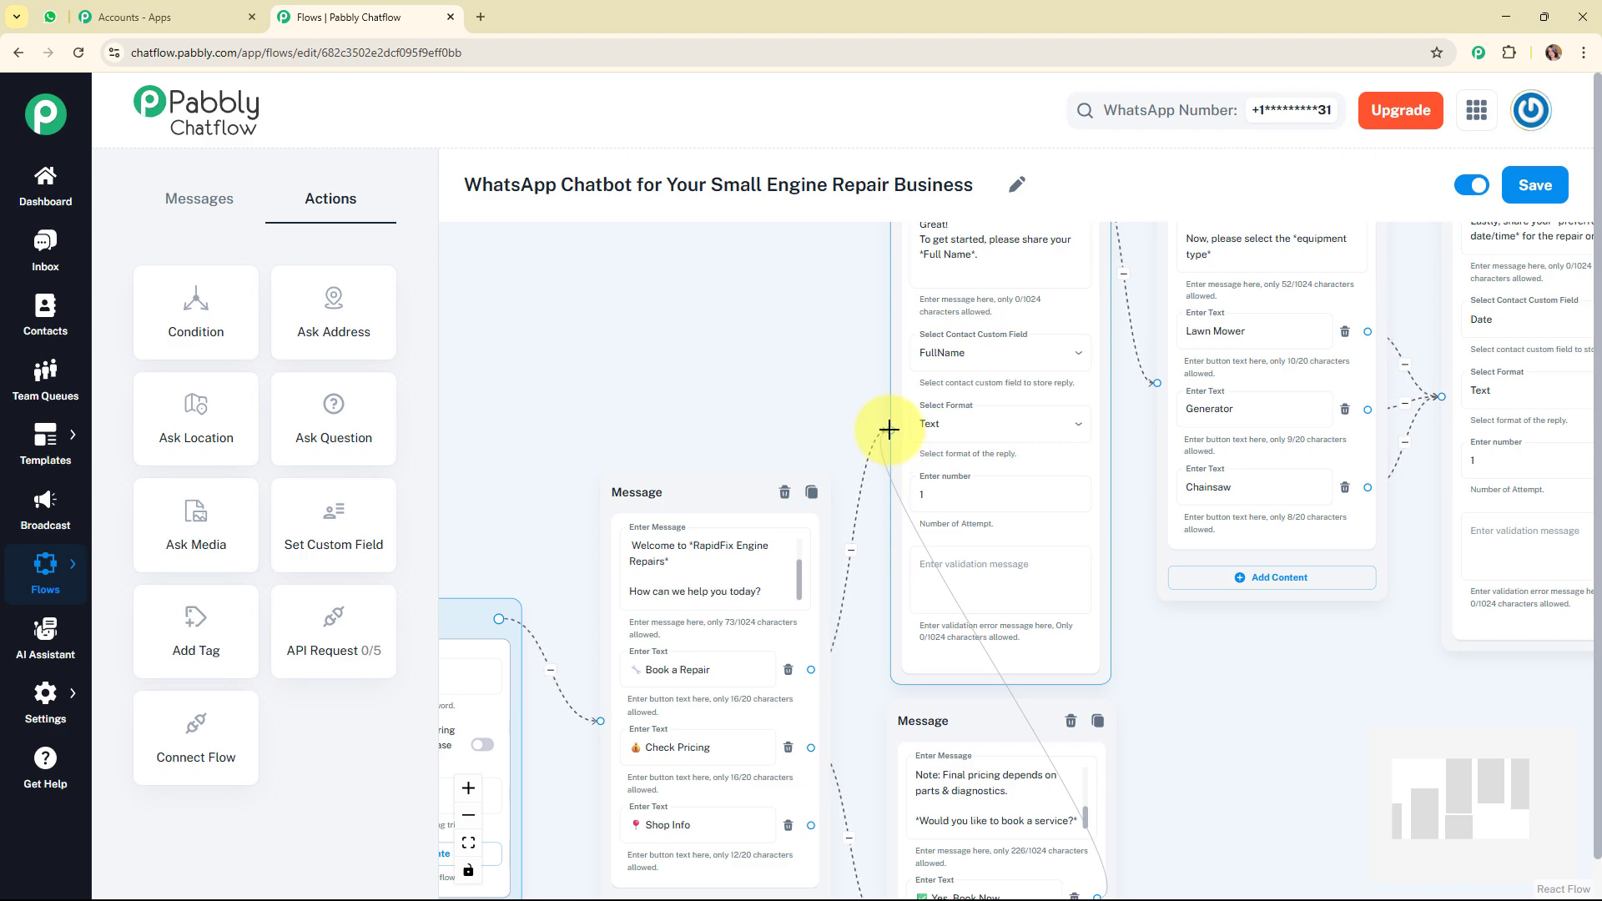
pyautogui.moveTo(890, 429); pyautogui.dragTo(889, 430)
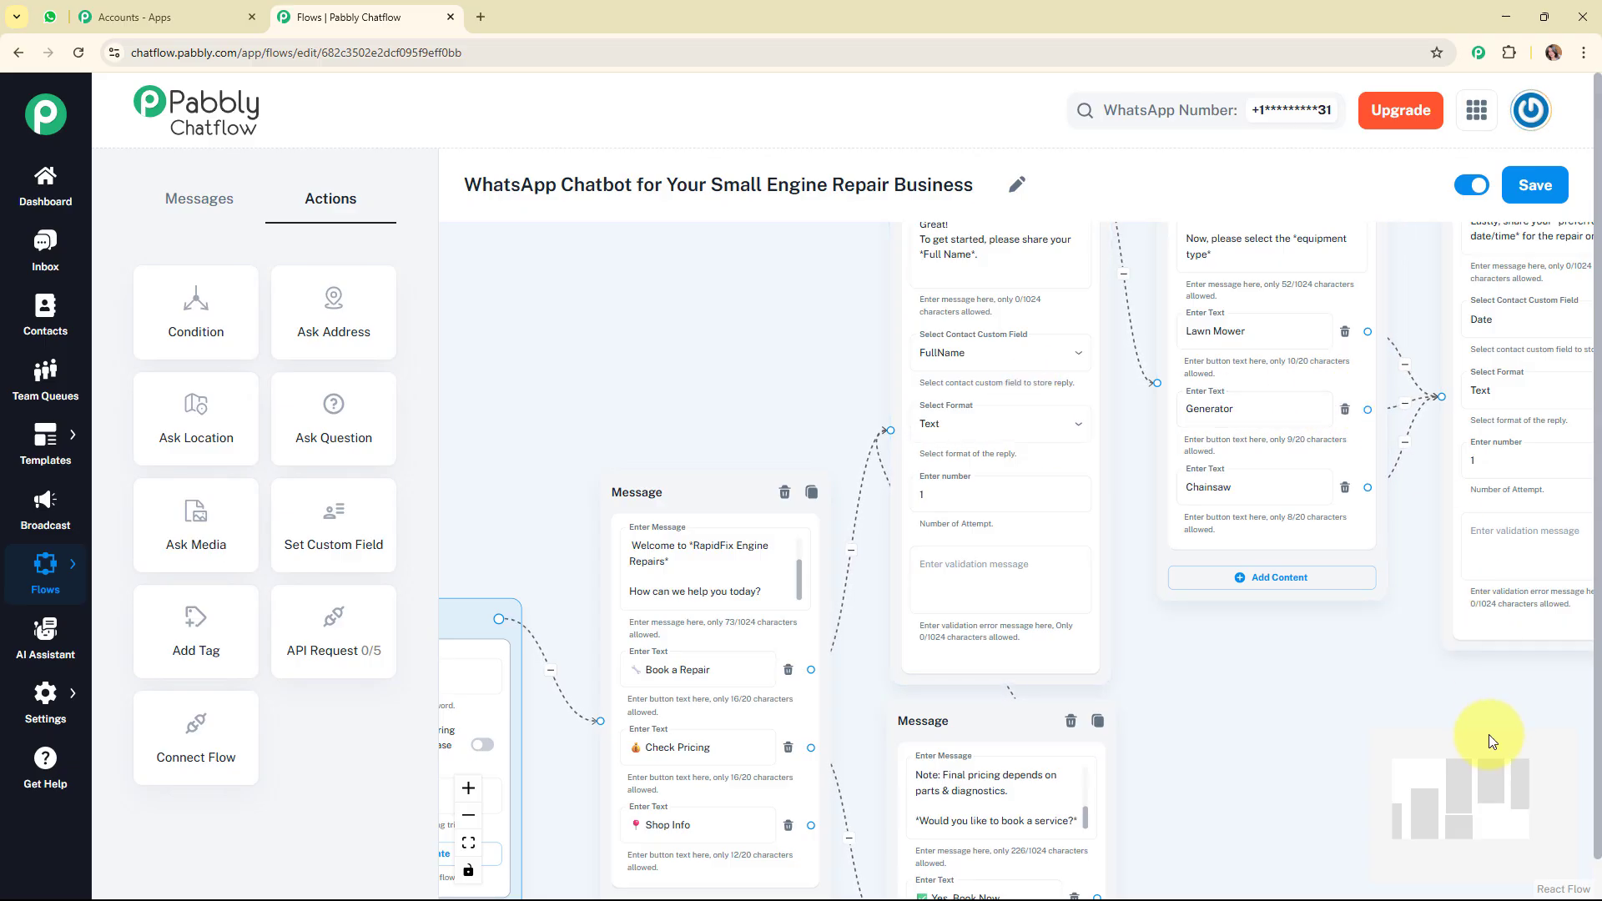
# Add a message connected from "Shop Info", giving the shop's location and phone number and ending with "*Want to schedule a repair?*"
pyautogui.scroll(-4, 1461, 813)
pyautogui.scroll(-1, 1459, 813)
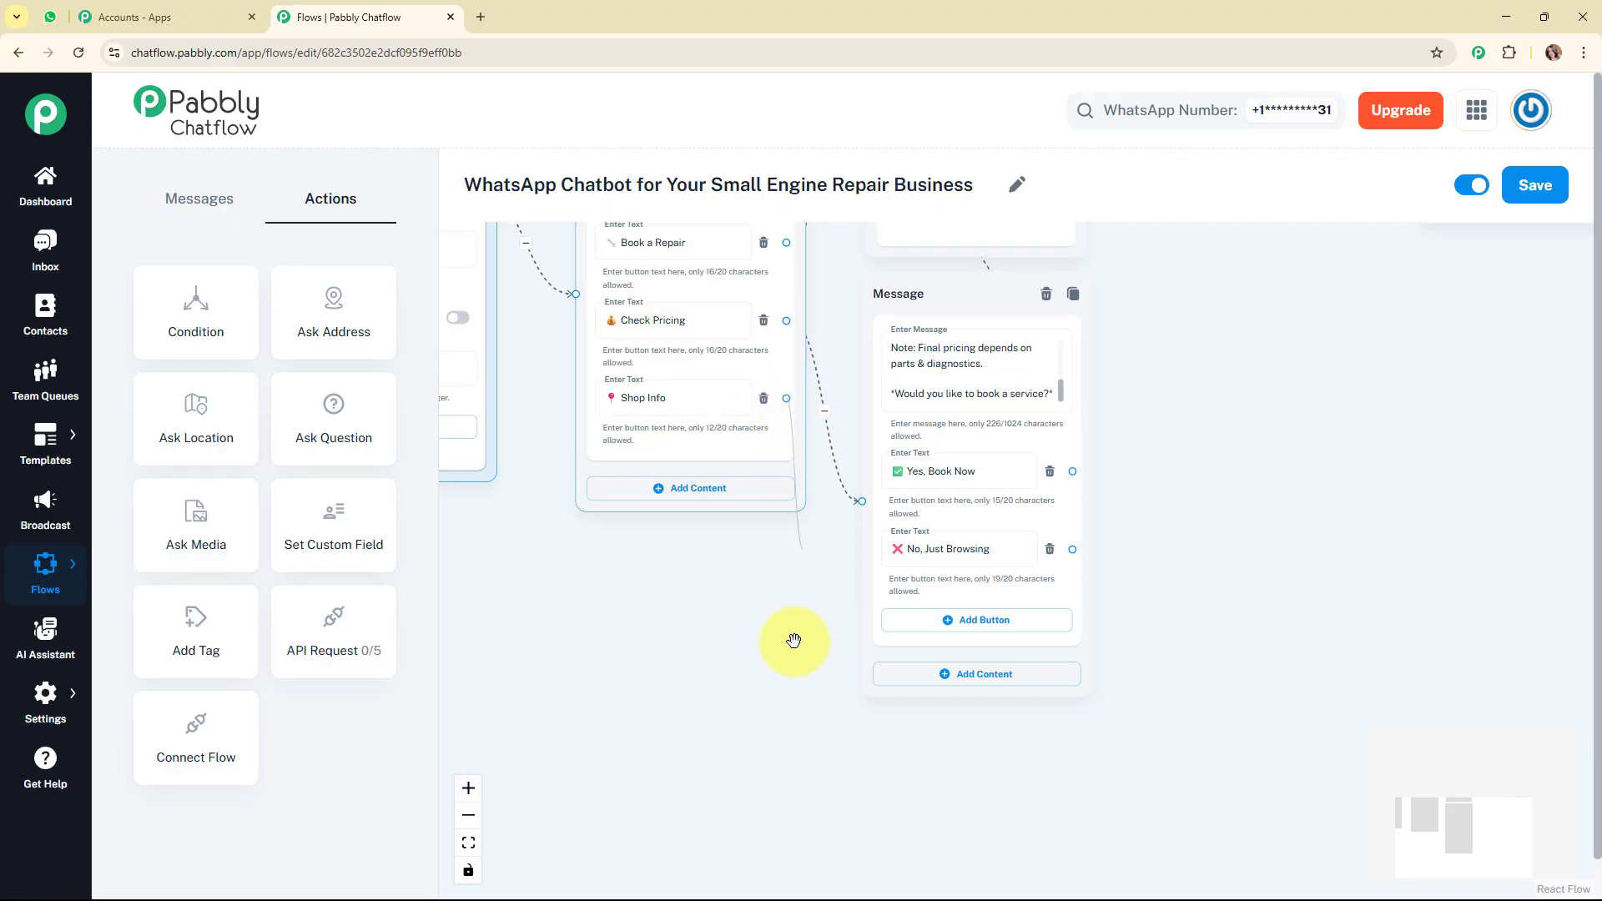
pyautogui.moveTo(840, 756); pyautogui.dragTo(851, 755)
pyautogui.click(914, 787)
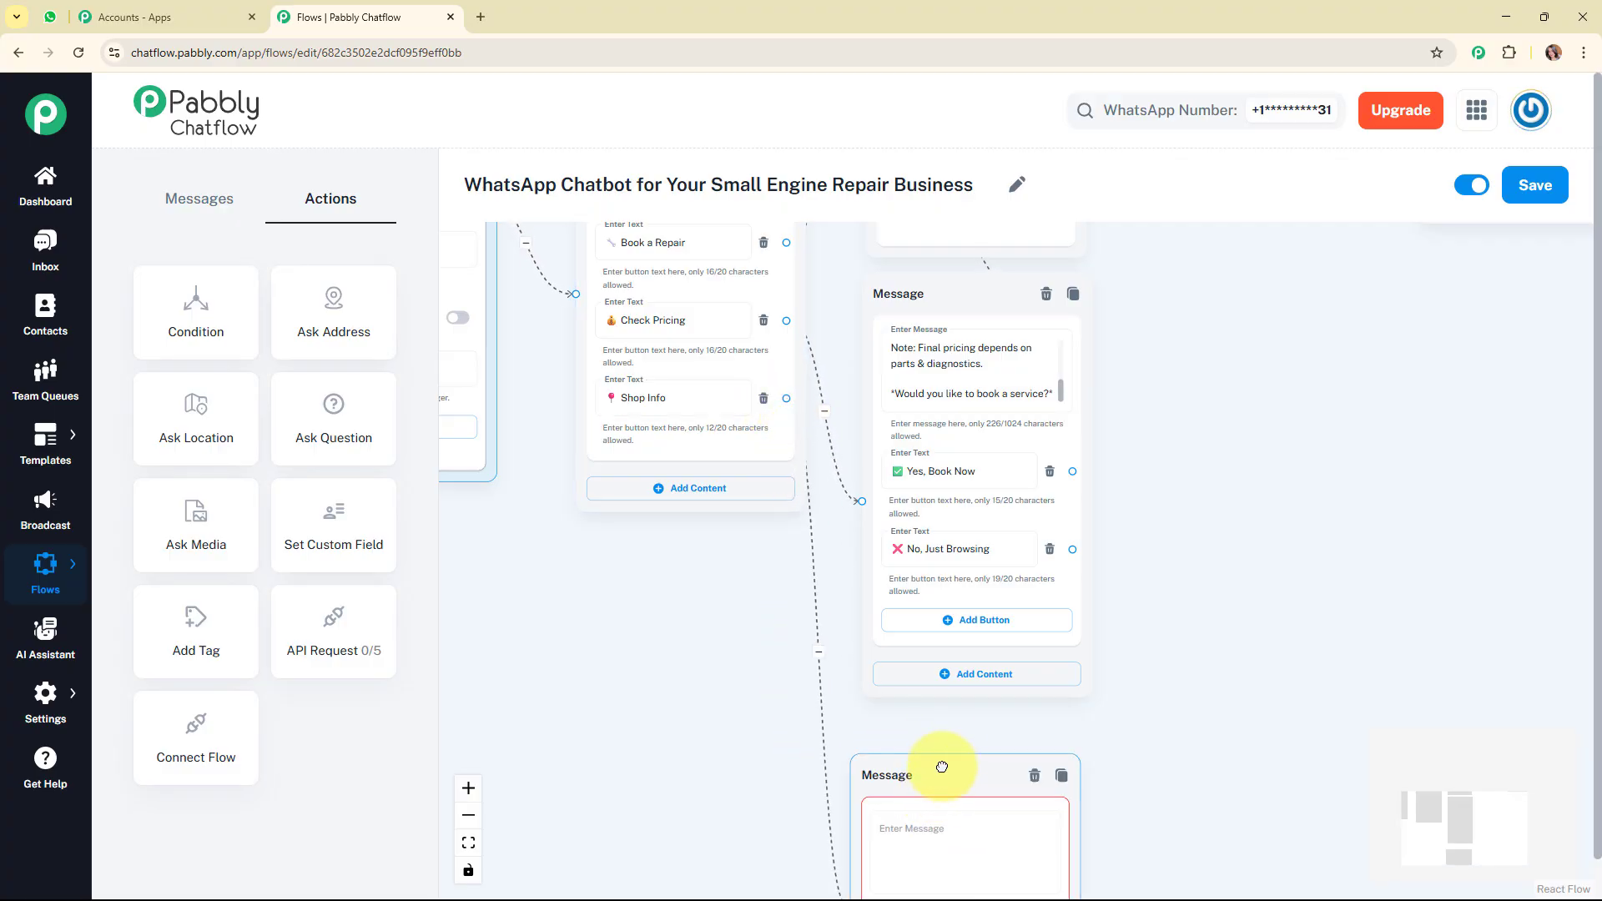
pyautogui.scroll(-3, 1163, 626)
pyautogui.click(988, 592)
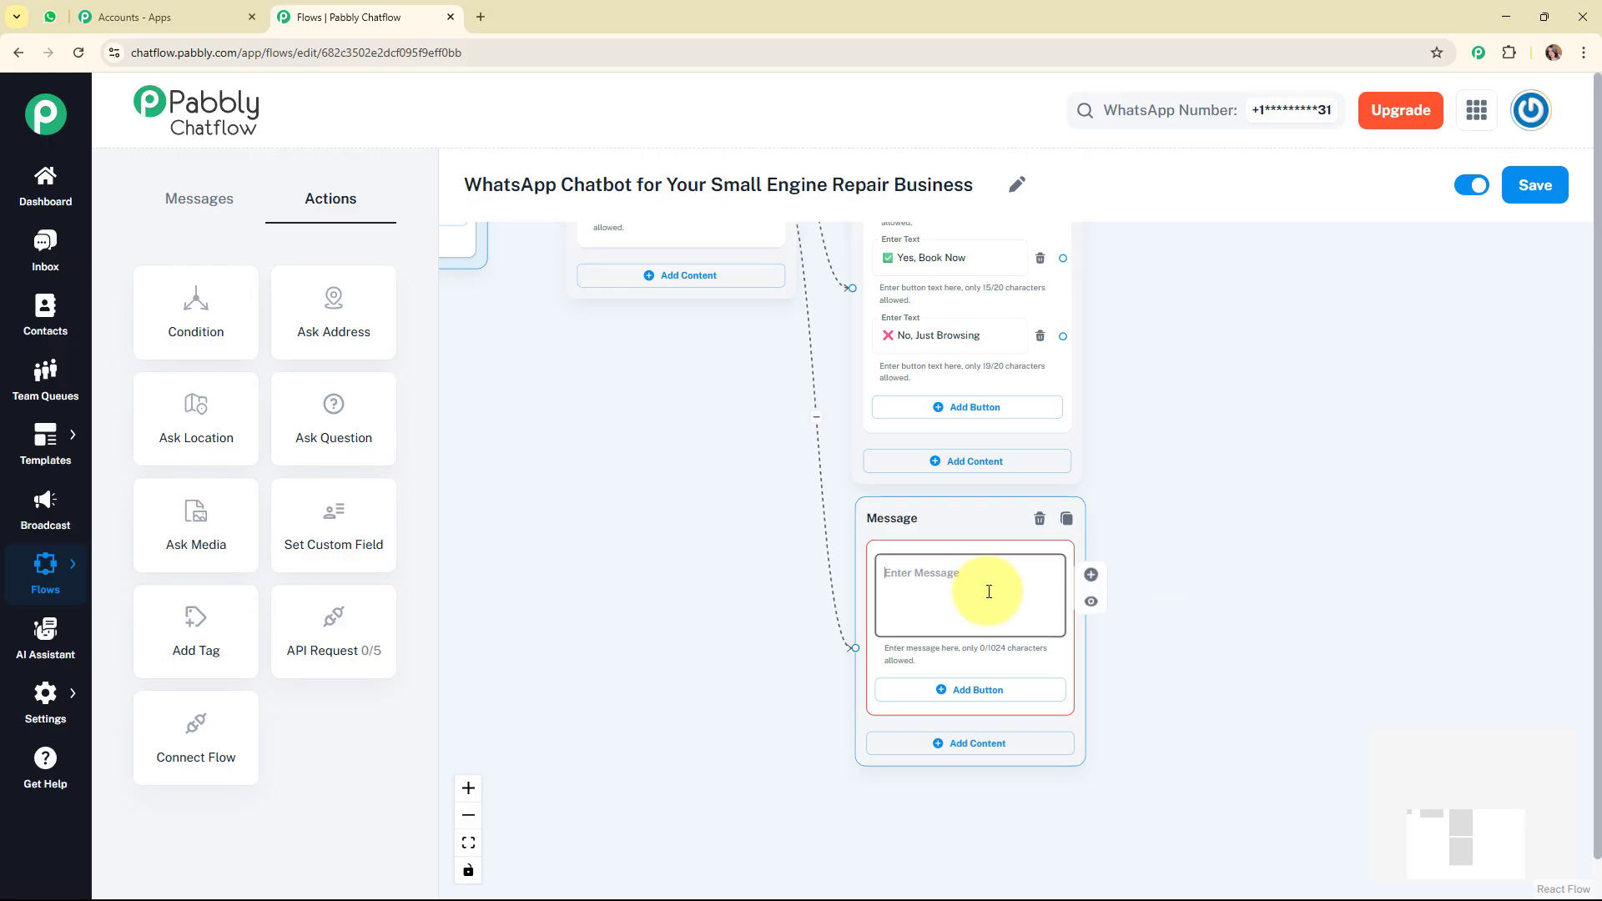
pyautogui.hotkey('ctrl', 'v')
pyautogui.scroll(3, 1055, 614)
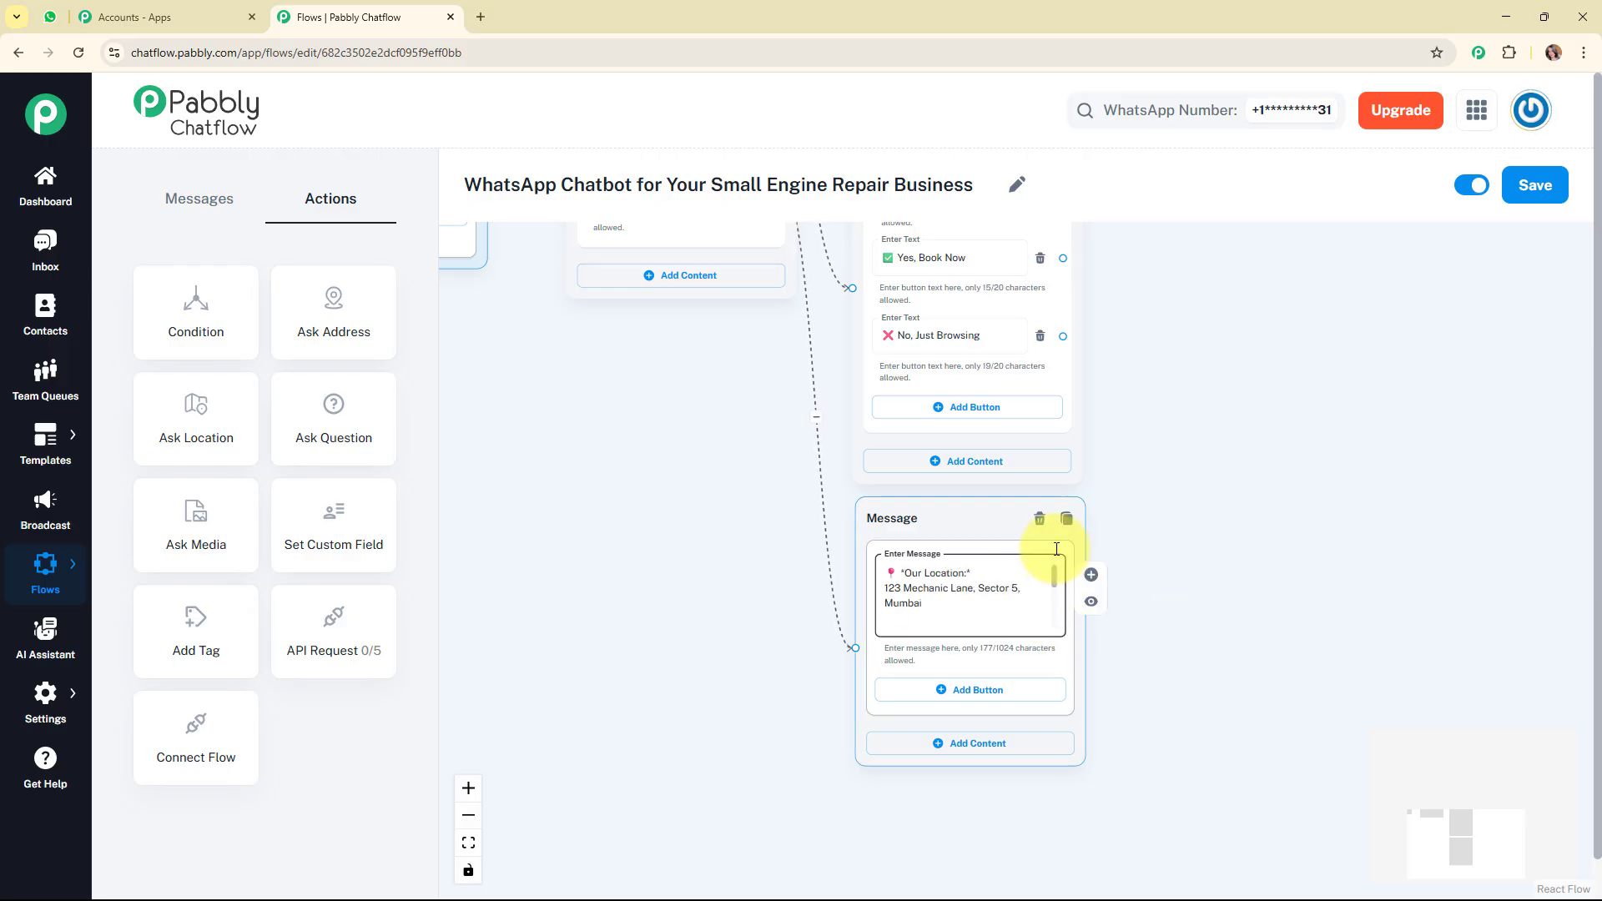
pyautogui.moveTo(1056, 577); pyautogui.dragTo(1058, 619)
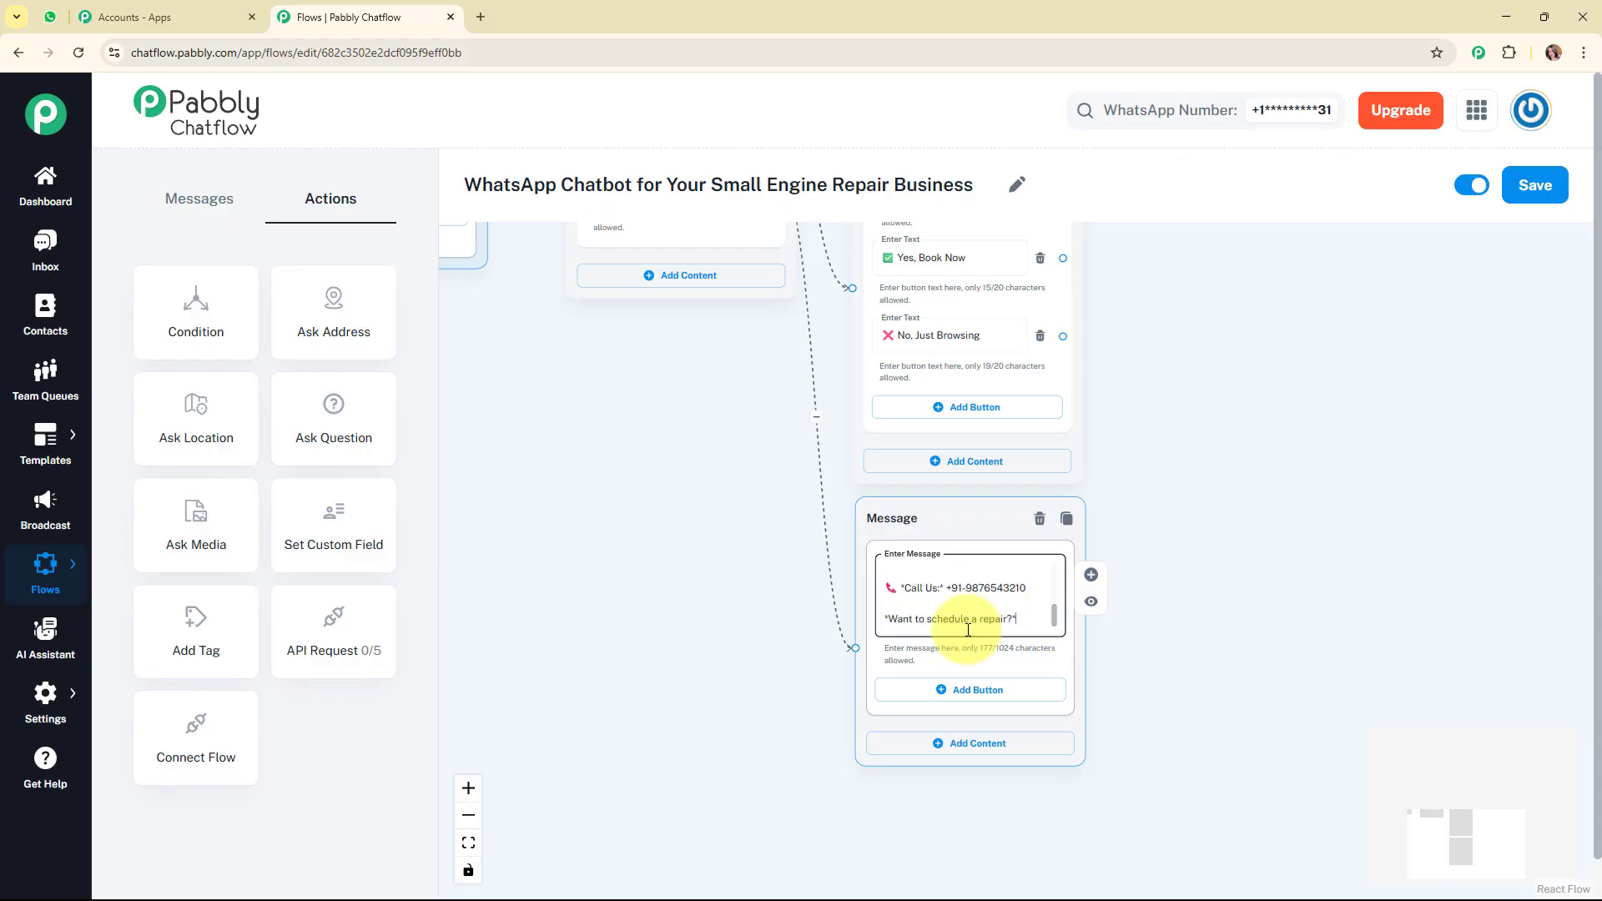
# Add "Book a Repair" and "View Services" buttons to the shop info message and connect "Book a Repair" to the full-name Question node
pyautogui.click(990, 690)
pyautogui.click(992, 772)
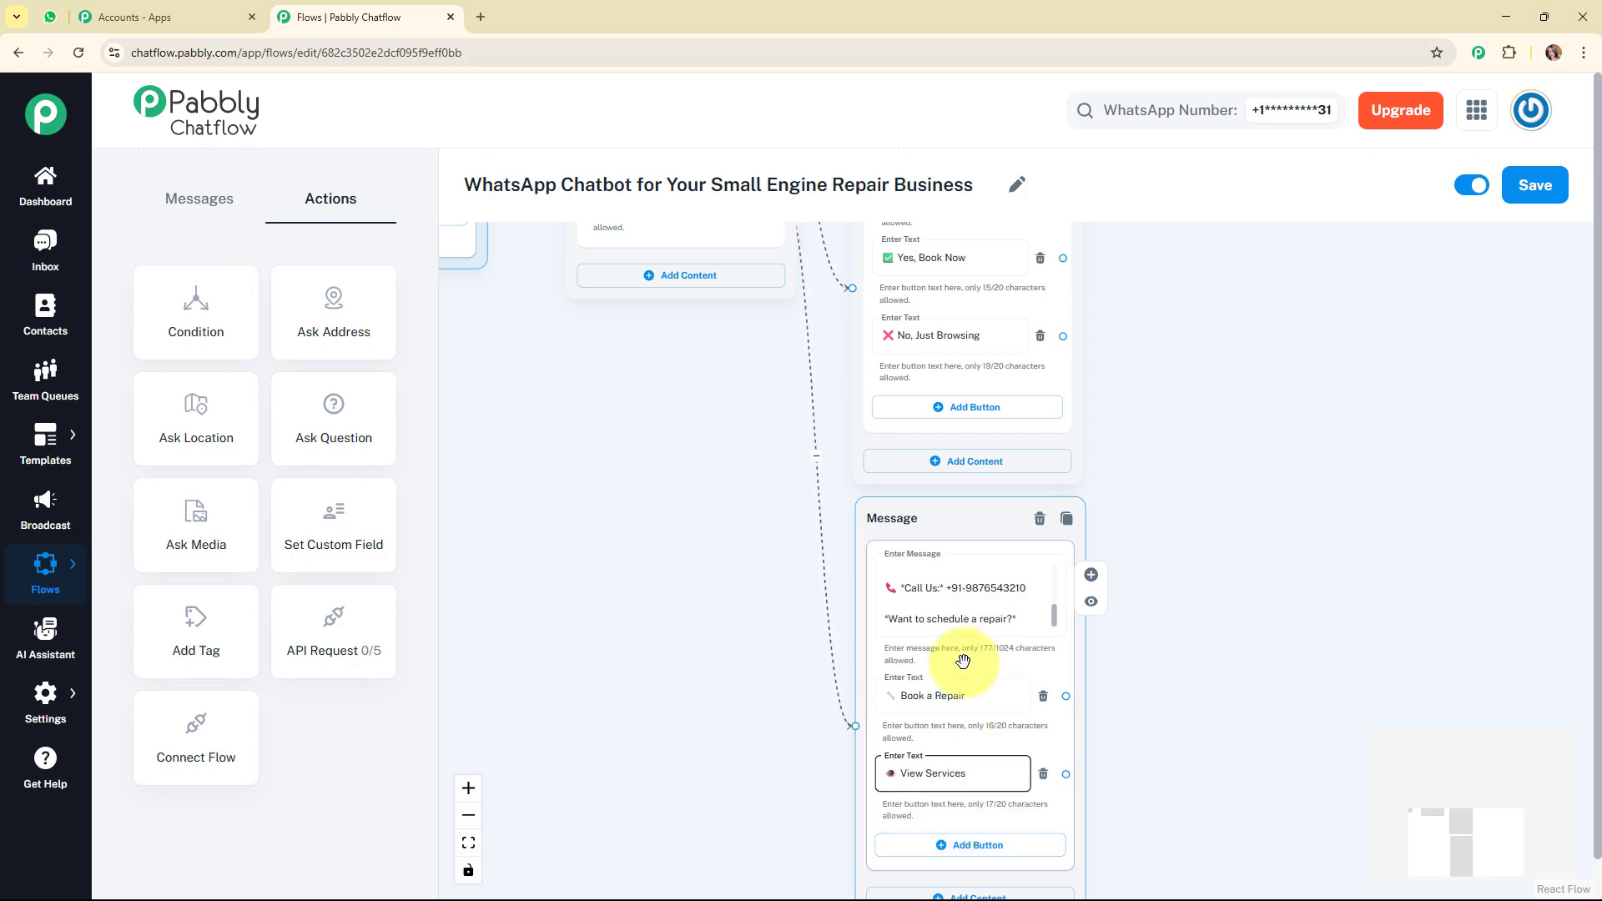
pyautogui.click(1067, 698)
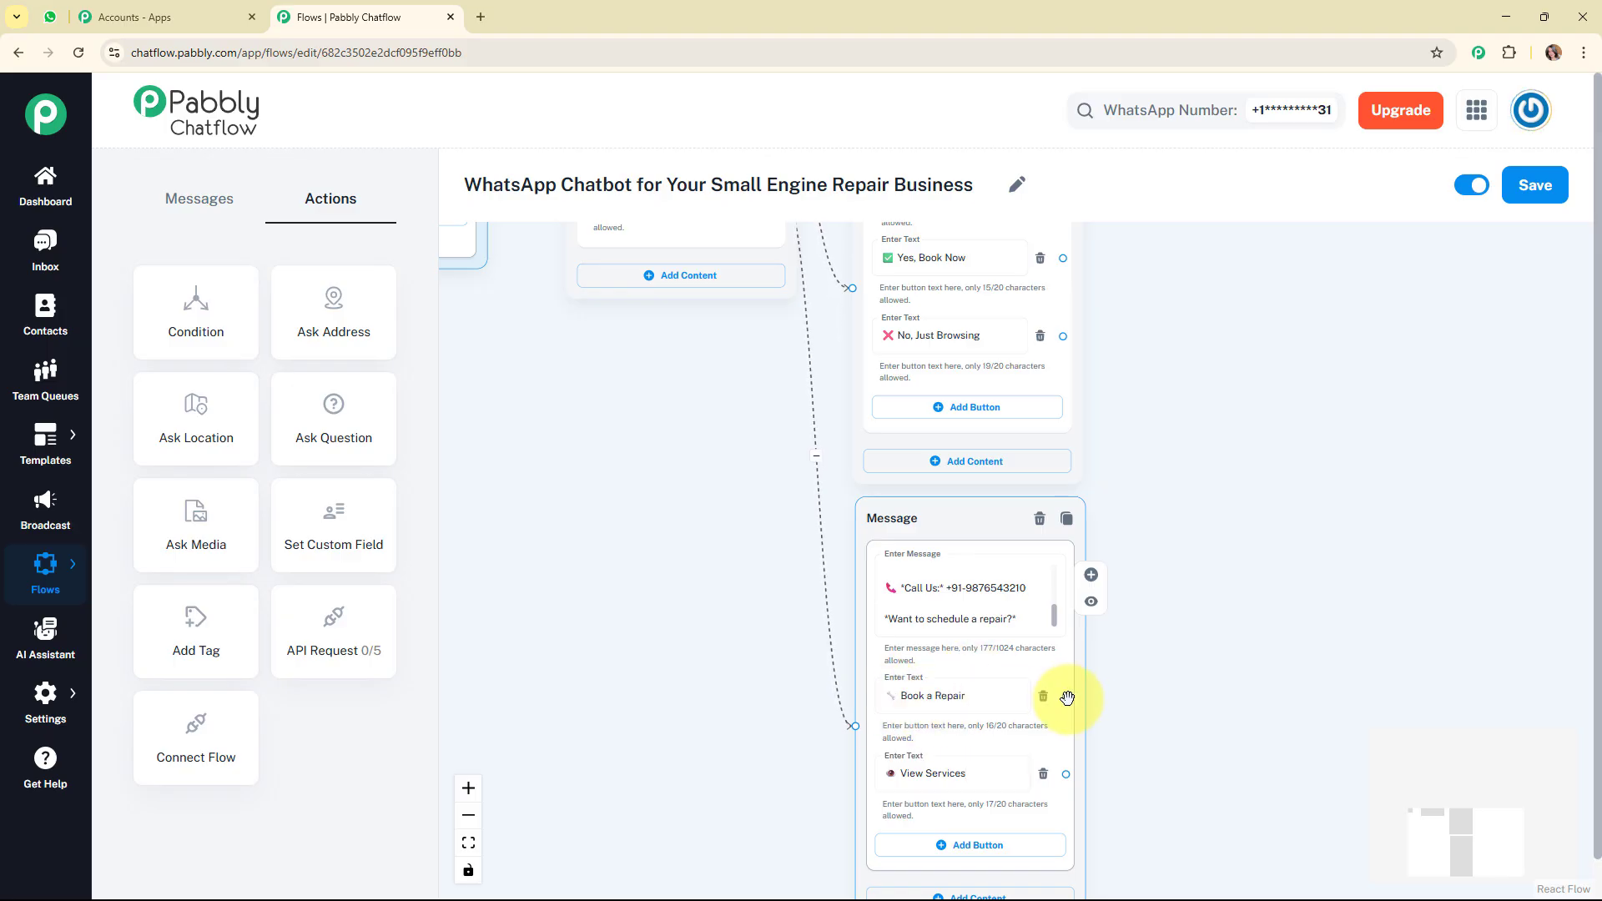
pyautogui.scroll(8, 1137, 315)
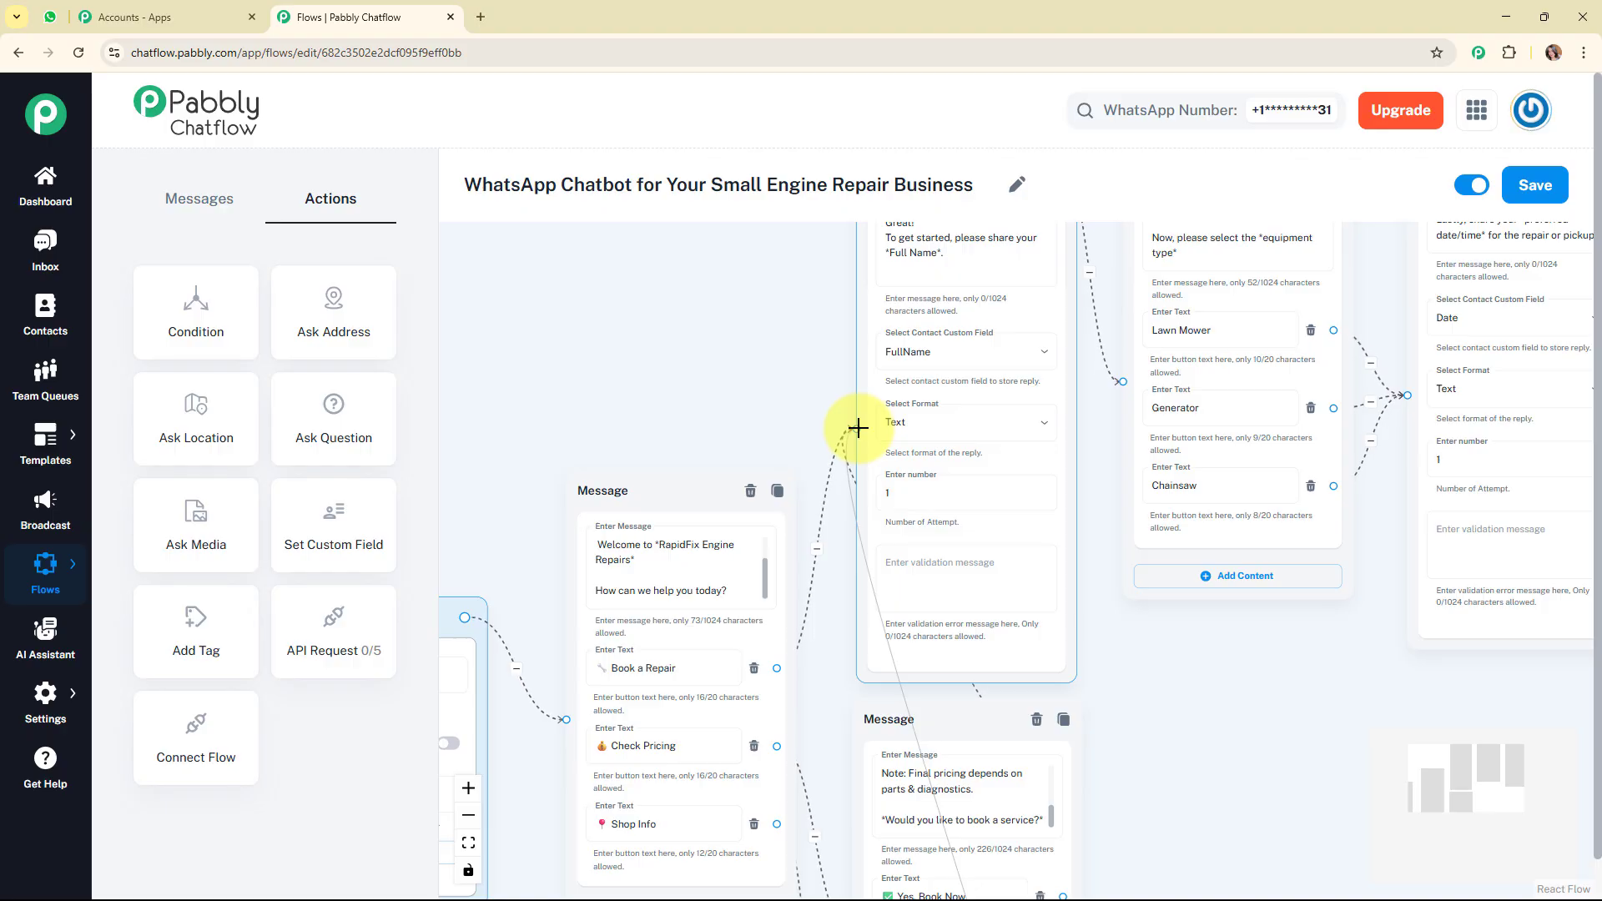
pyautogui.moveTo(858, 428); pyautogui.dragTo(858, 428)
# Add a message connected from "View Services", starting with "*Here are the services we offer:*" and ending with "*Need help with any of the above?*"
pyautogui.moveTo(1487, 768); pyautogui.dragTo(1509, 846)
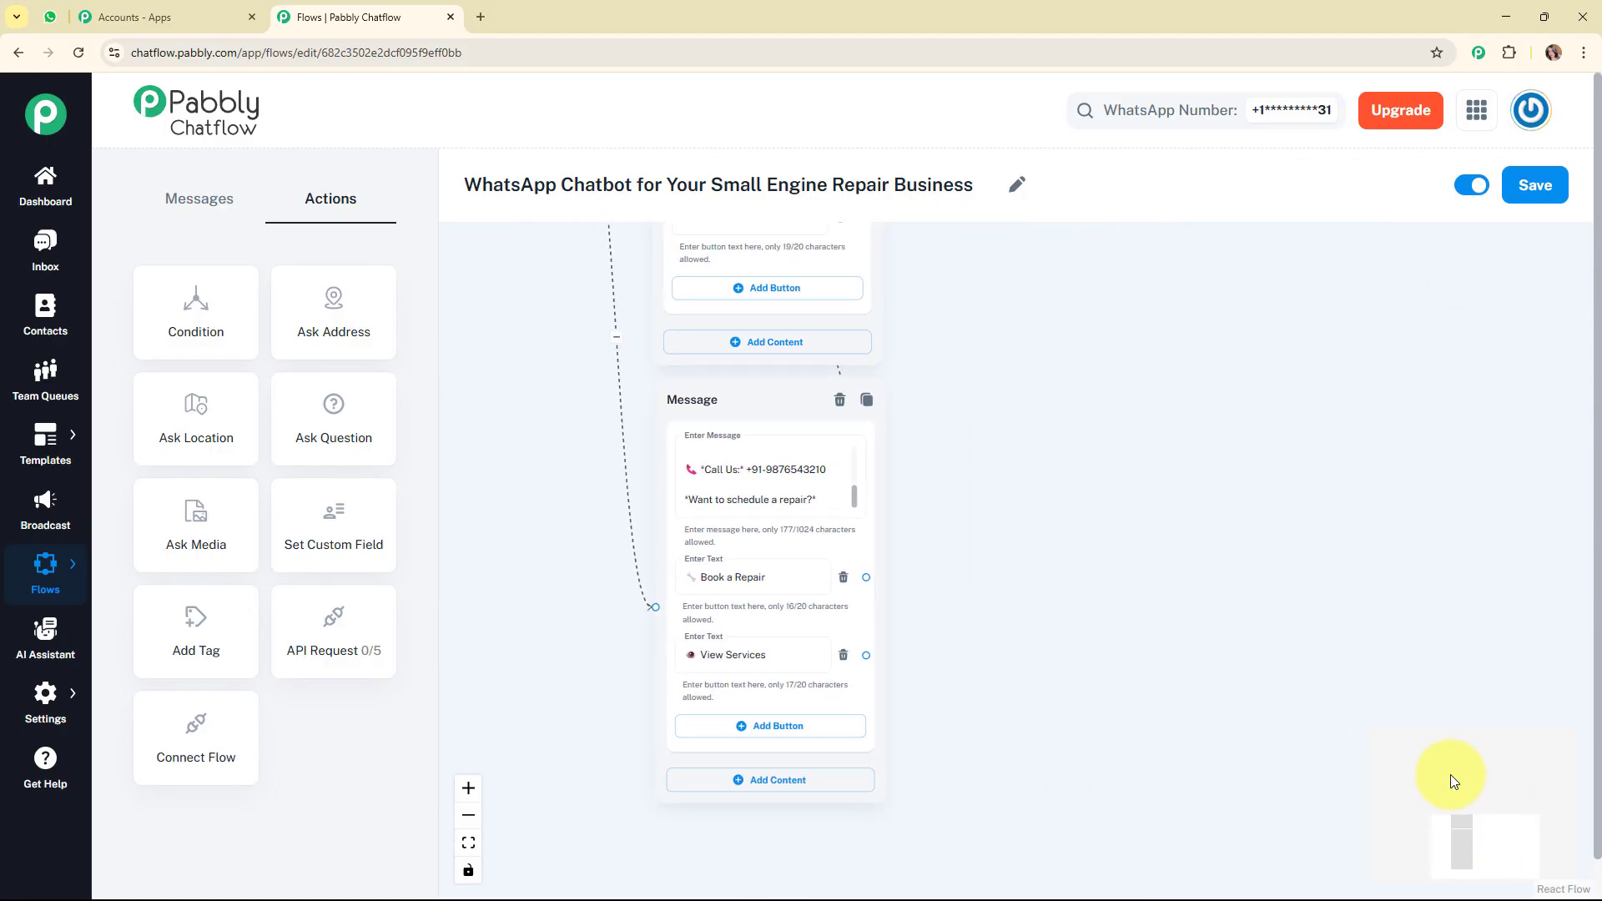
pyautogui.moveTo(868, 656); pyautogui.dragTo(1088, 422)
pyautogui.click(954, 597)
pyautogui.click(1103, 490)
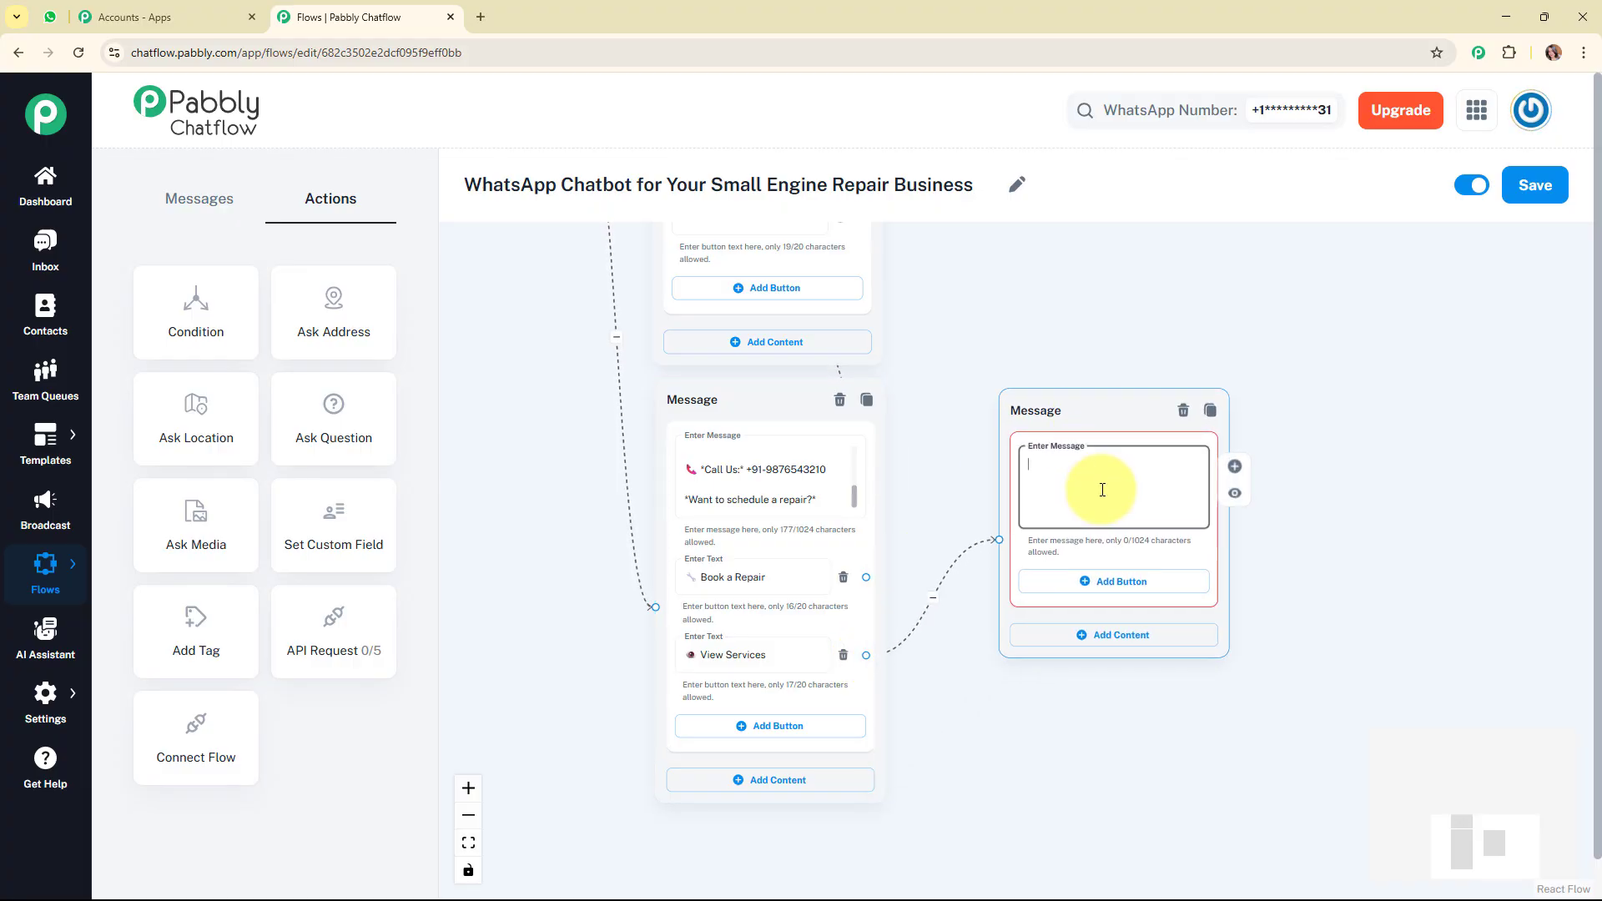
pyautogui.hotkey('ctrl', 'v')
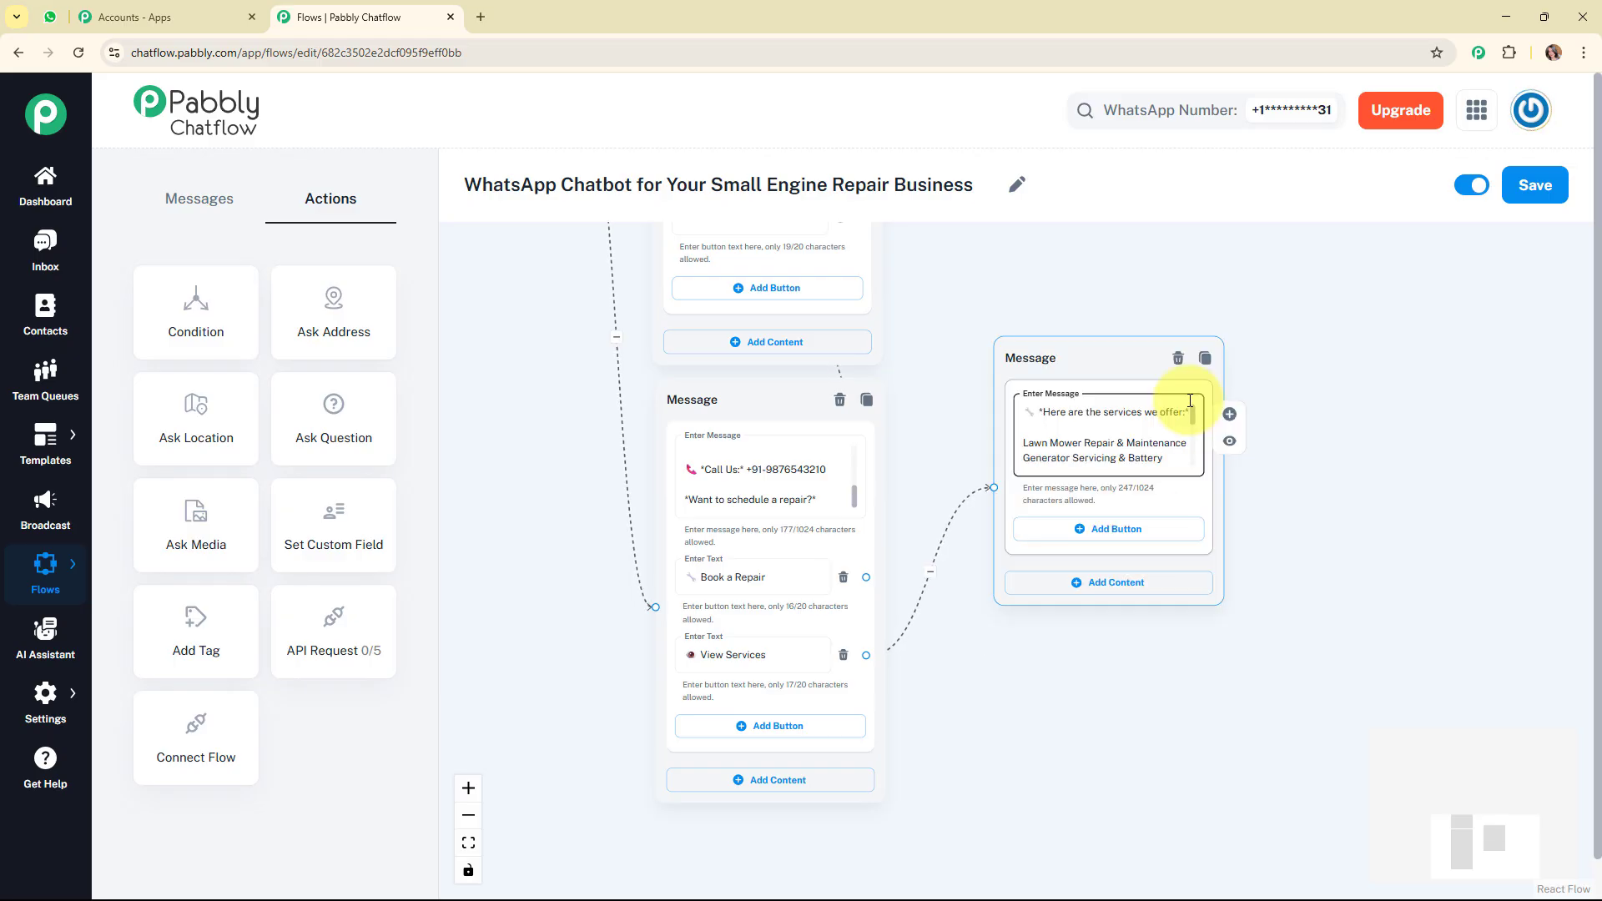
pyautogui.moveTo(1195, 415); pyautogui.dragTo(1193, 457)
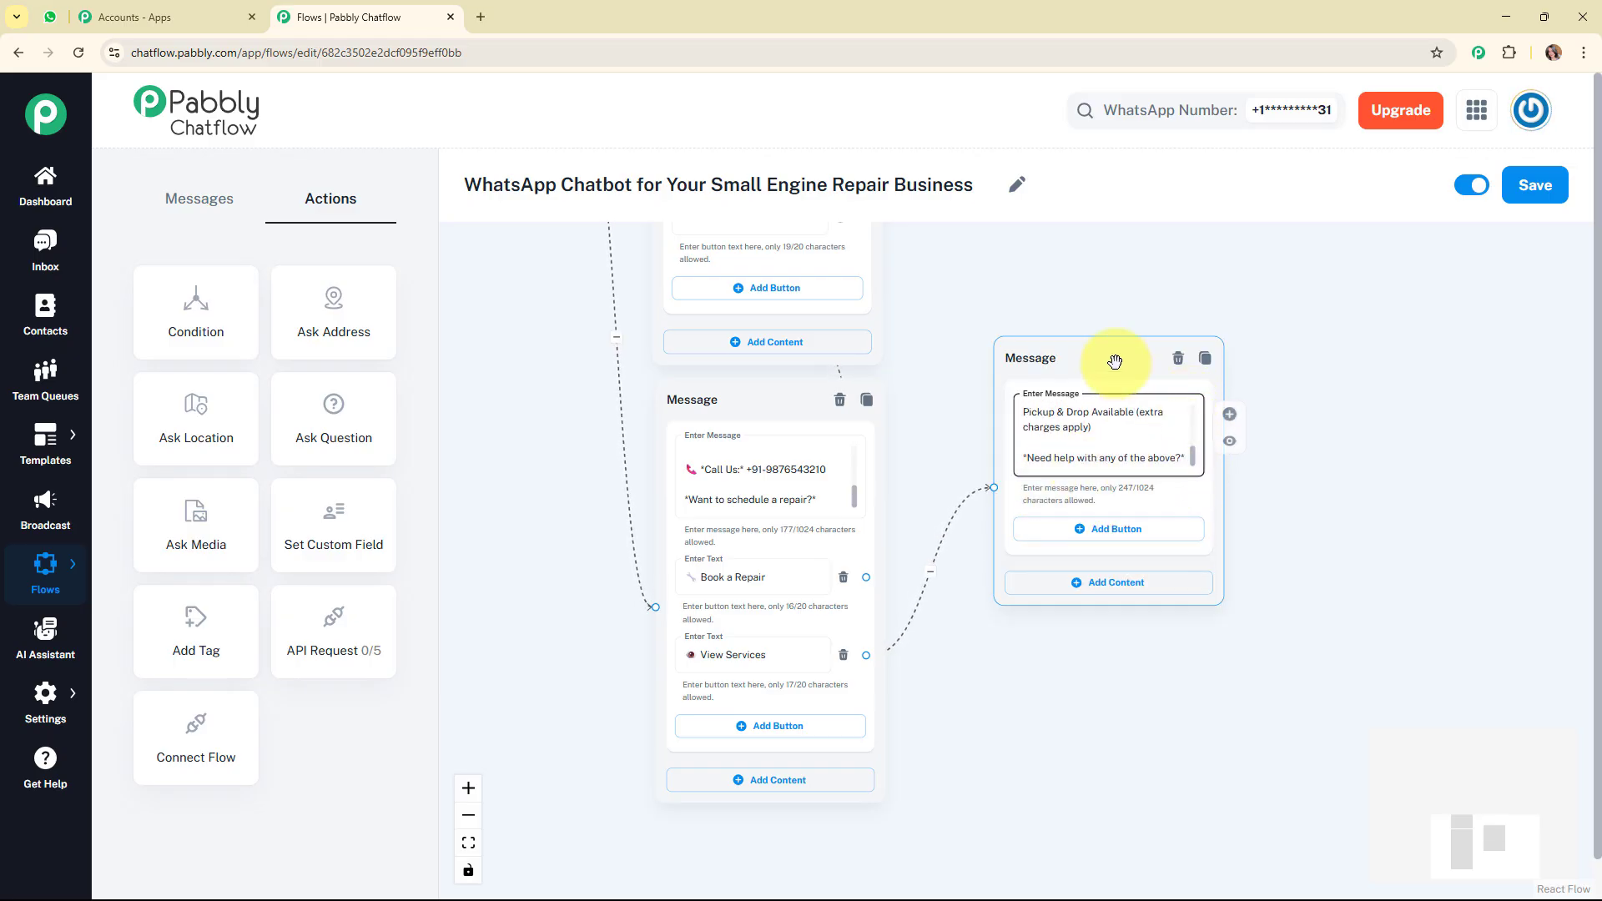
# Add two buttons to the services message, labelled "✅ Yes, Book Now" and "Go Back to Menu" with an arrow emoji
pyautogui.moveTo(1116, 358); pyautogui.dragTo(1119, 361)
pyautogui.click(1142, 532)
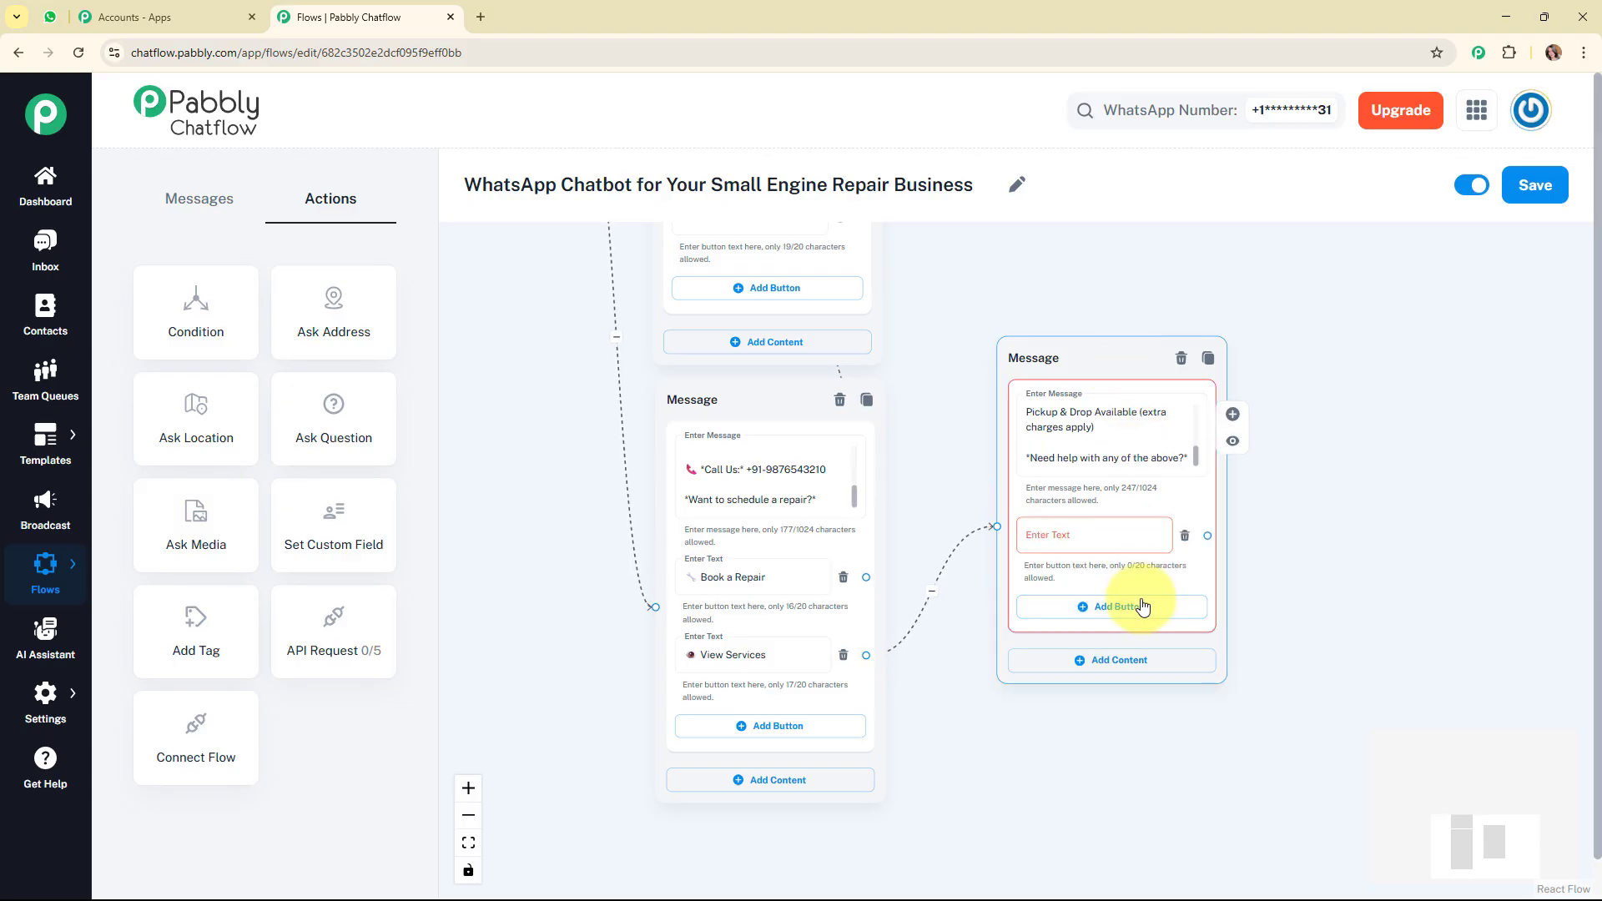
pyautogui.click(1137, 608)
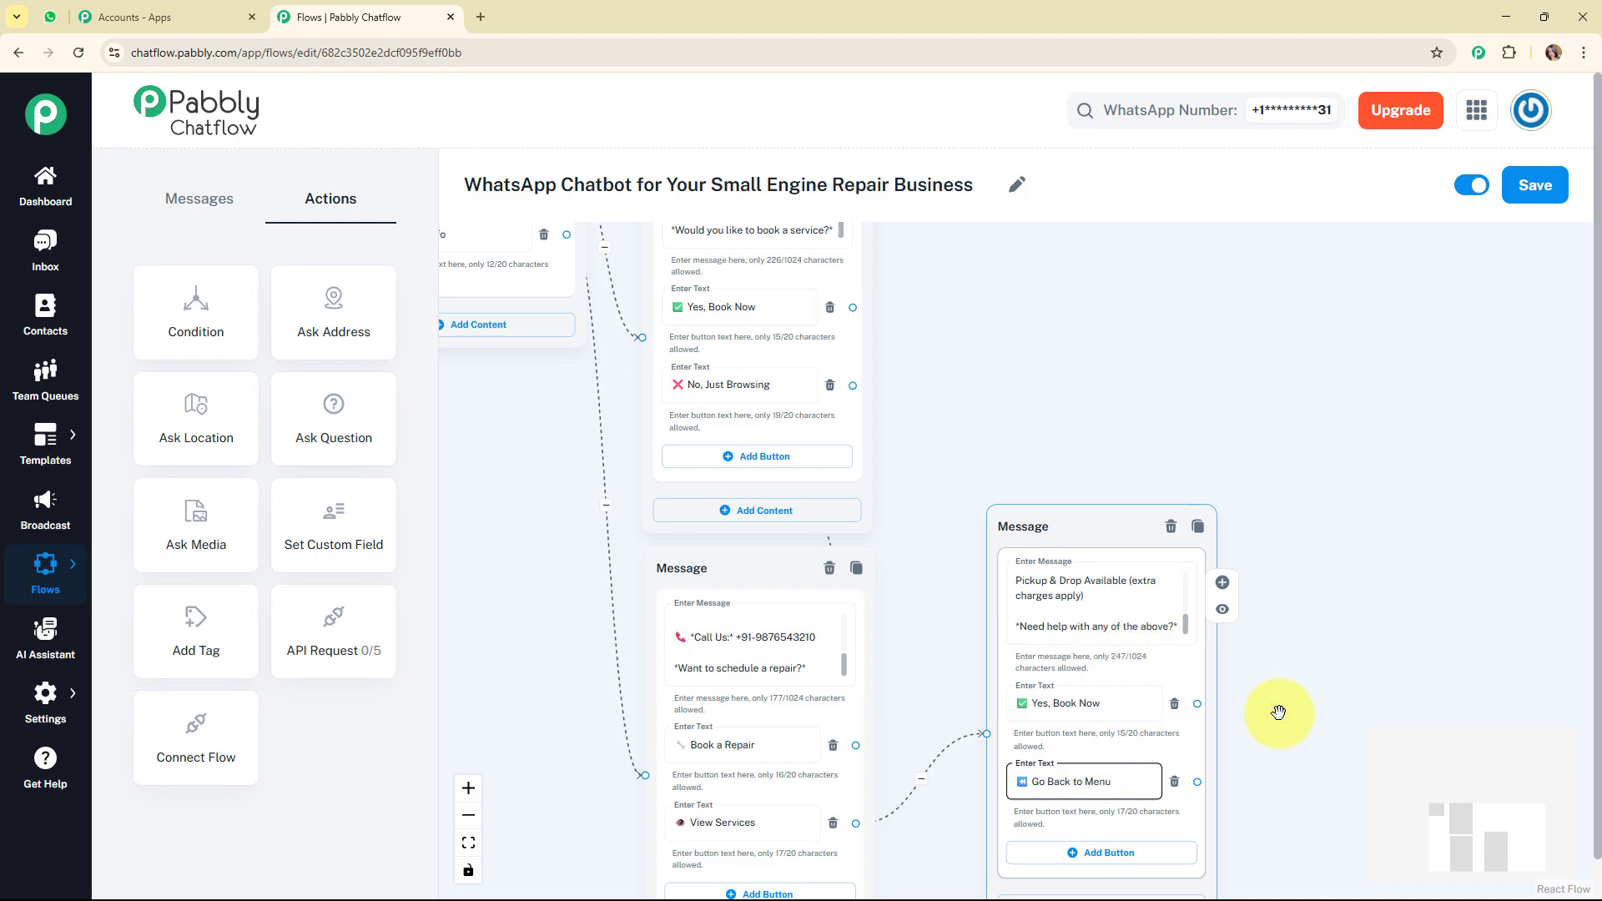
# Connect the services message's "Yes, Book Now" button to the full-name Question node
pyautogui.moveTo(1483, 839); pyautogui.dragTo(1499, 837)
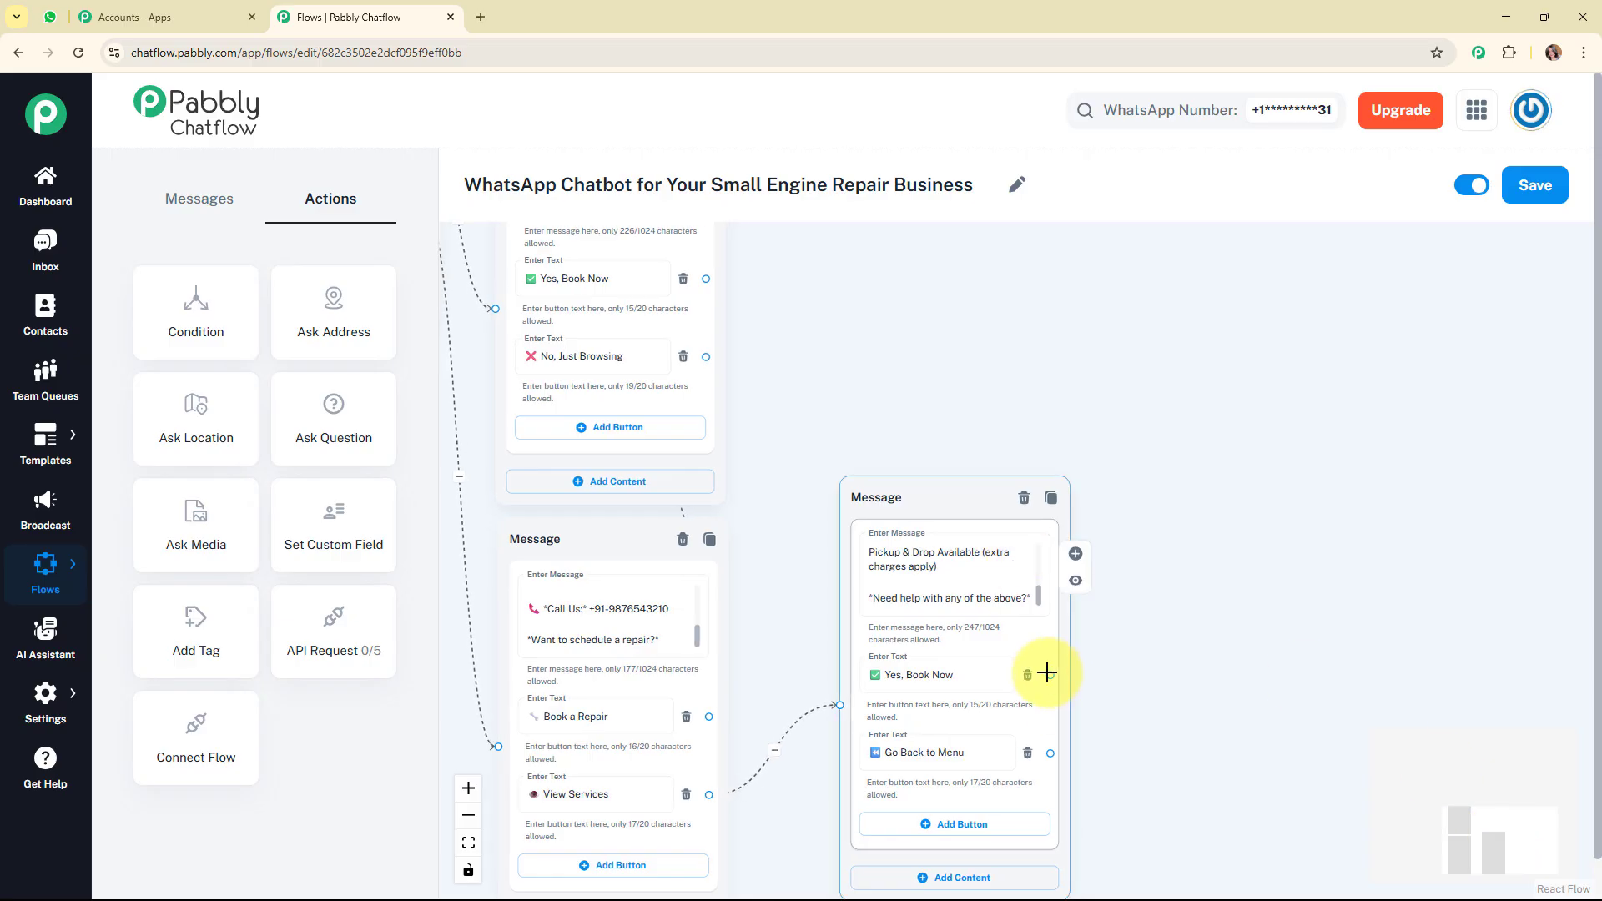
pyautogui.moveTo(1048, 677); pyautogui.dragTo(499, 357)
pyautogui.click(1530, 780)
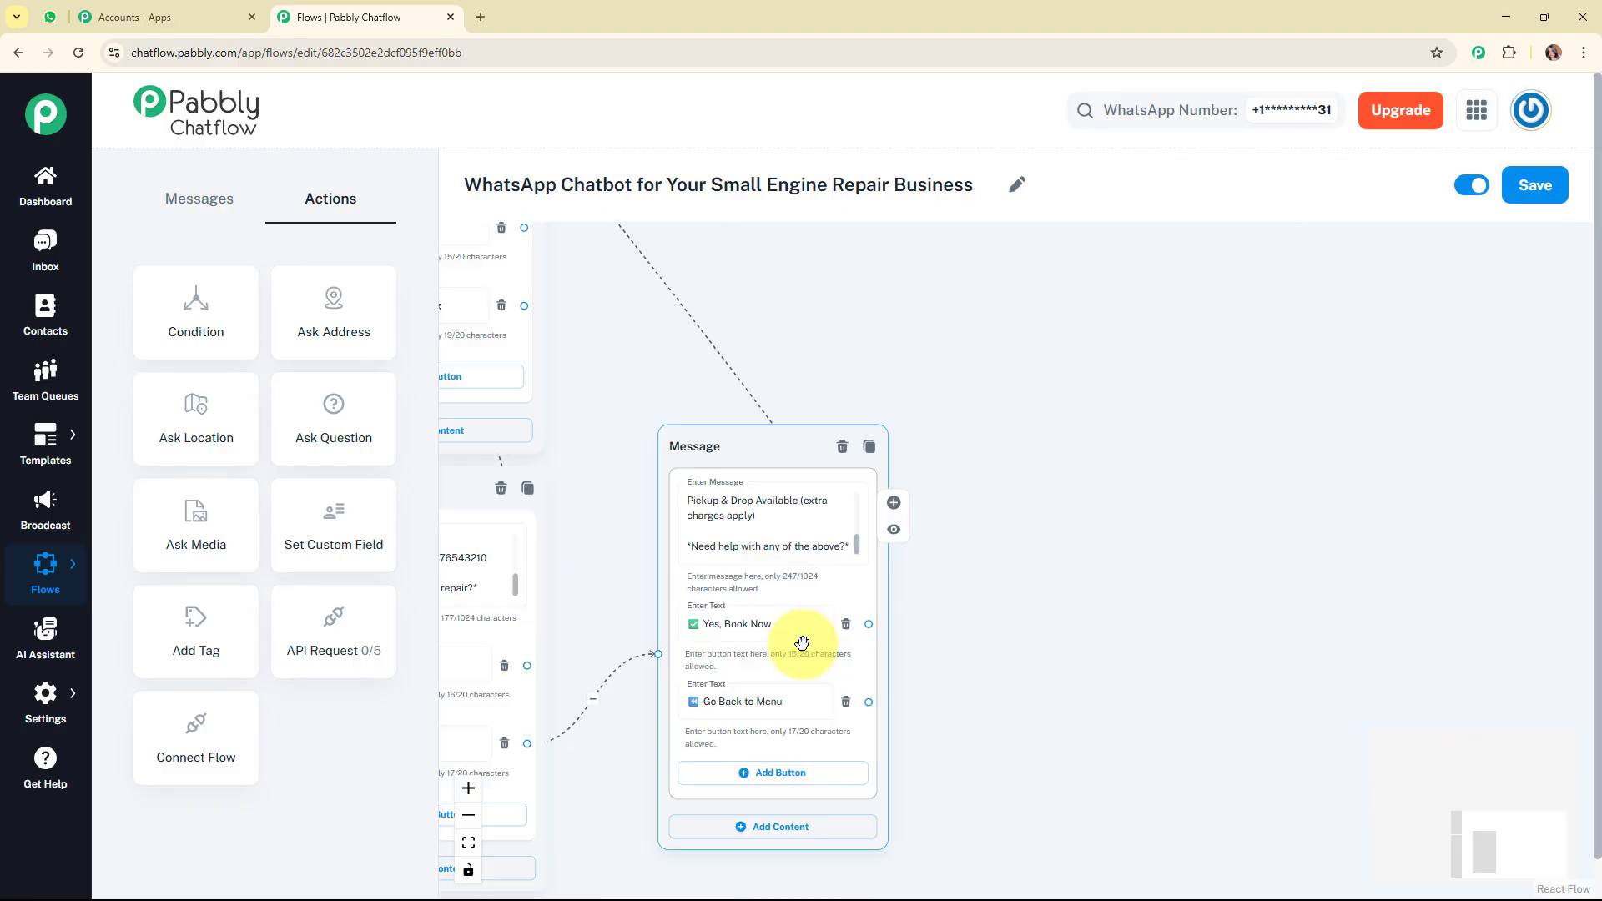
# Connect the pricing message's "No, Just Browsing" button to the services message, and "Go Back to Menu" to the welcome message
pyautogui.moveTo(1500, 831); pyautogui.dragTo(1485, 827)
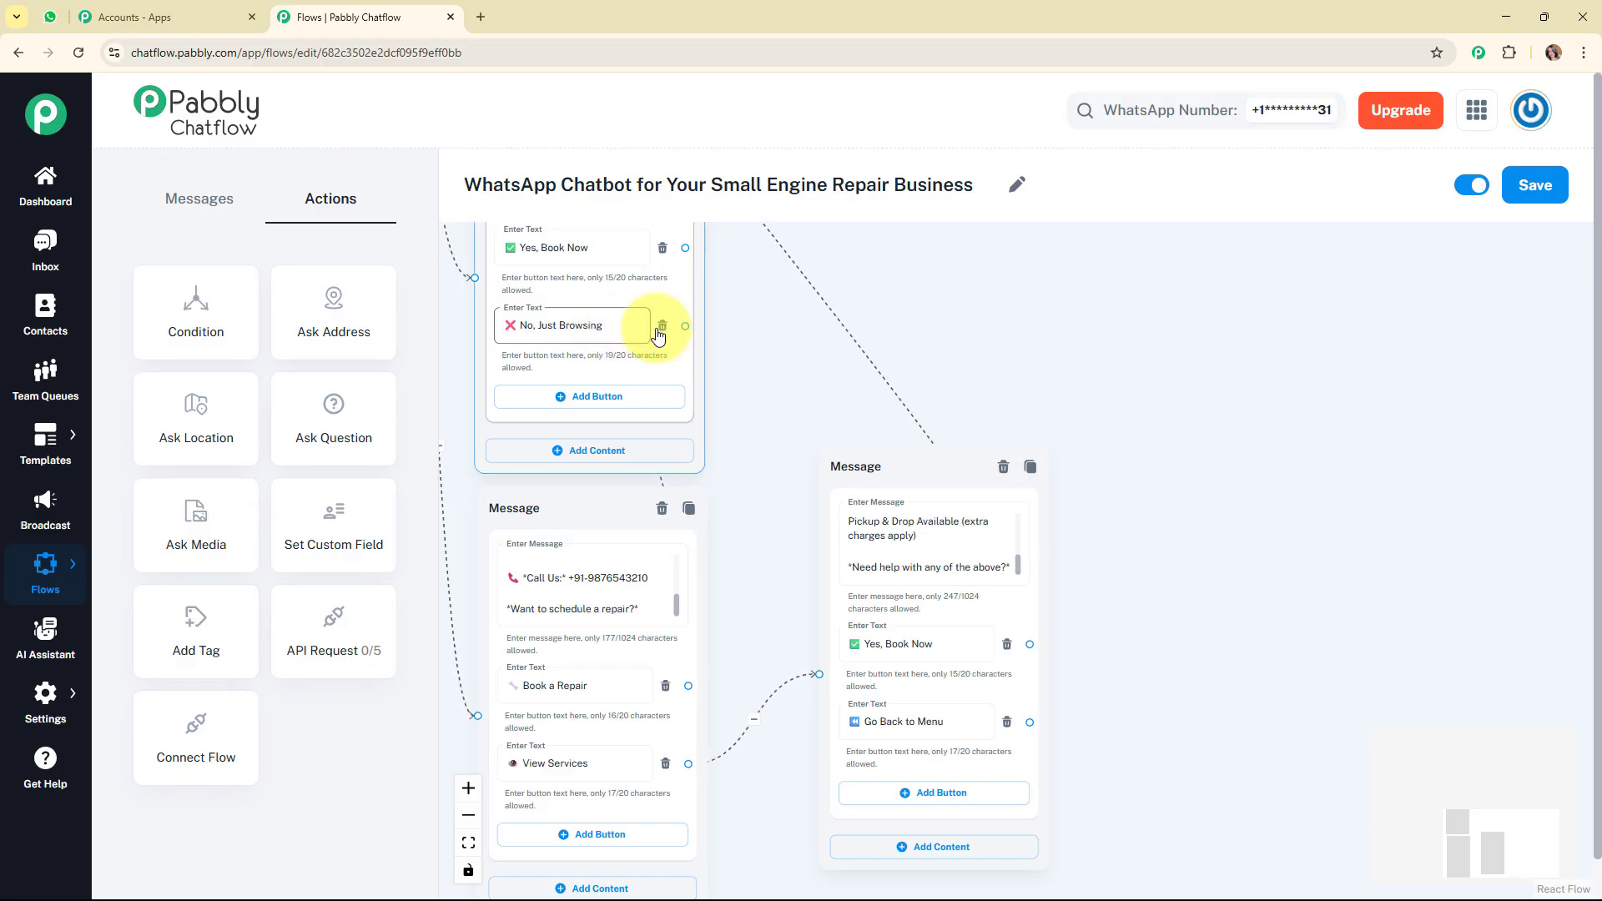
pyautogui.moveTo(684, 326); pyautogui.dragTo(818, 676)
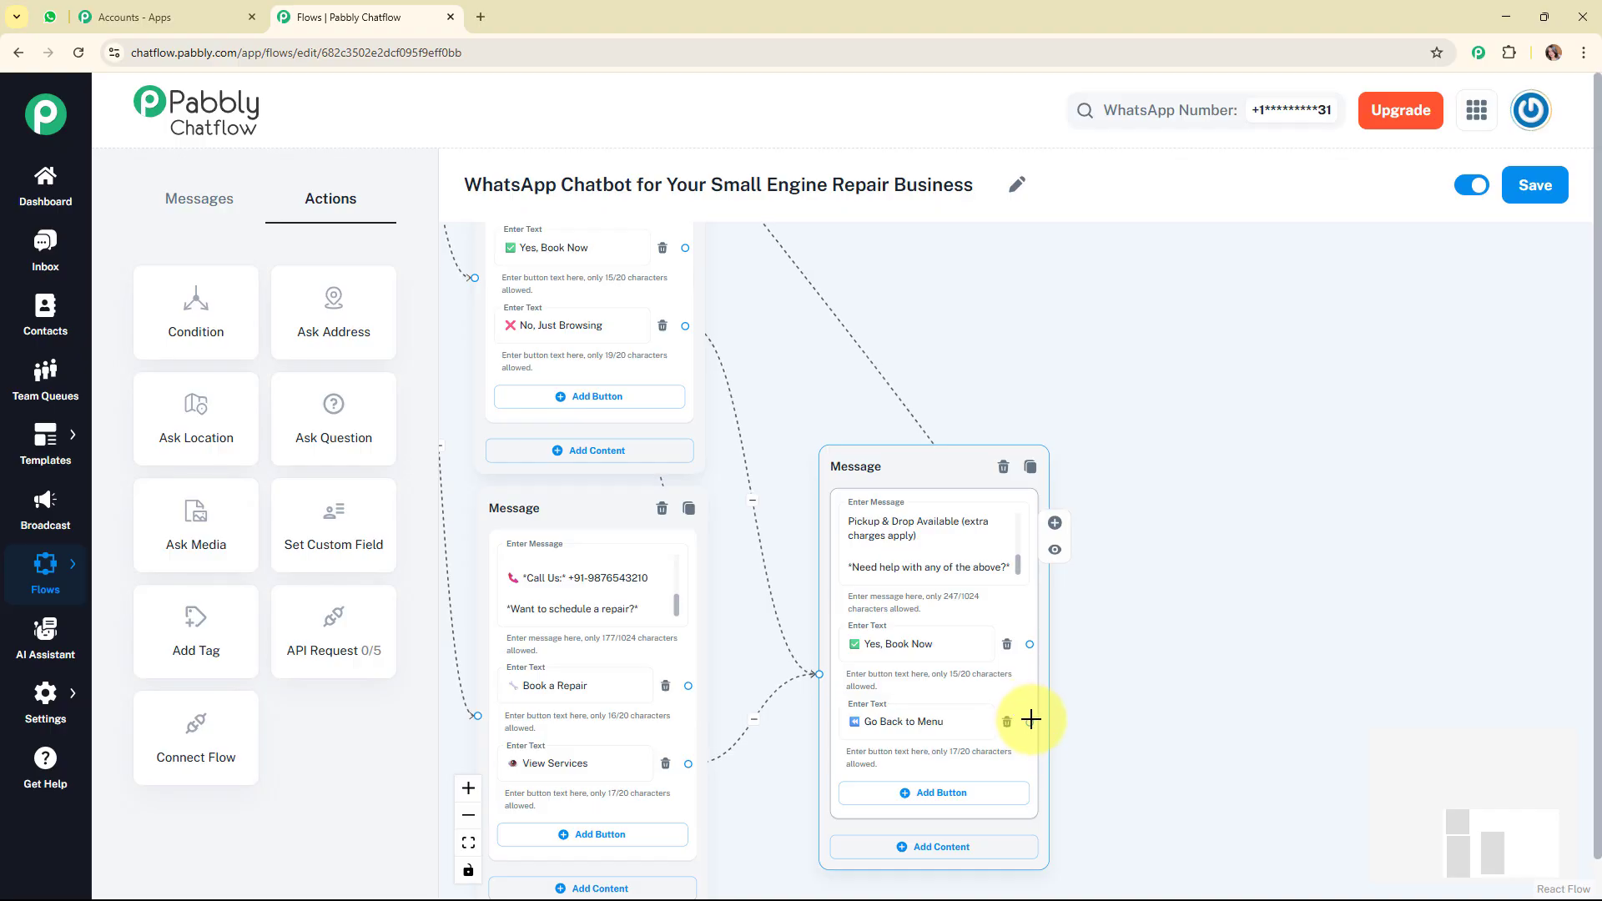
pyautogui.moveTo(1030, 721); pyautogui.dragTo(647, 448)
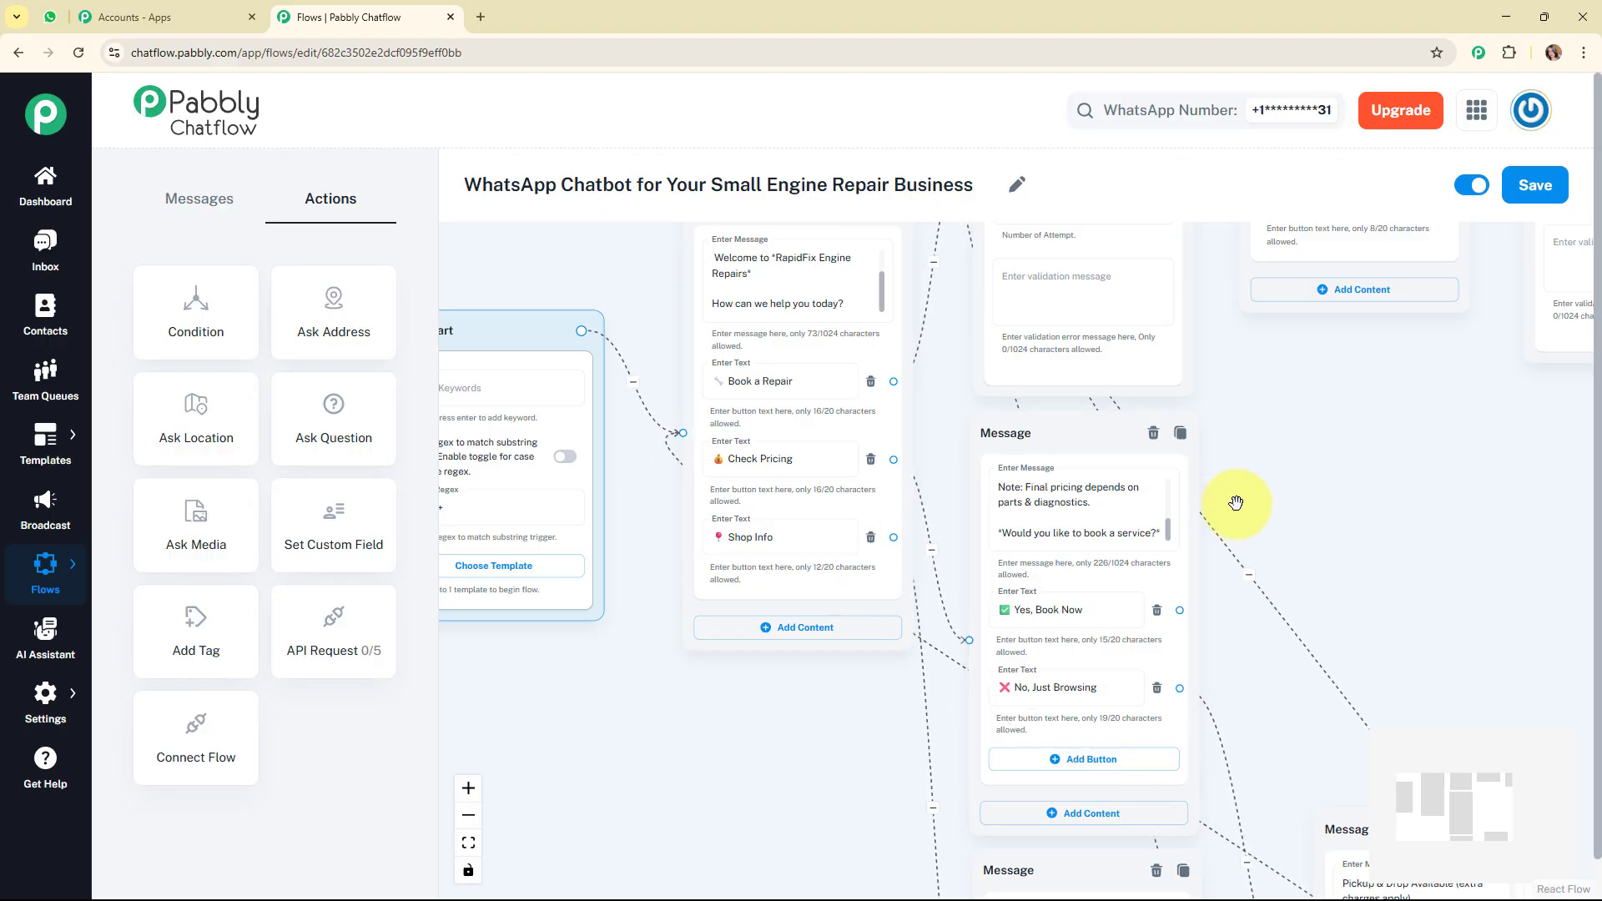
# Look over the complete chatbot flow and save it
pyautogui.scroll(-4, 1236, 503)
pyautogui.moveTo(1373, 800); pyautogui.dragTo(1450, 804)
pyautogui.scroll(-1, 1207, 580)
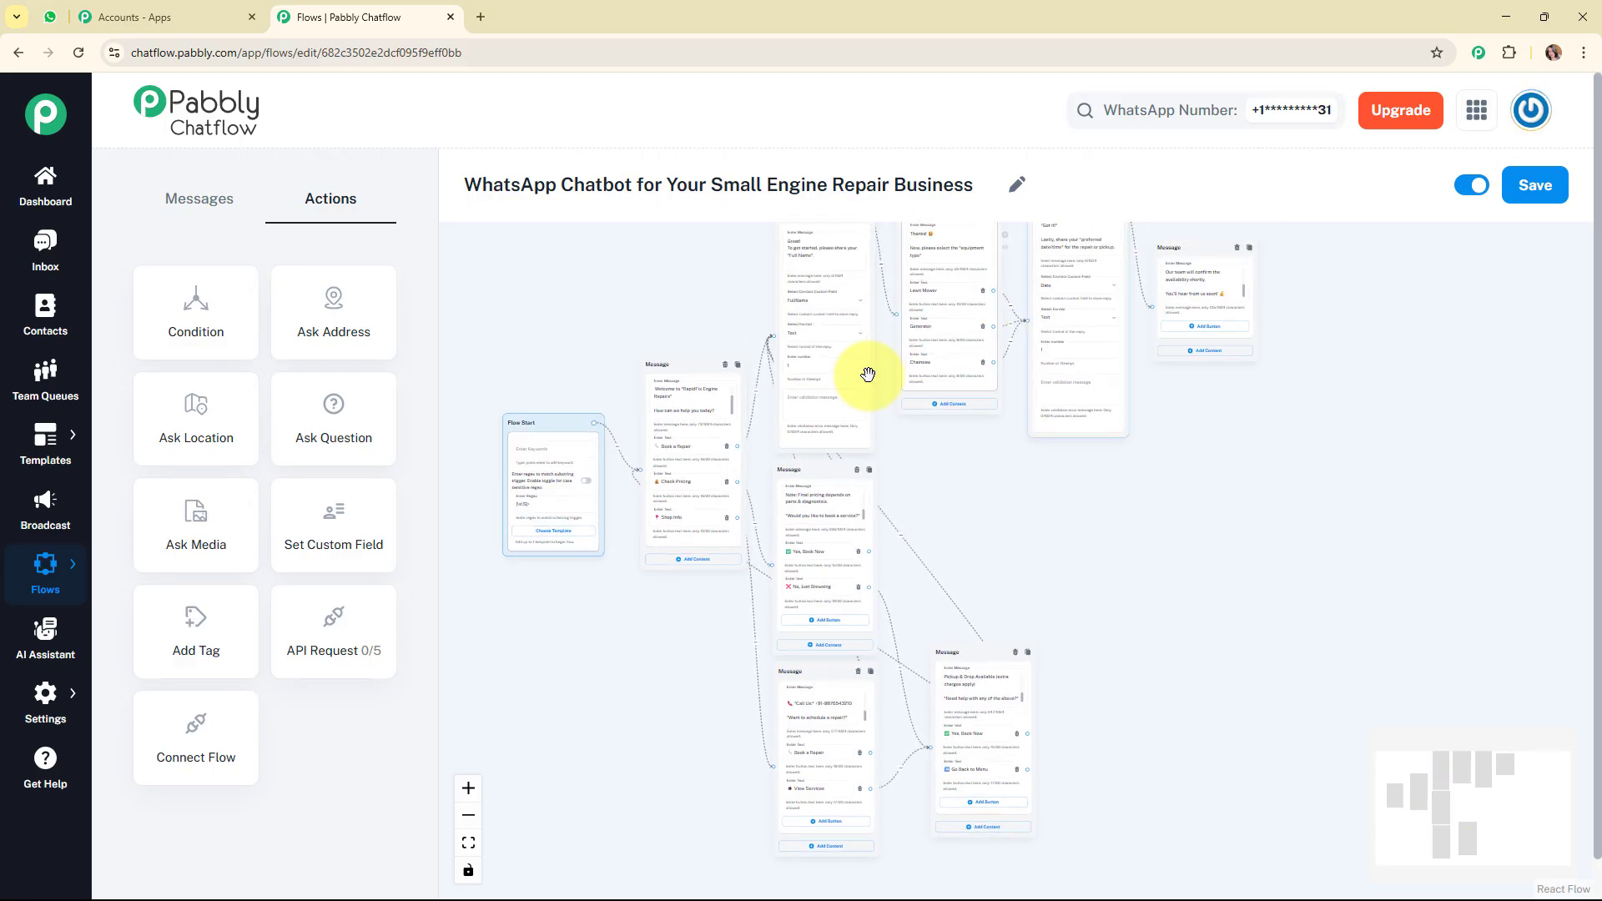
pyautogui.click(1520, 205)
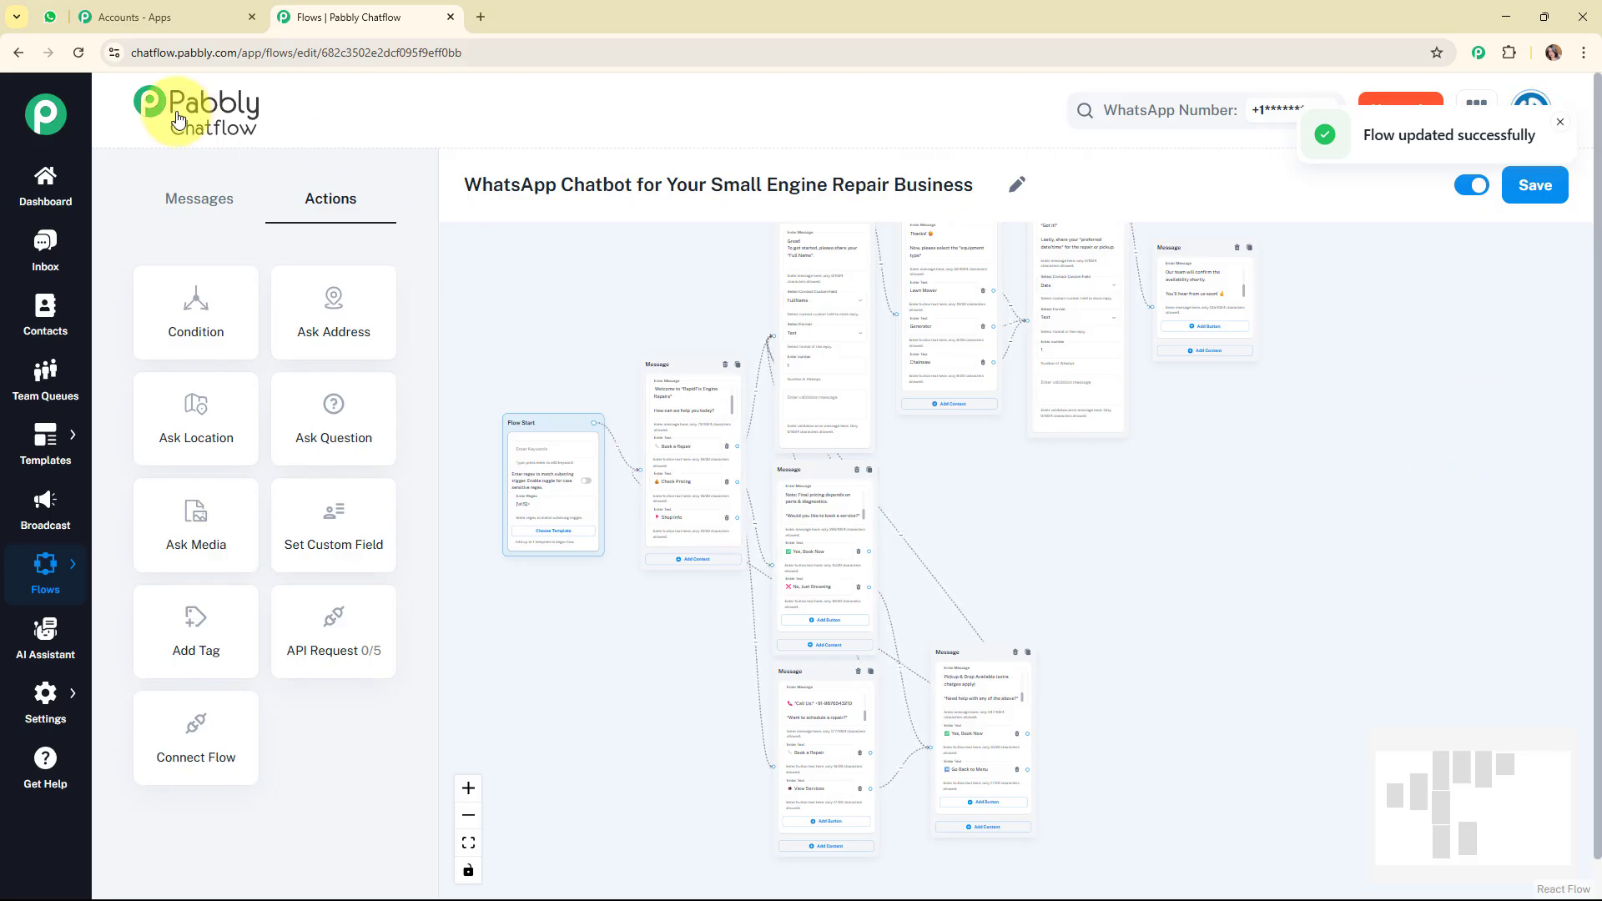
# Switch to WhatsApp Web and clear the RapidFix chat
pyautogui.click(50, 17)
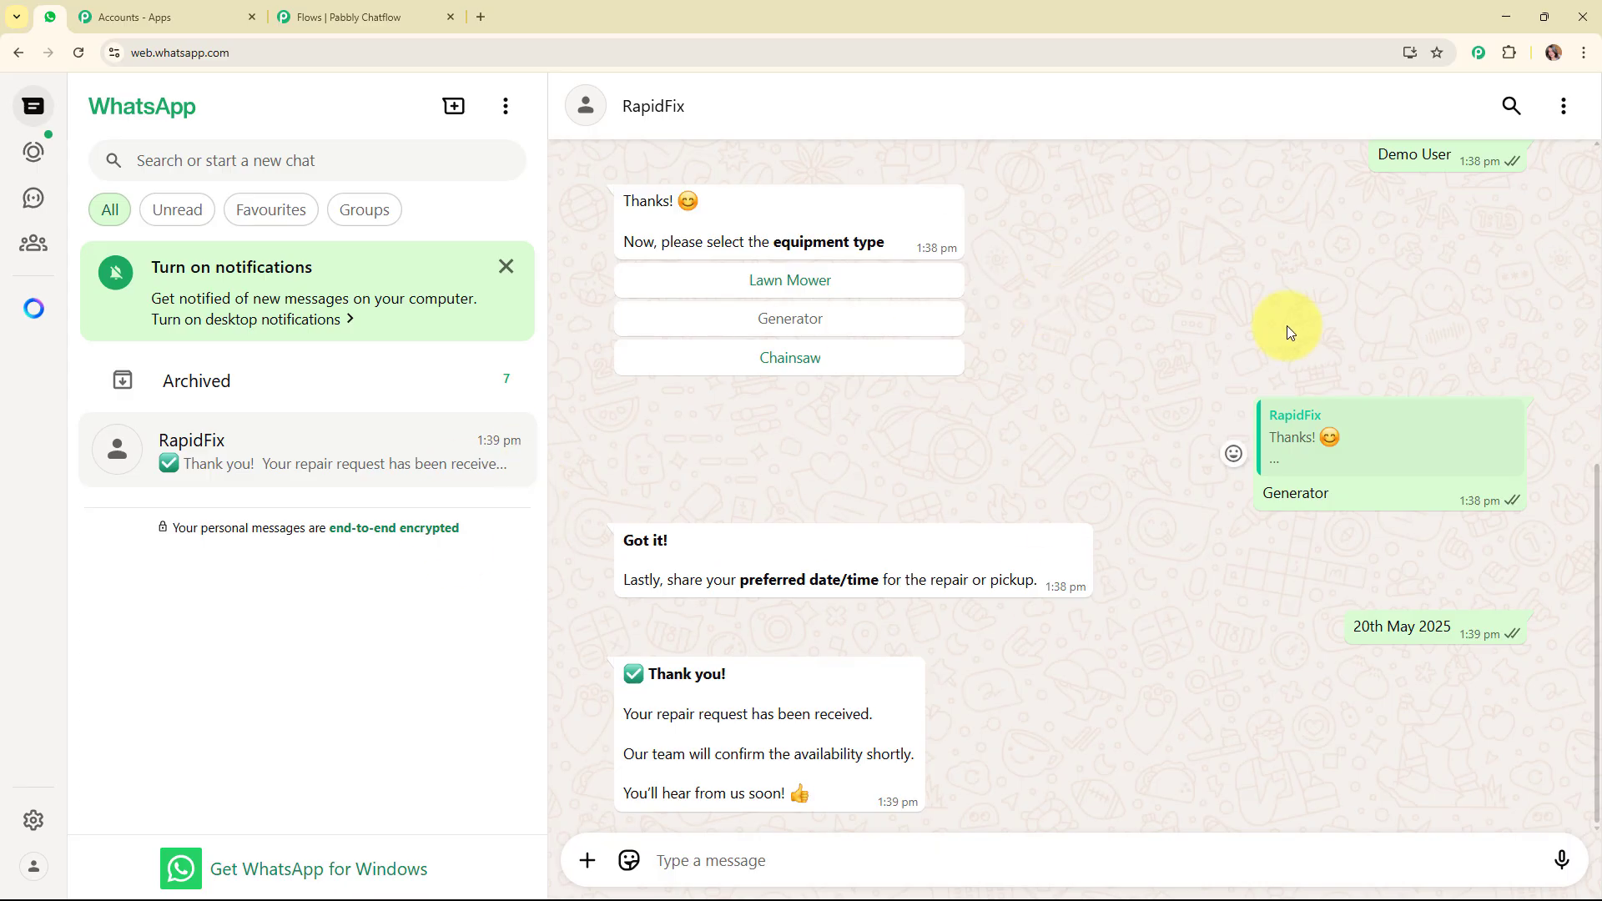
pyautogui.click(1563, 106)
pyautogui.click(1513, 461)
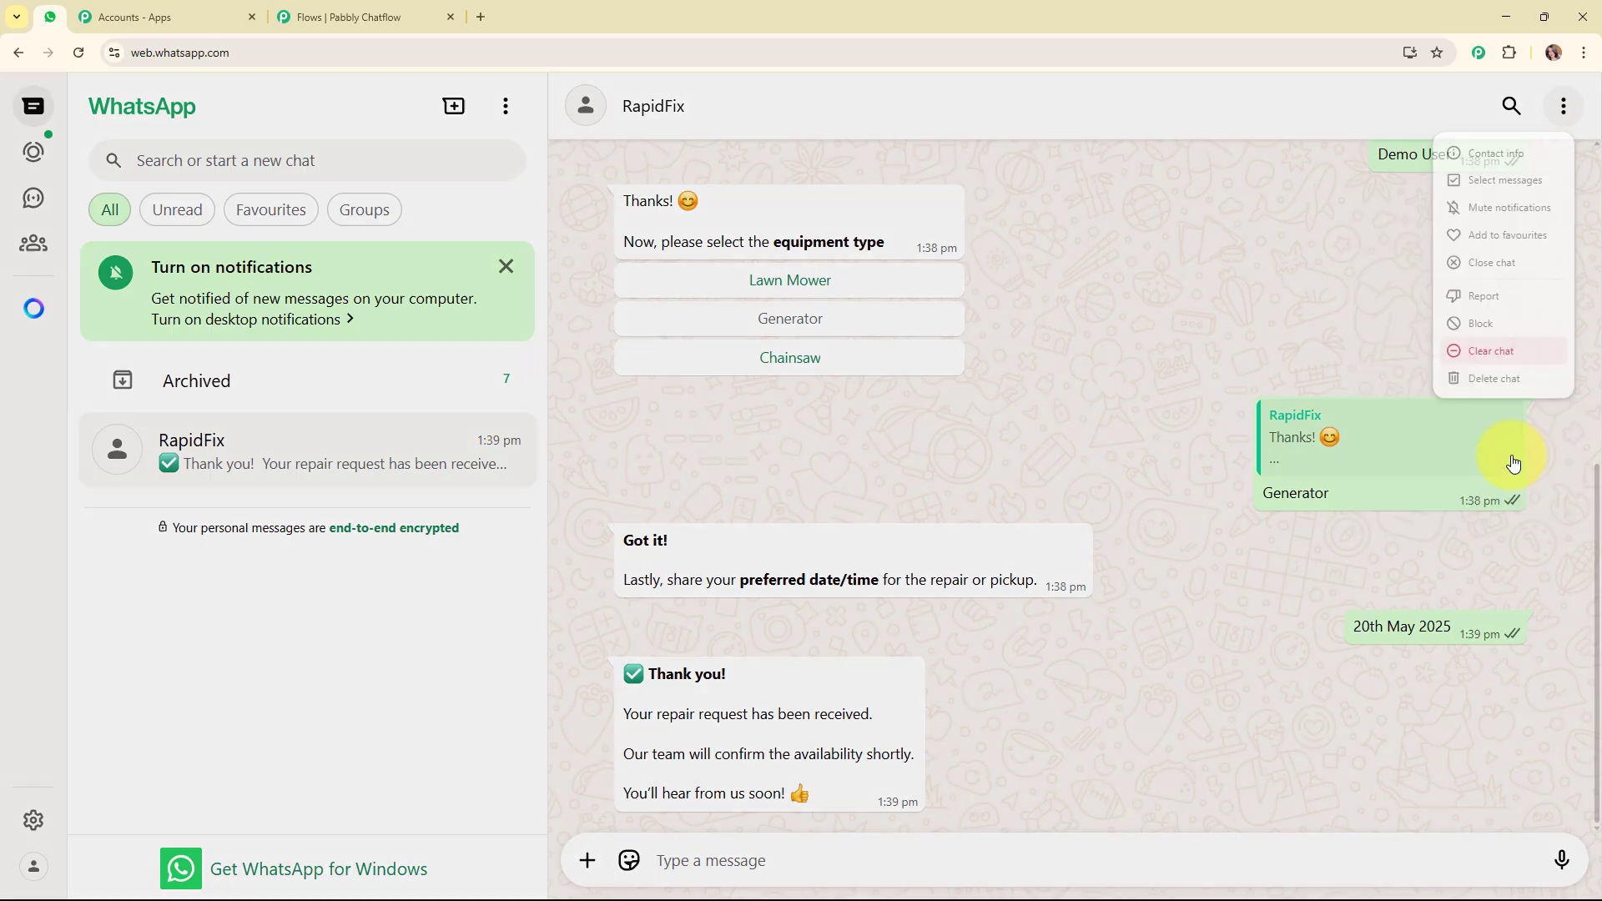
pyautogui.click(995, 565)
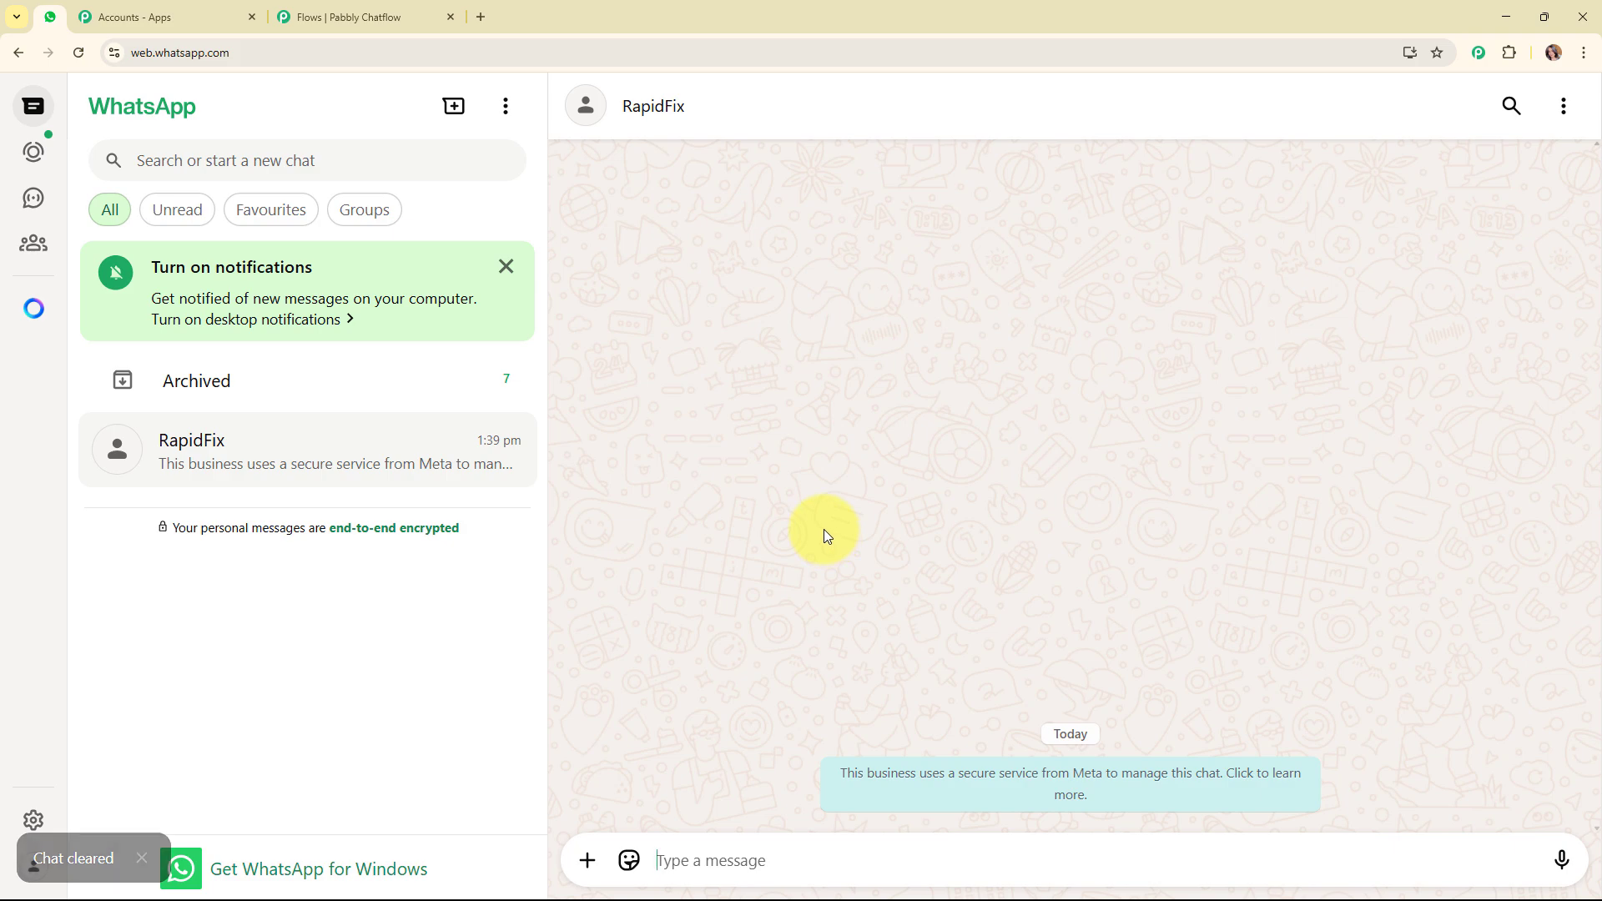
# Send "I want to know about the pricing of your services." to RapidFix and reply with "Check Pricing" and "Yes, Book Now"
pyautogui.write('I')
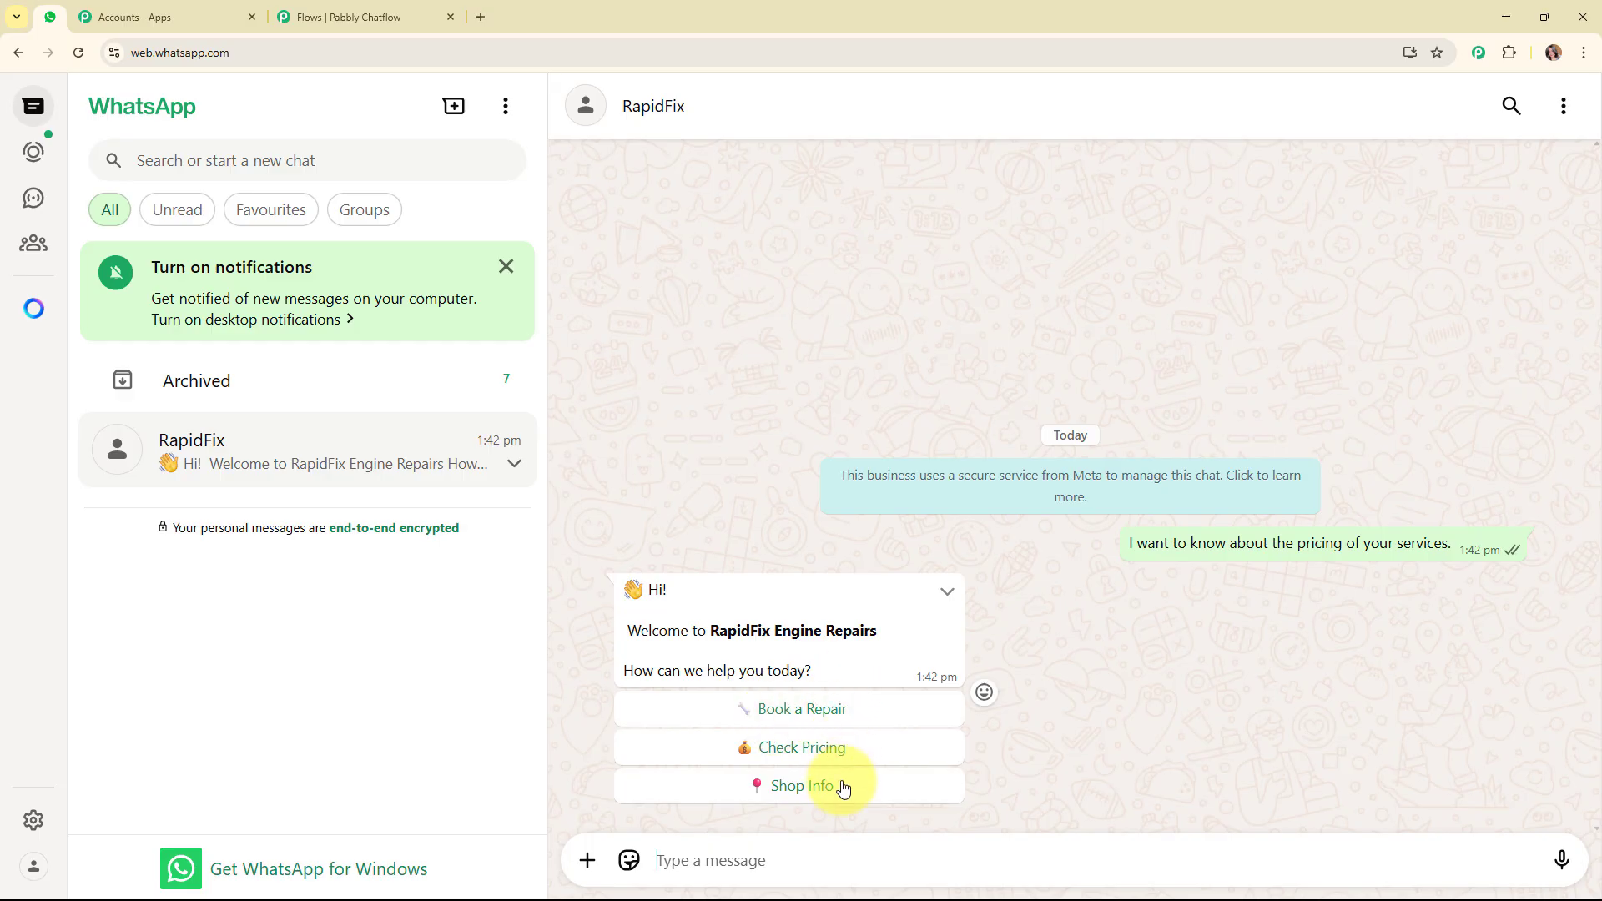
pyautogui.click(859, 745)
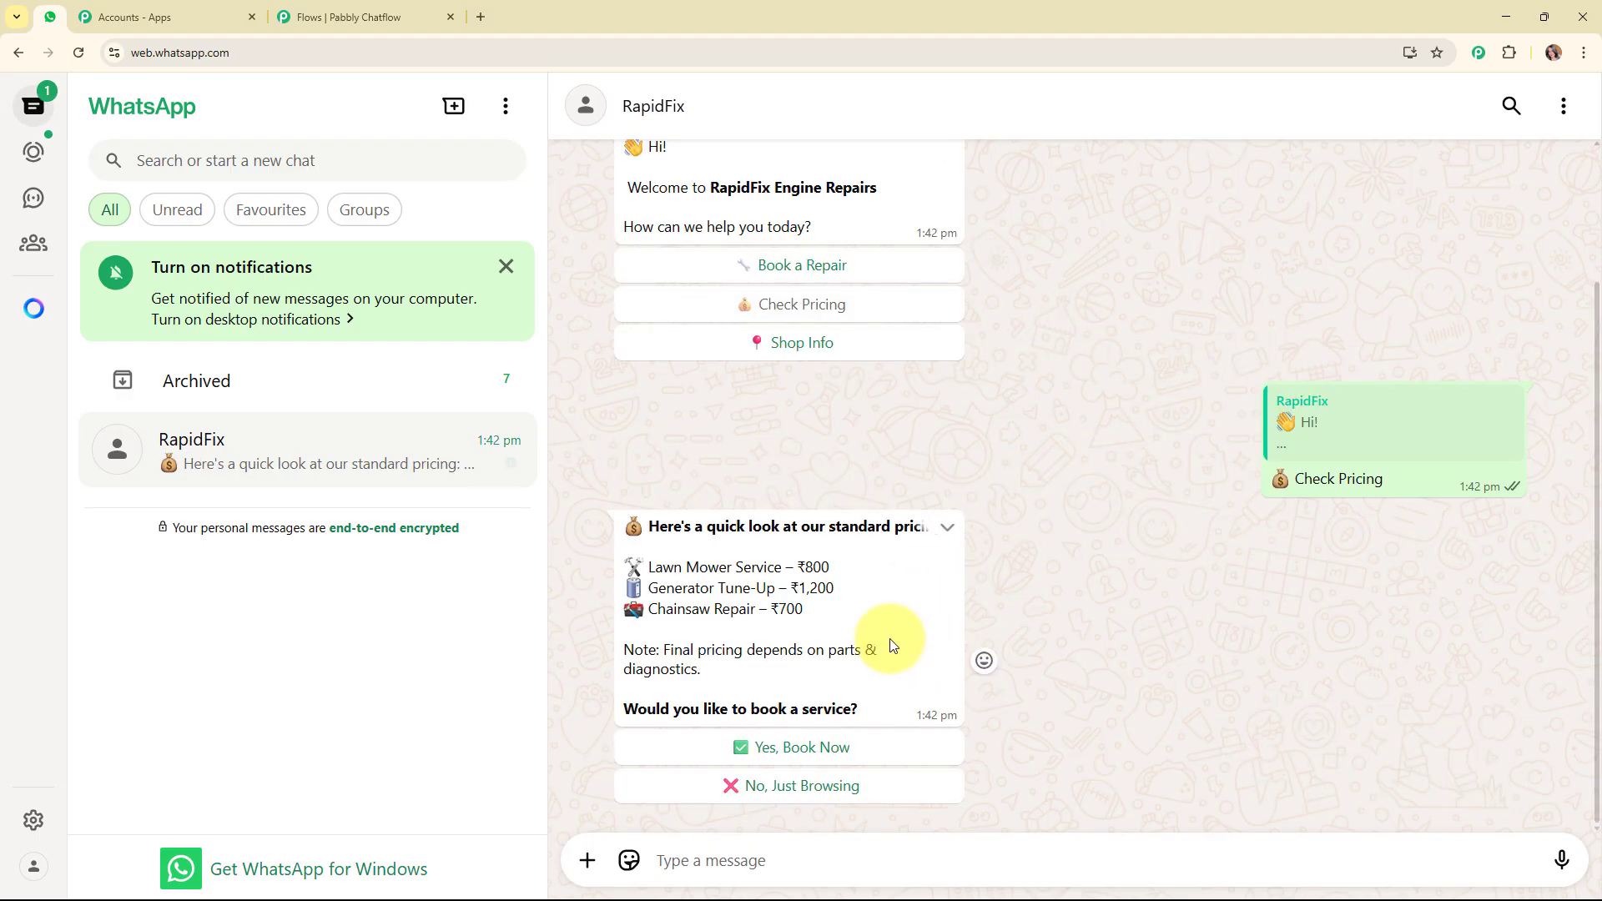
pyautogui.click(820, 750)
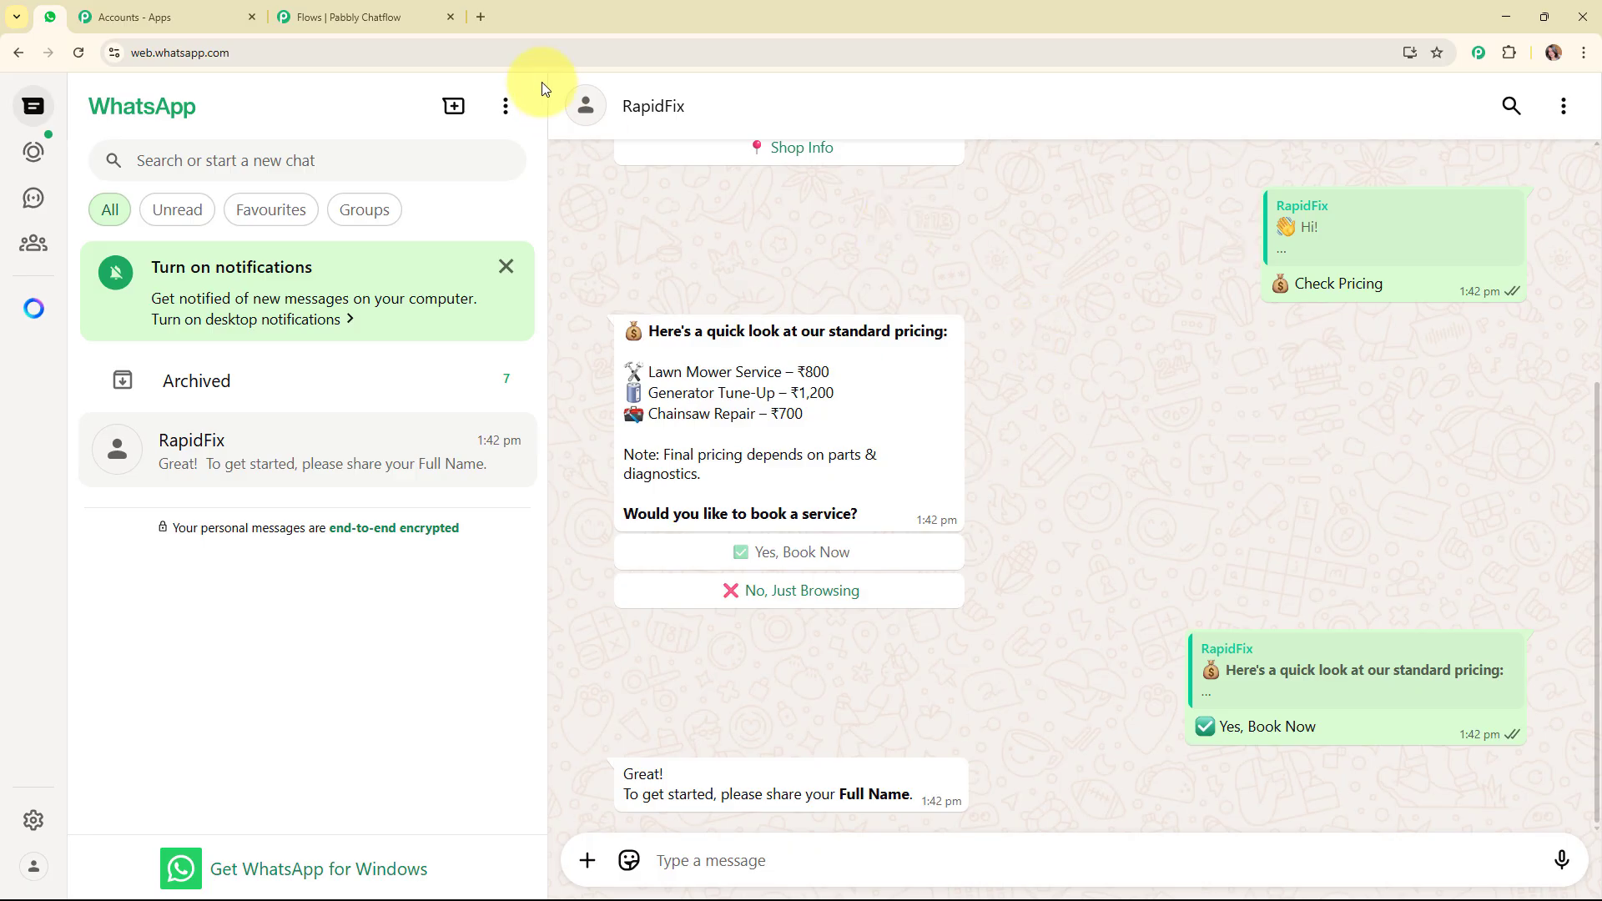
# Switch back to Pabbly Chatflow and review the test conversation's bot messages and button replies in the inbox
pyautogui.click(398, 15)
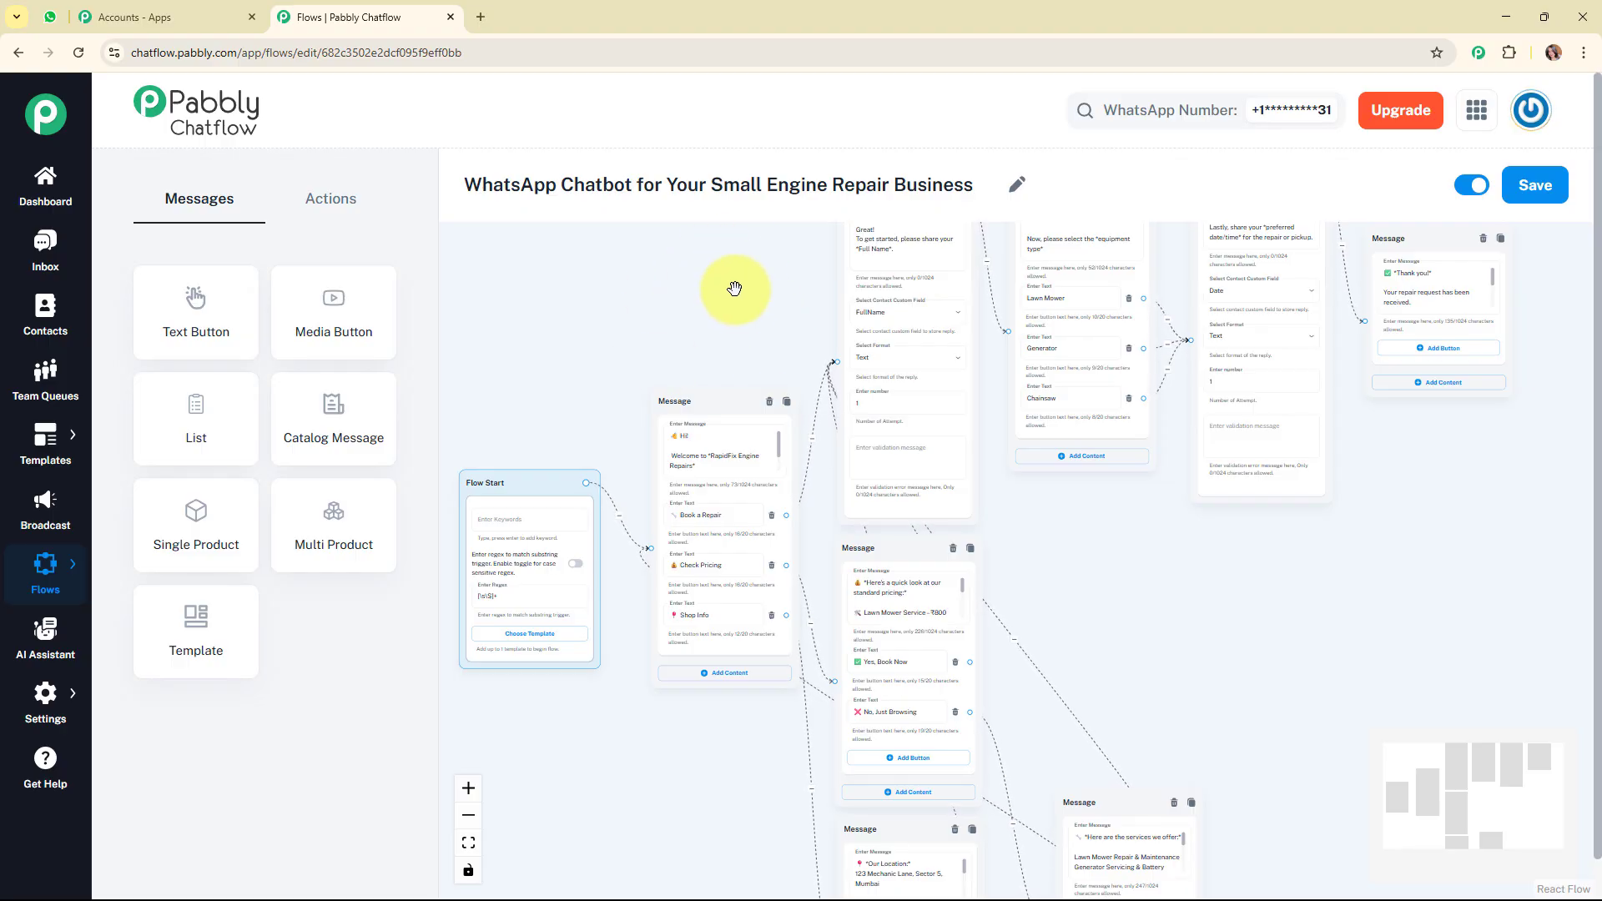
pyautogui.click(48, 255)
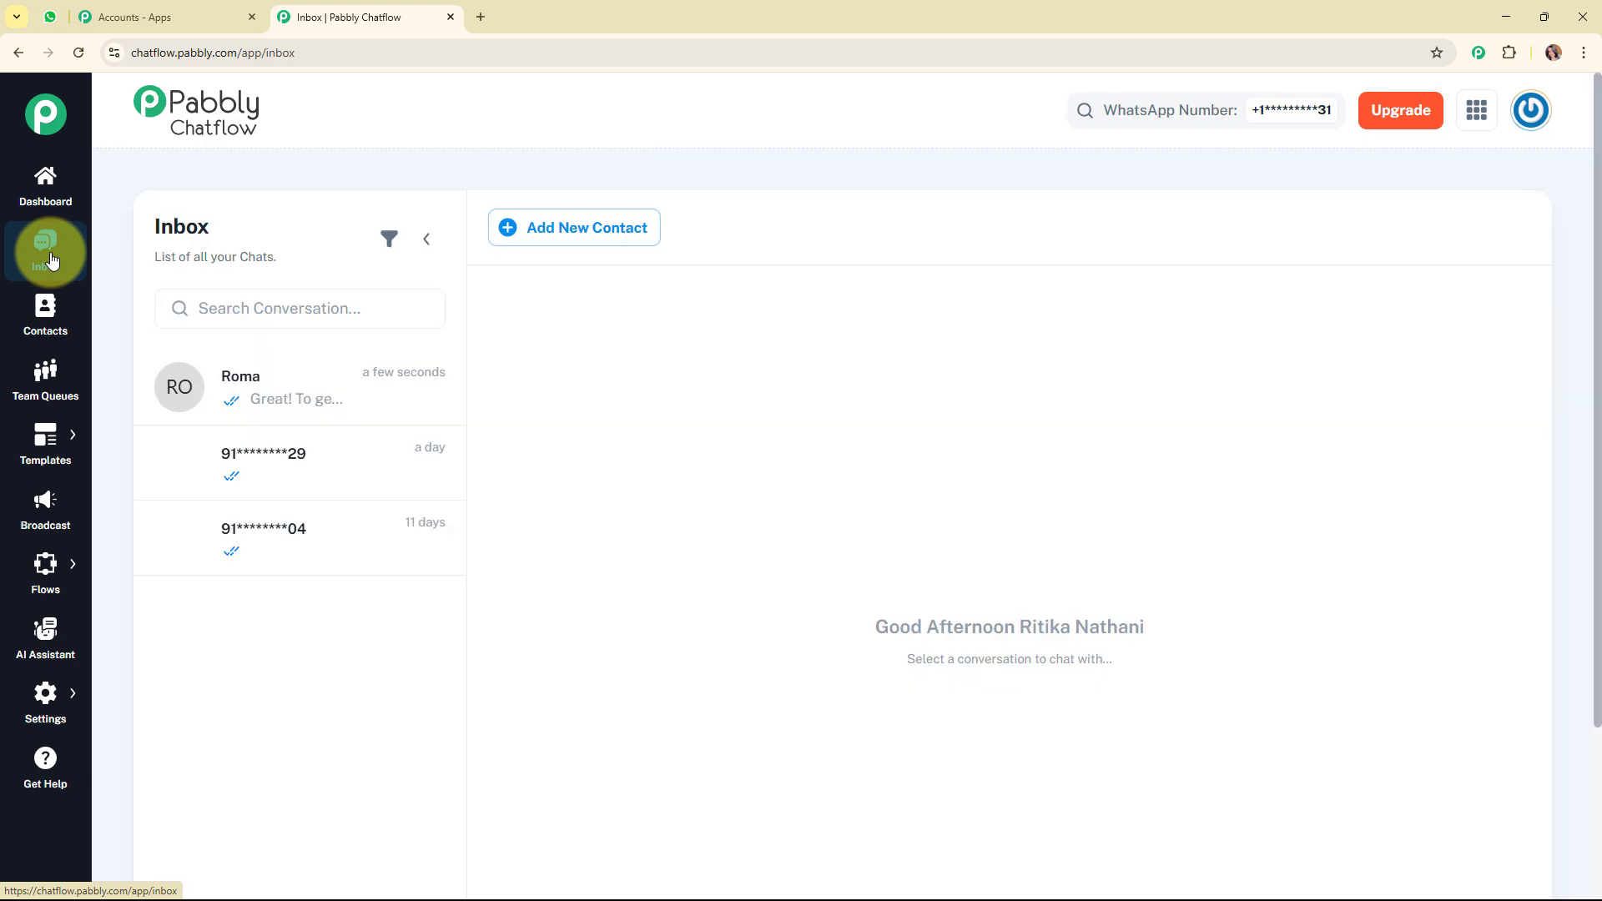
pyautogui.click(304, 399)
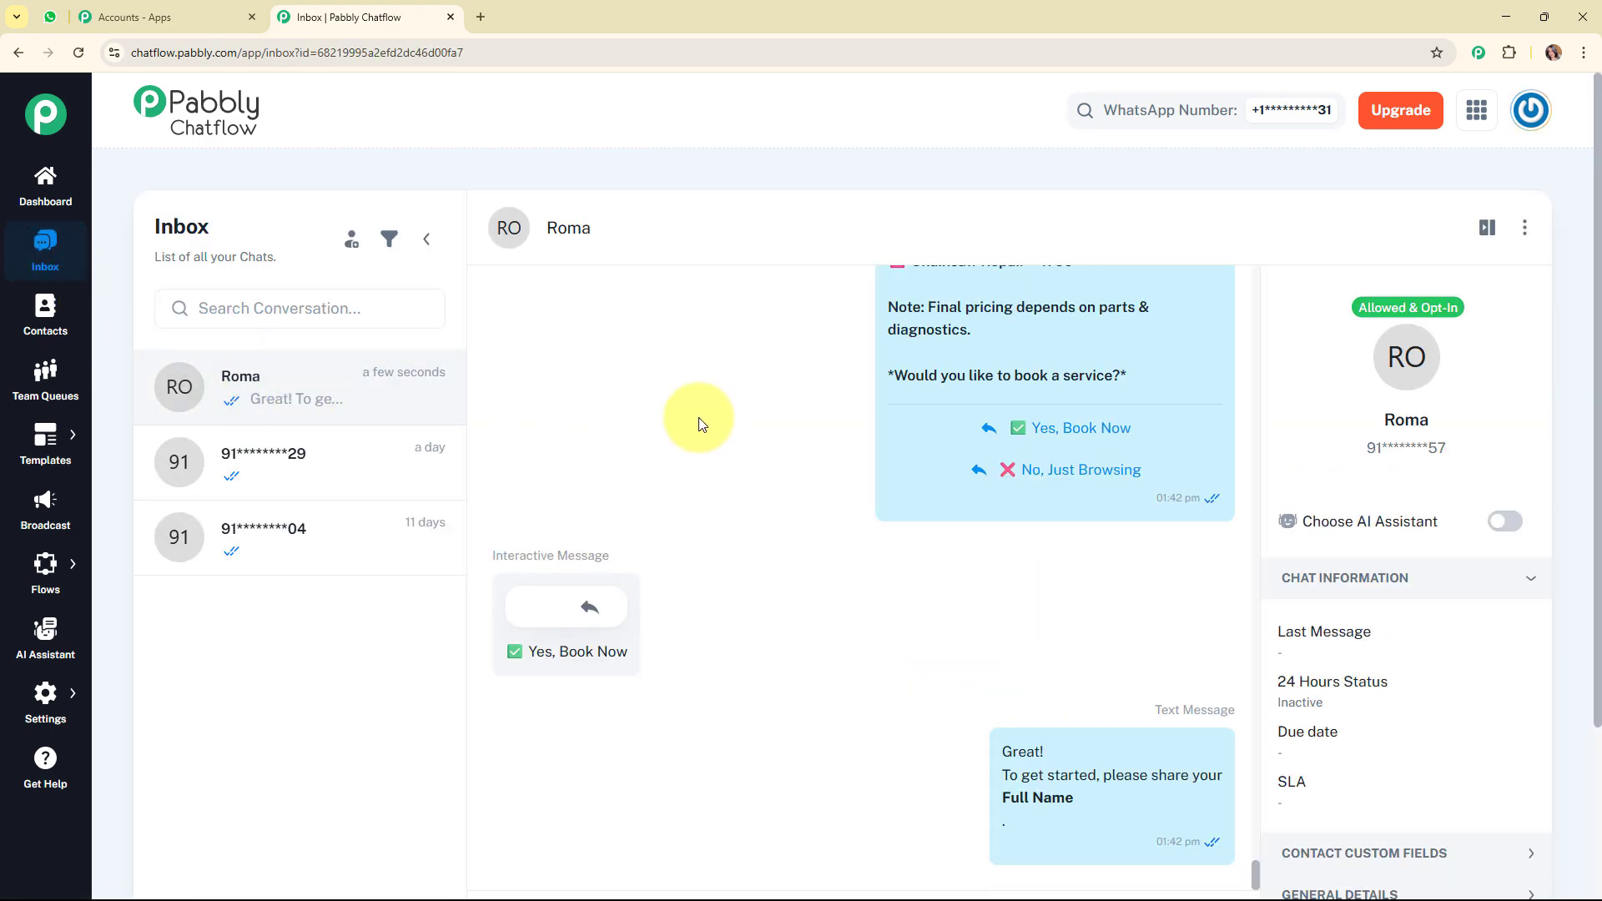
pyautogui.scroll(8, 742, 417)
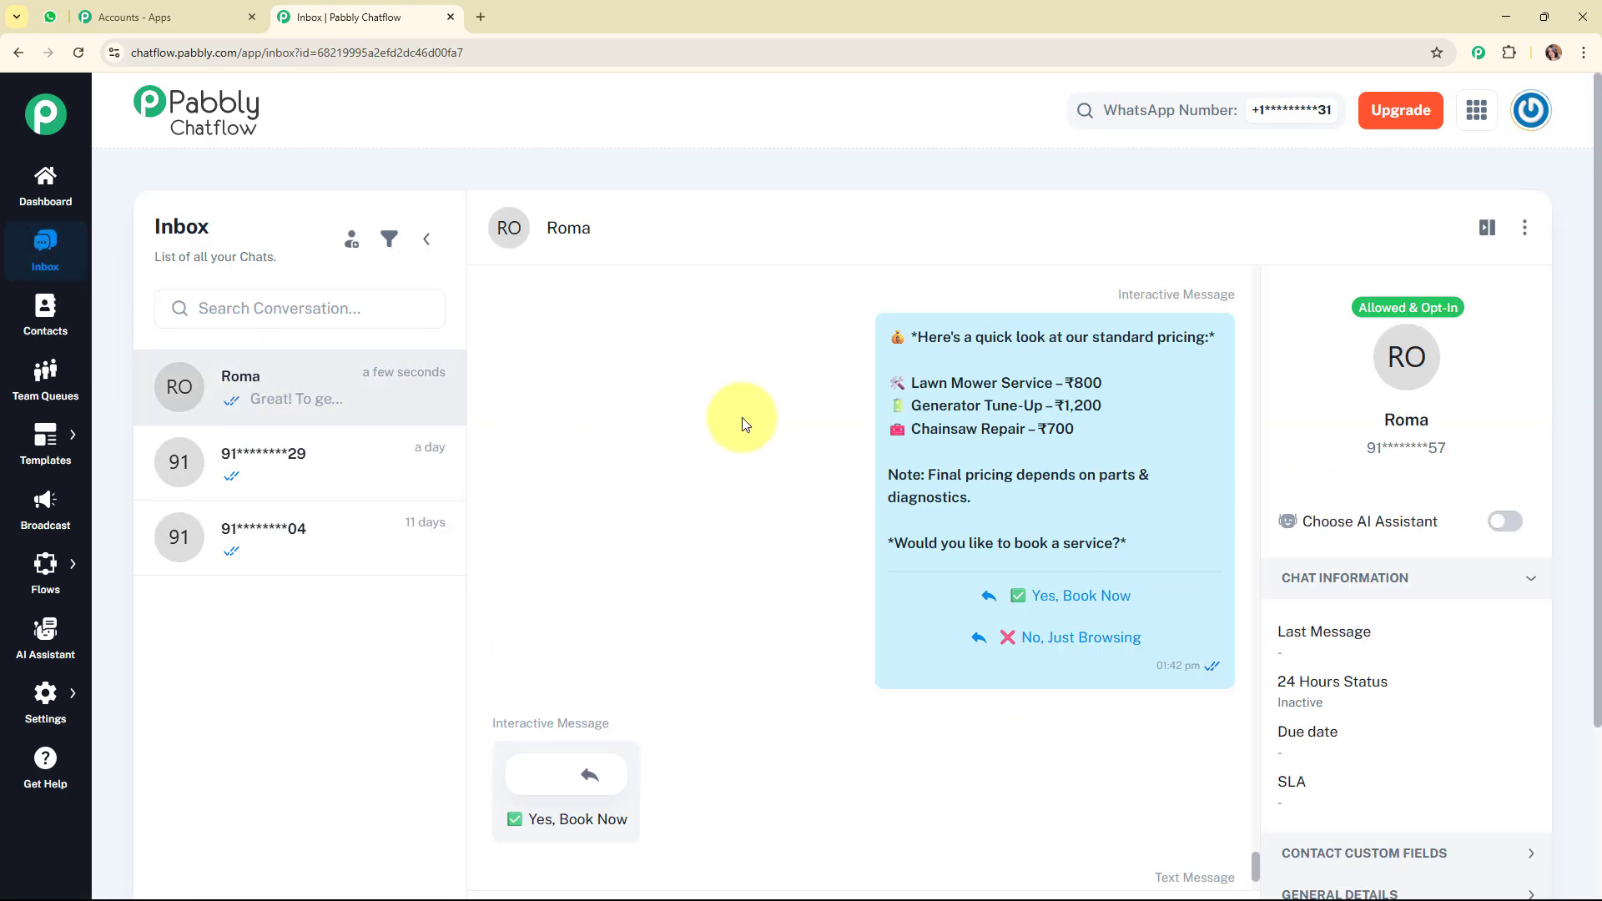
pyautogui.moveTo(902, 419)
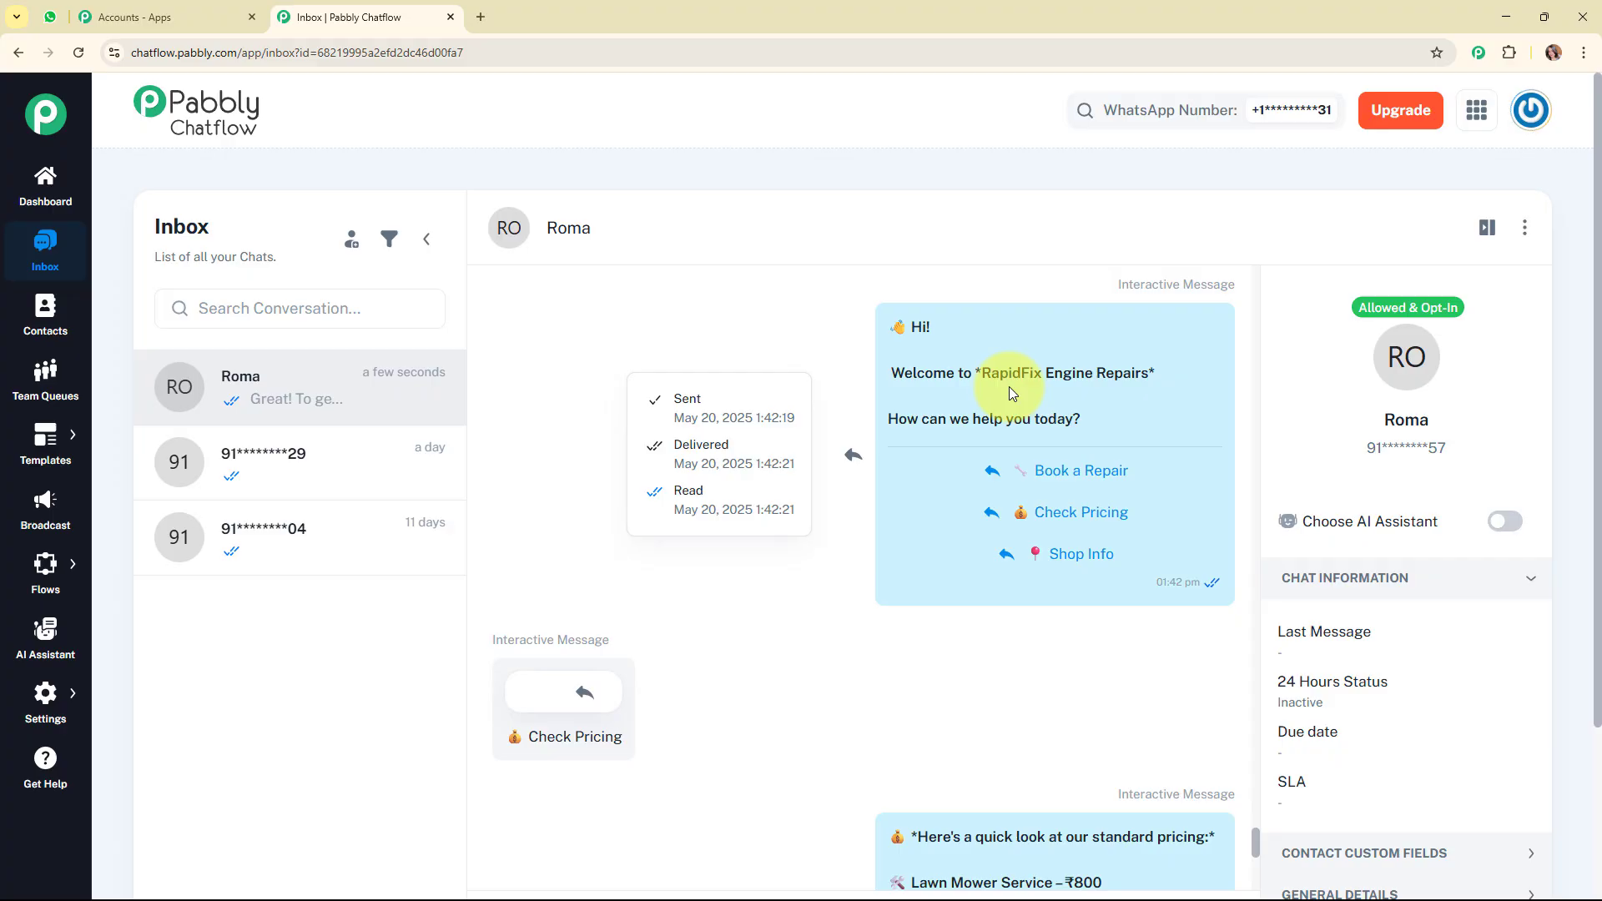
pyautogui.scroll(-8, 1008, 387)
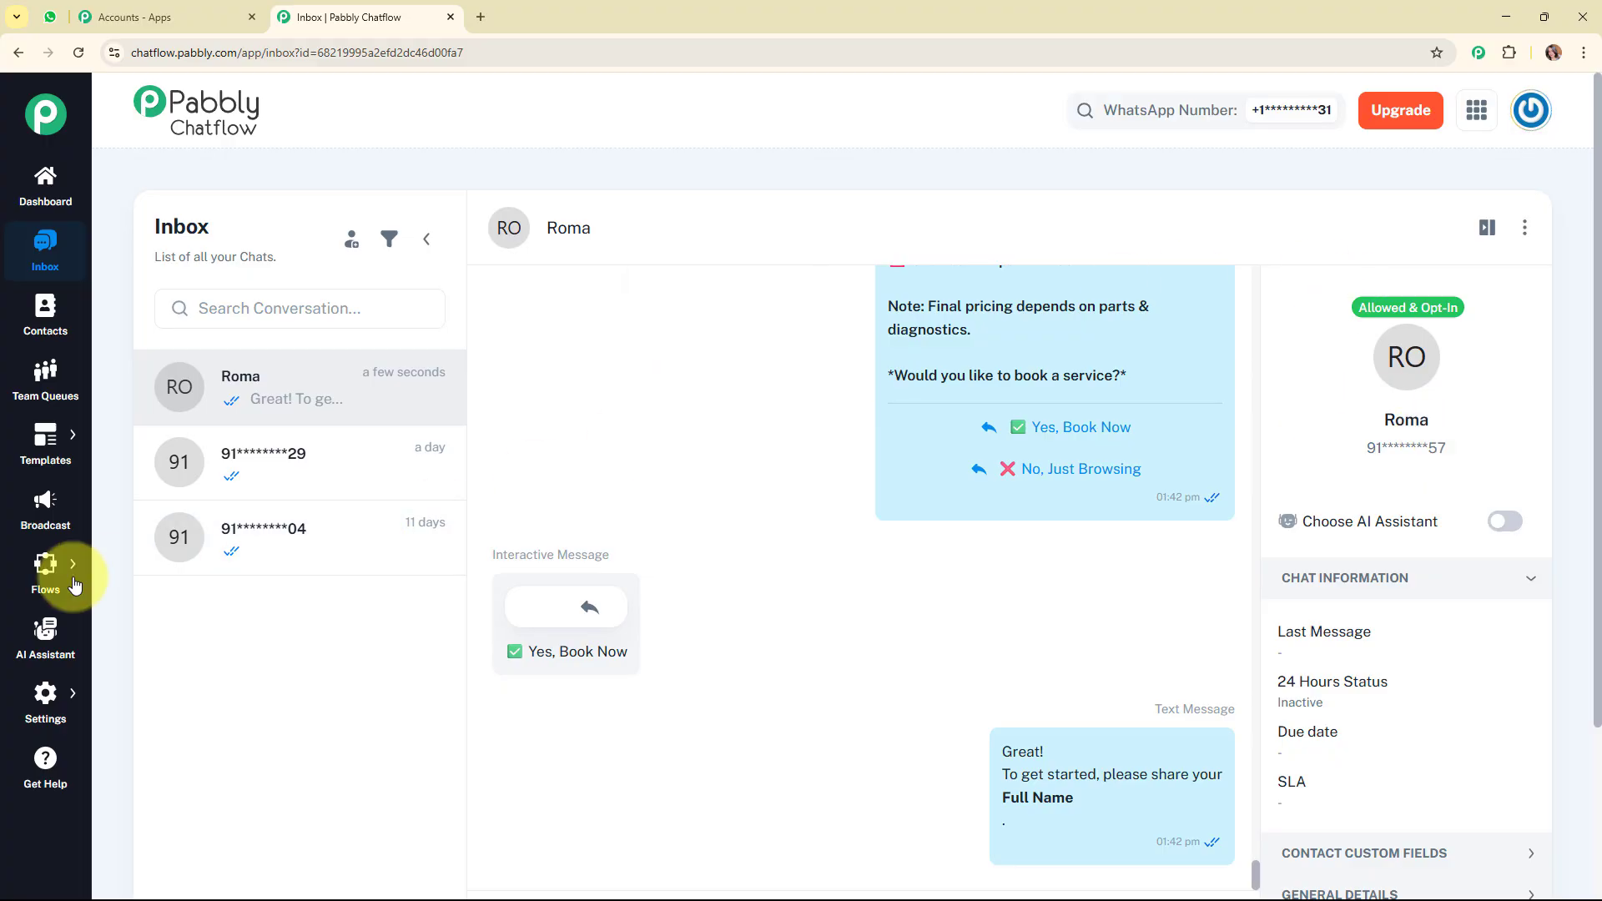
# Reopen the "WhatsApp Chatbot for Your Small Engine Repair Business" flow and review its nodes and connections
pyautogui.click(136, 556)
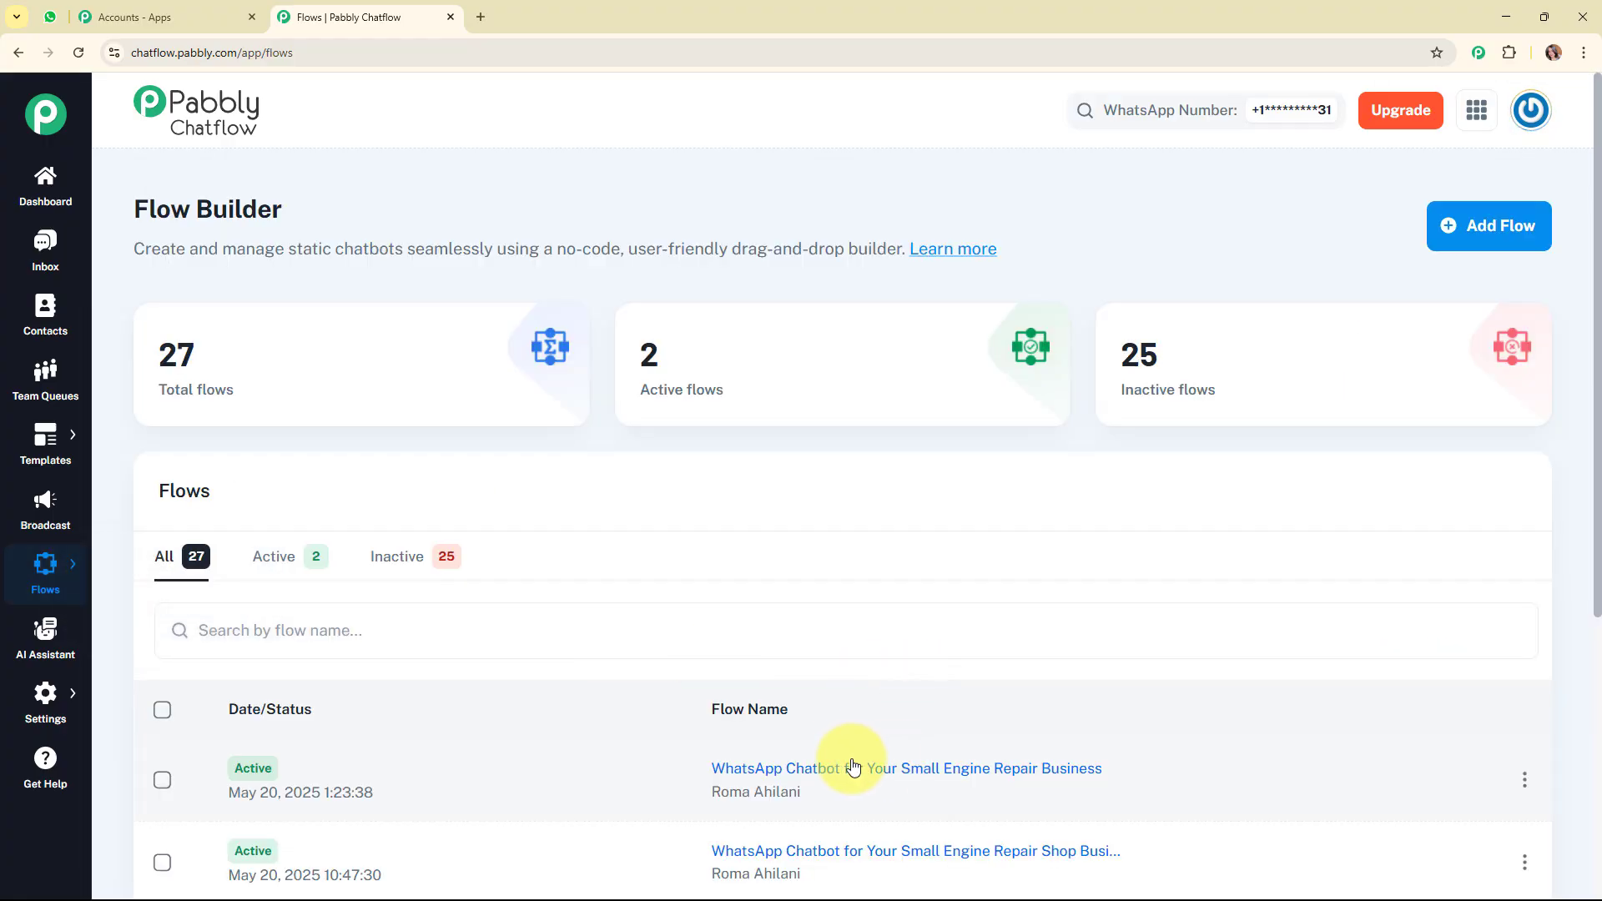
pyautogui.click(852, 765)
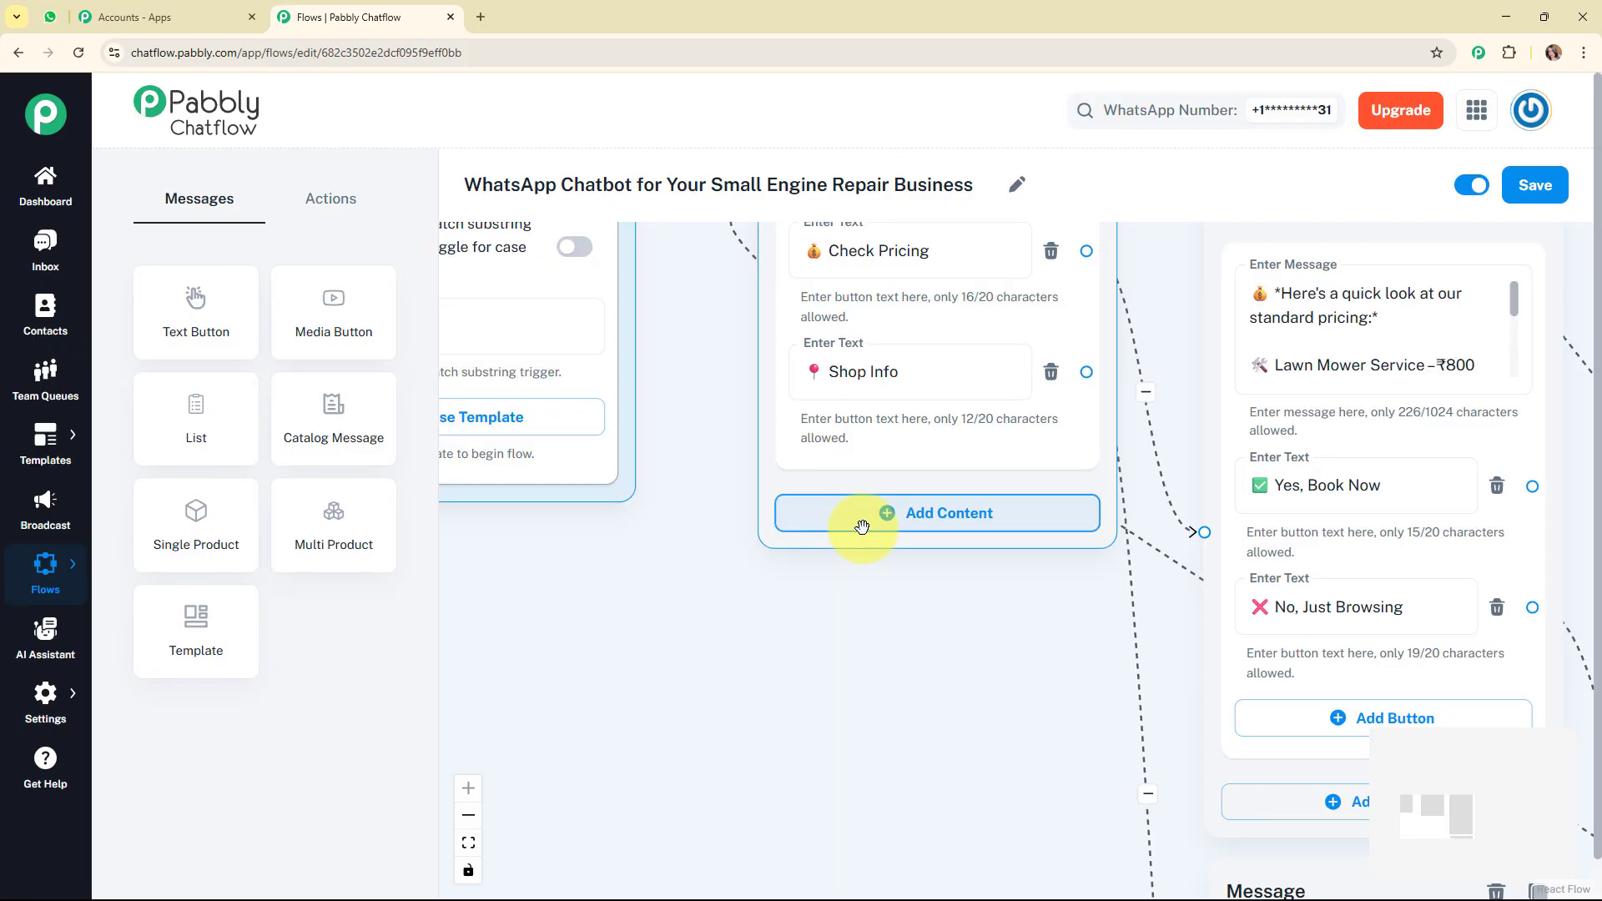
pyautogui.scroll(-5, 862, 528)
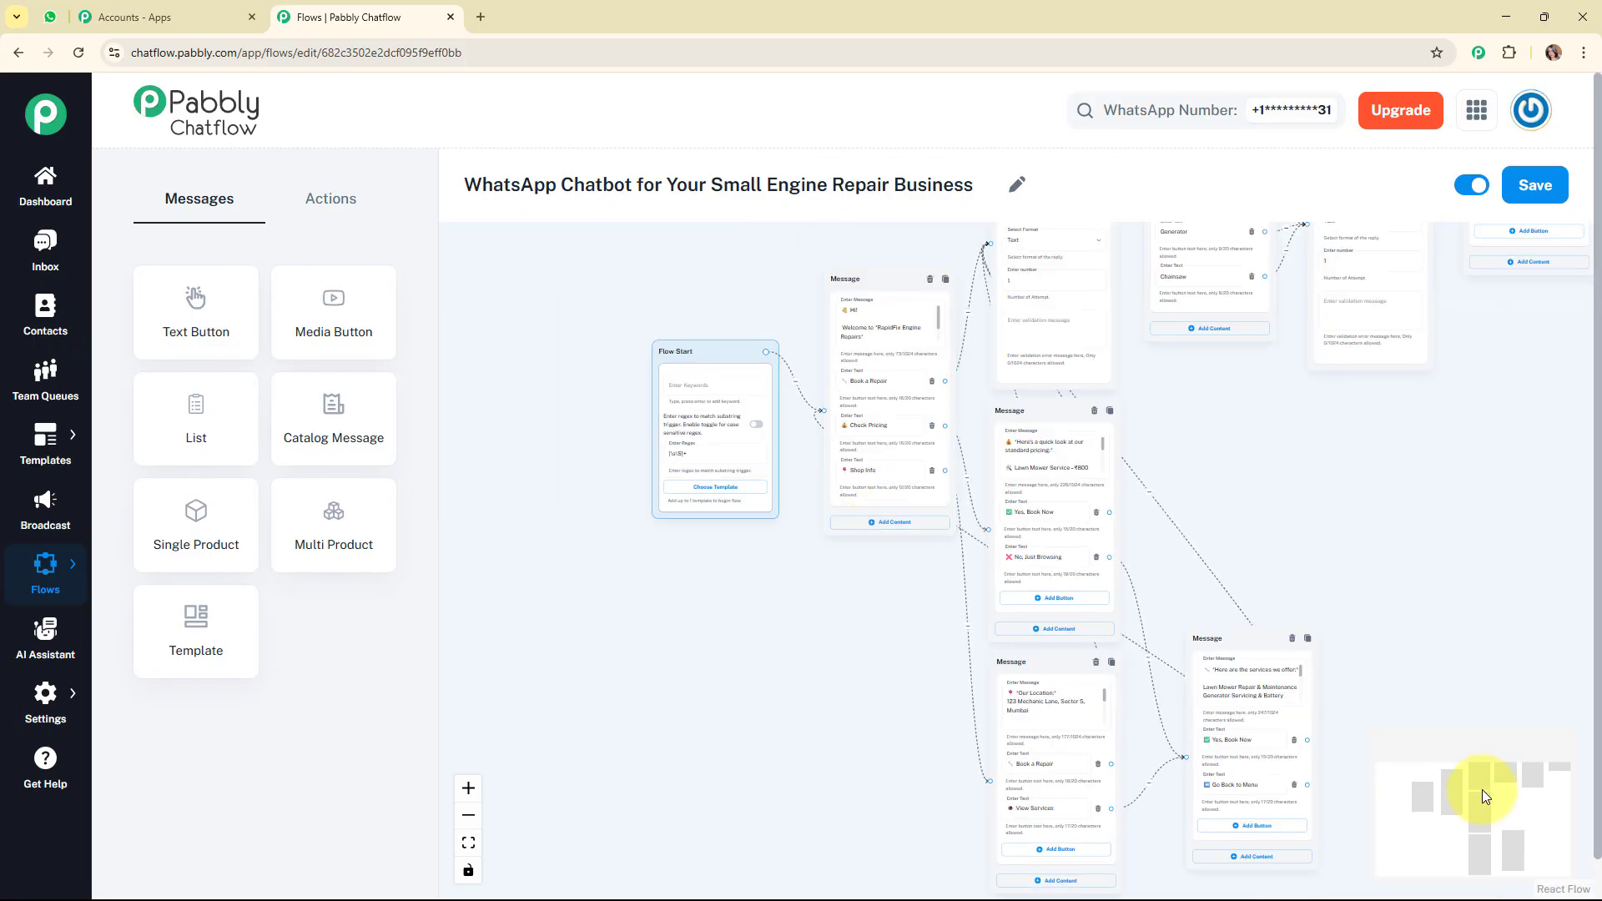
pyautogui.moveTo(1482, 789); pyautogui.dragTo(1515, 781)
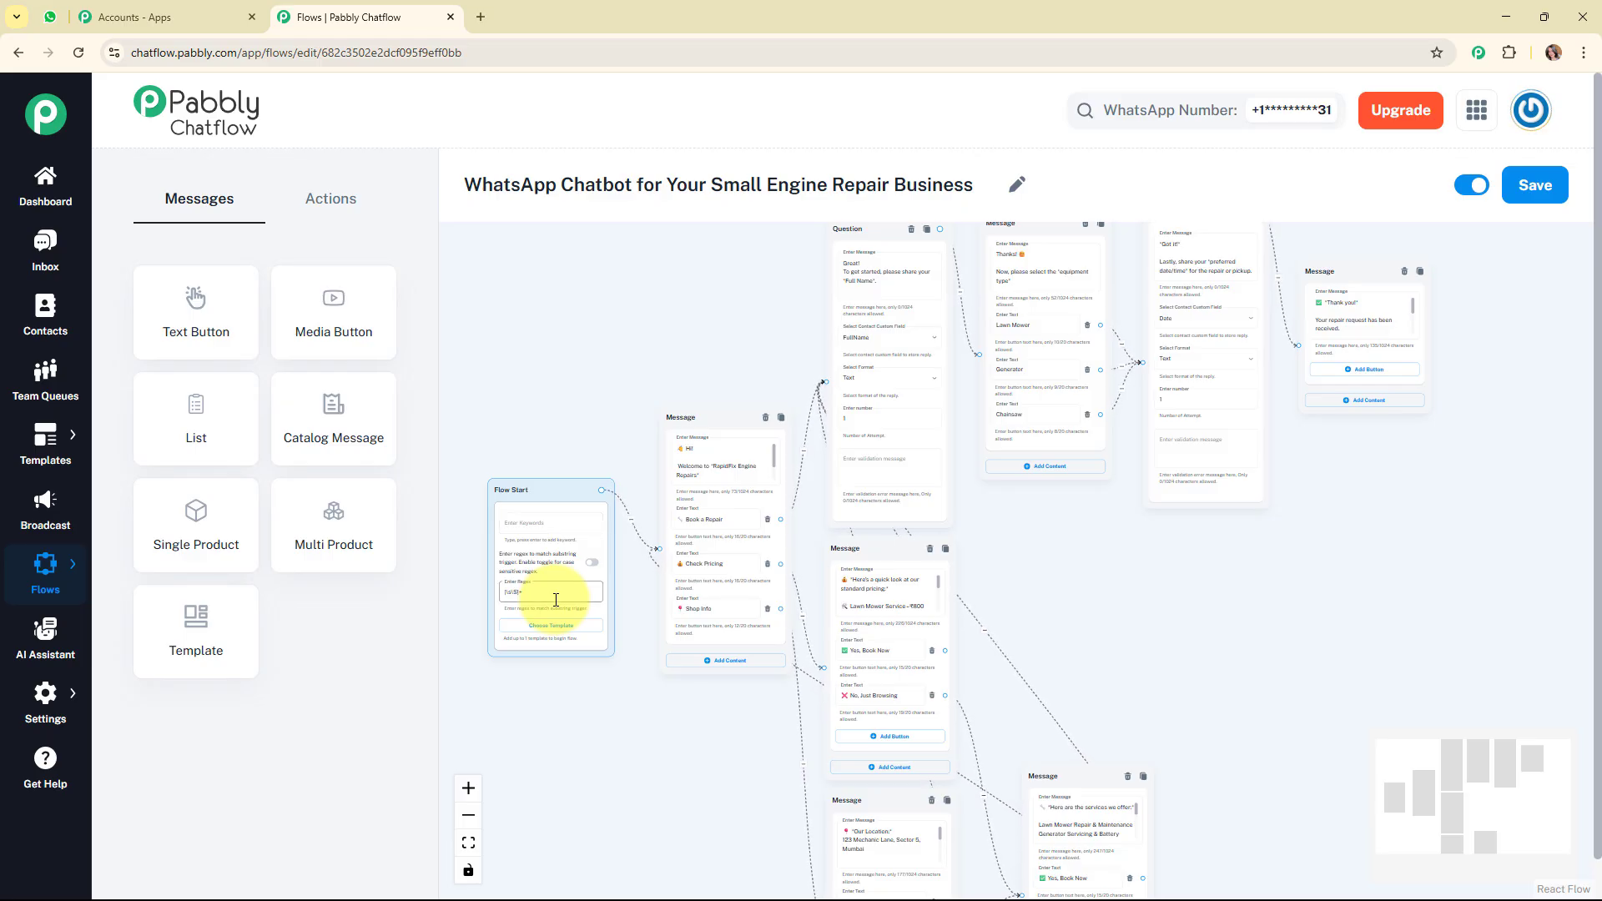
pyautogui.click(701, 459)
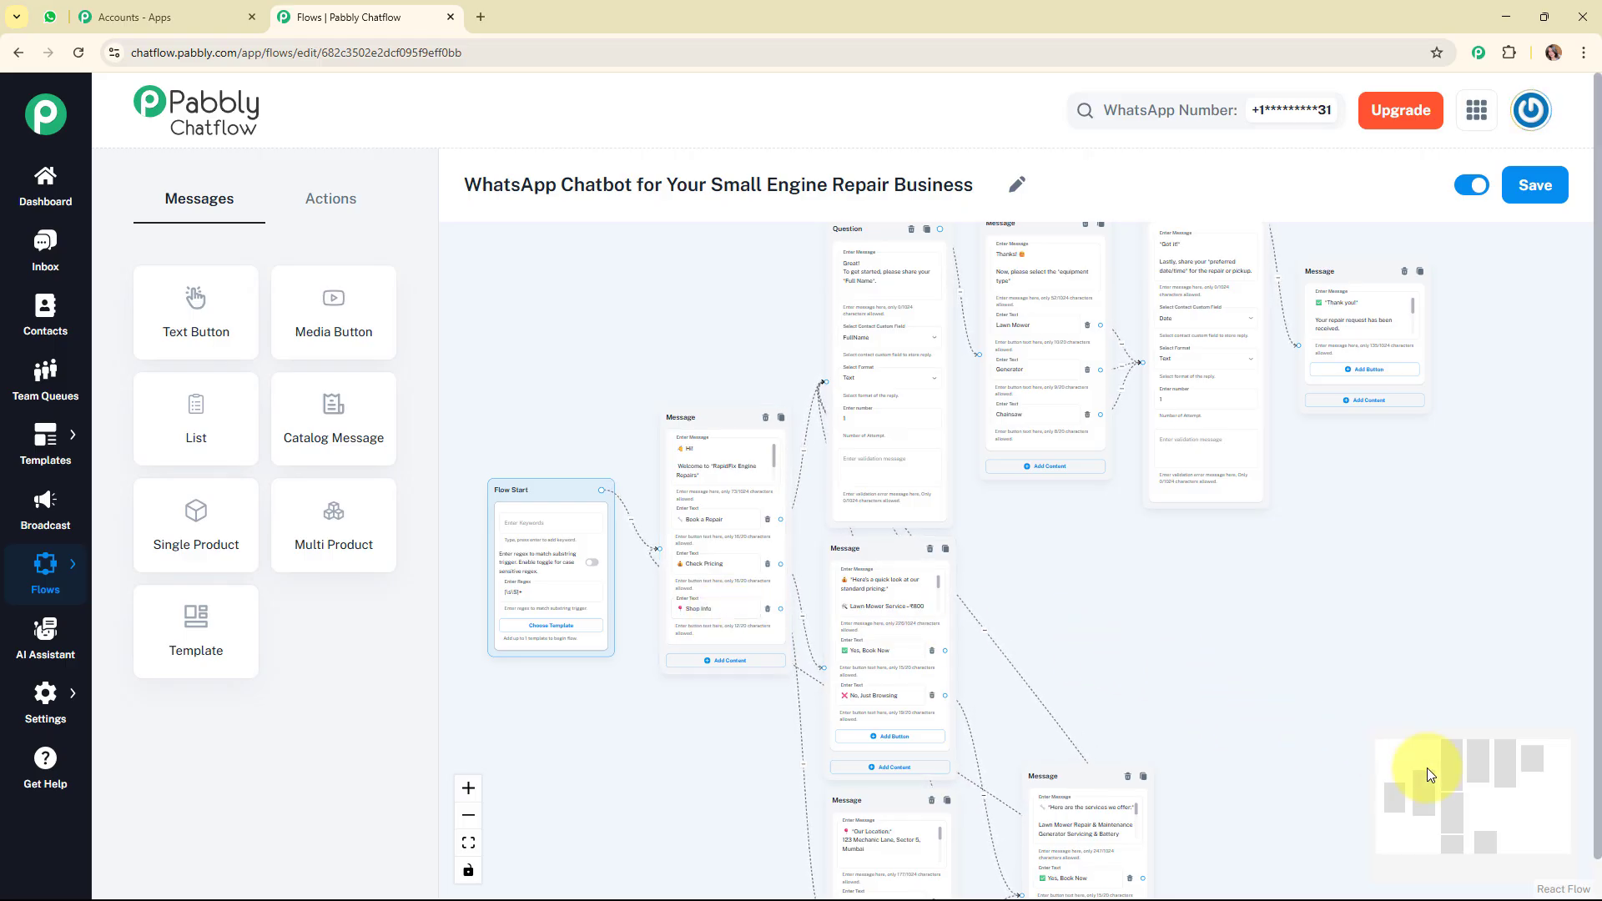
pyautogui.moveTo(1429, 787)
pyautogui.mouseDown()
pyautogui.moveTo(1470, 793)
pyautogui.moveTo(1468, 776)
pyautogui.moveTo(1469, 806)
pyautogui.moveTo(1442, 807)
pyautogui.moveTo(1437, 767)
pyautogui.mouseUp()
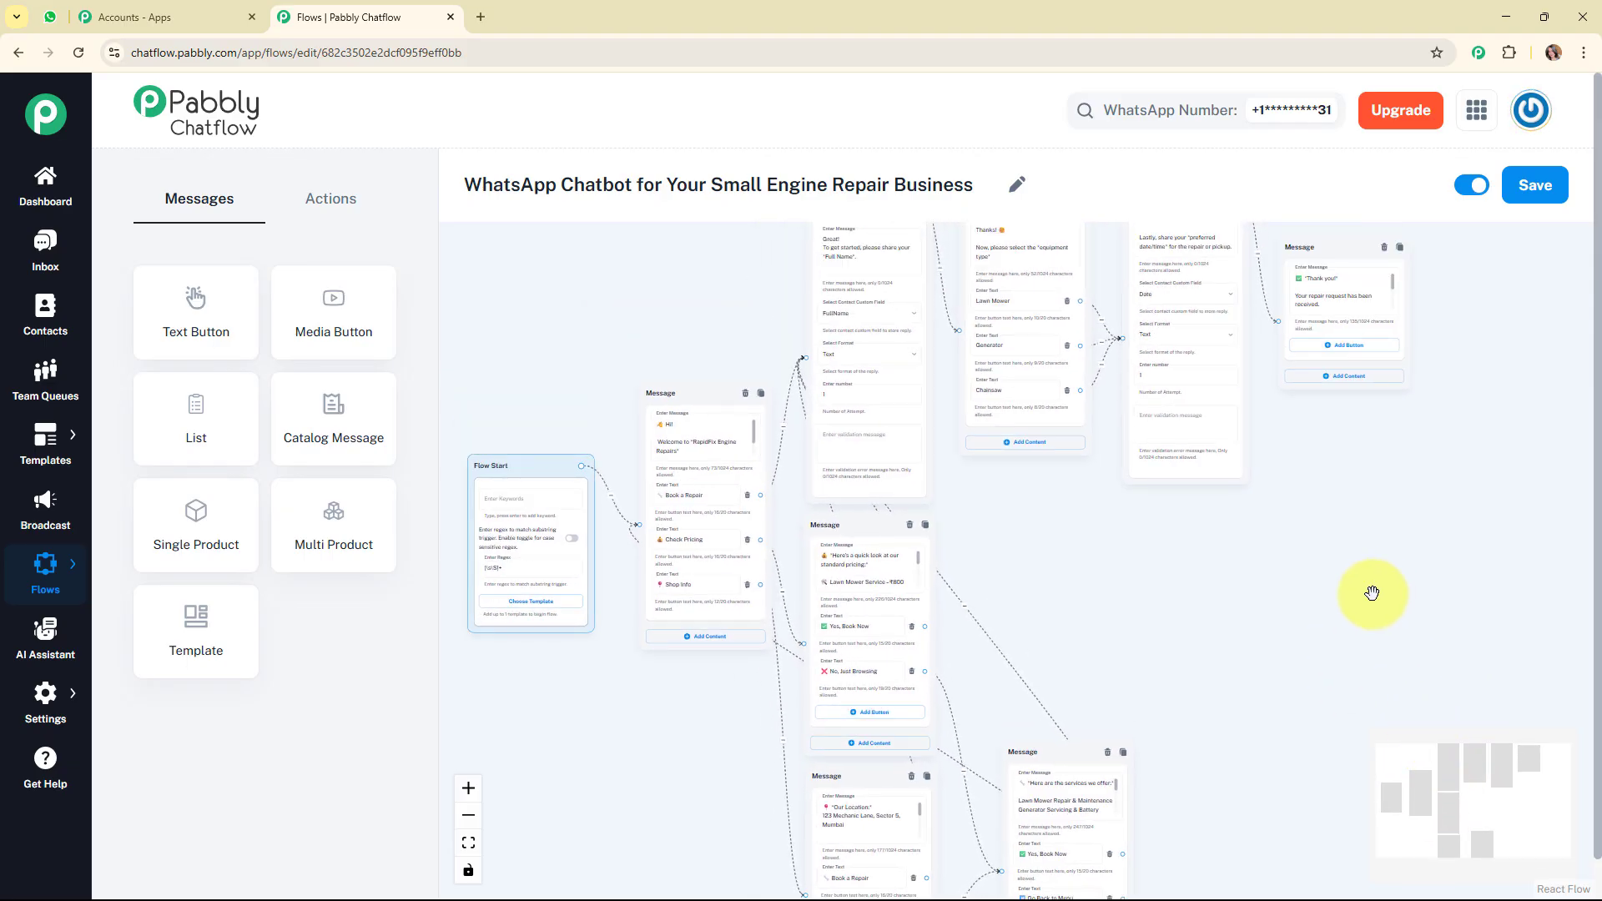